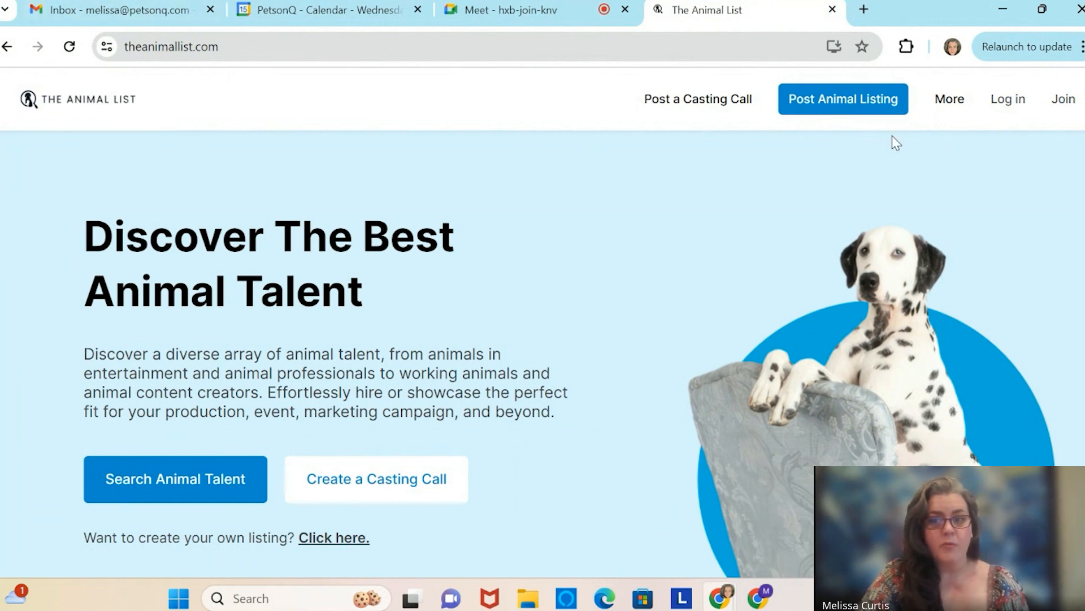
Start a new account from Join and choose Sign up with Email.
{"action": "scroll", "coordinate": [767, 217], "scroll_direction": "down", "scroll_amount": 1}
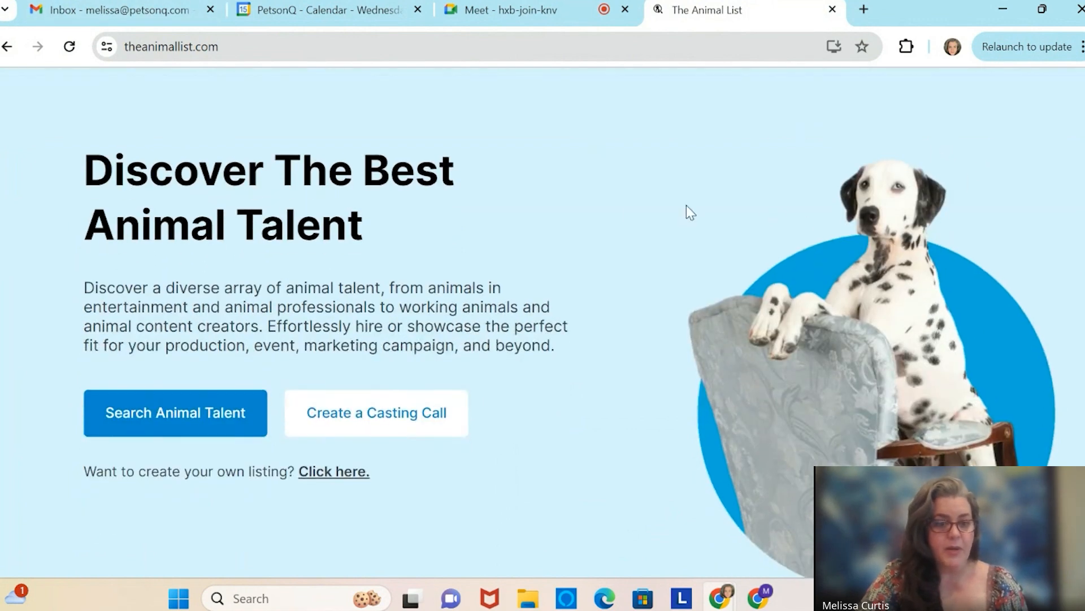
{"action": "scroll", "coordinate": [637, 407], "scroll_direction": "down", "scroll_amount": 6}
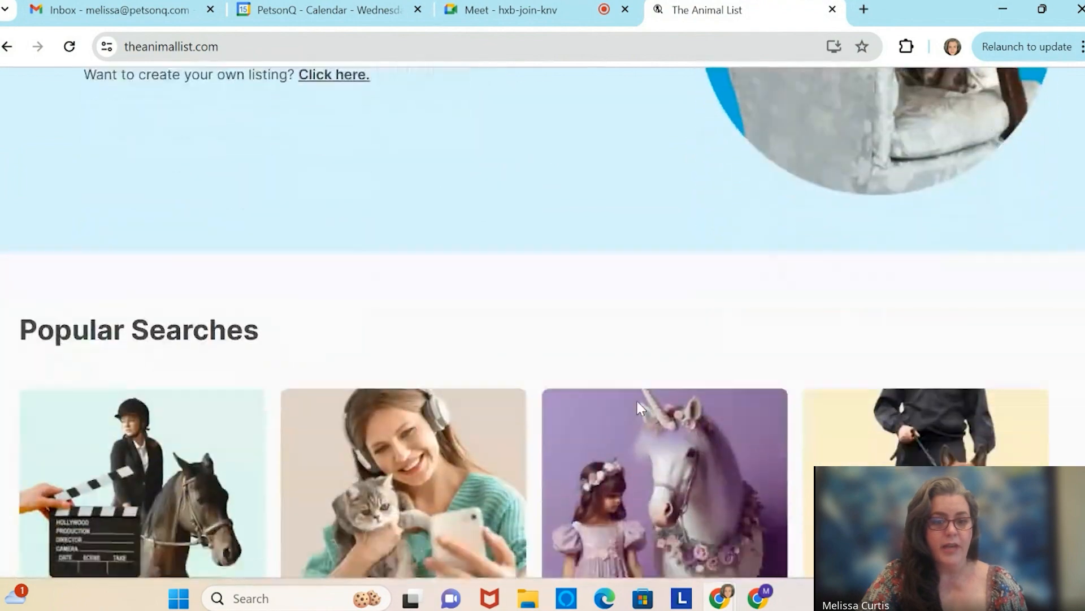
{"action": "scroll", "coordinate": [637, 407], "scroll_direction": "down", "scroll_amount": 8}
{"action": "scroll", "coordinate": [637, 407], "scroll_direction": "up", "scroll_amount": 16}
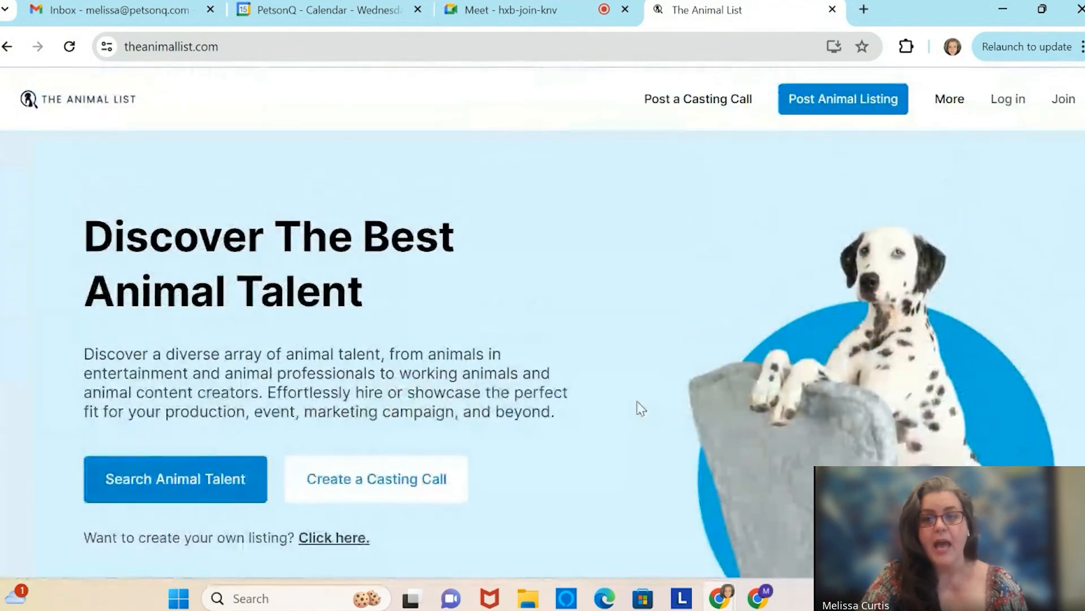
{"action": "left_click", "coordinate": [1062, 112]}
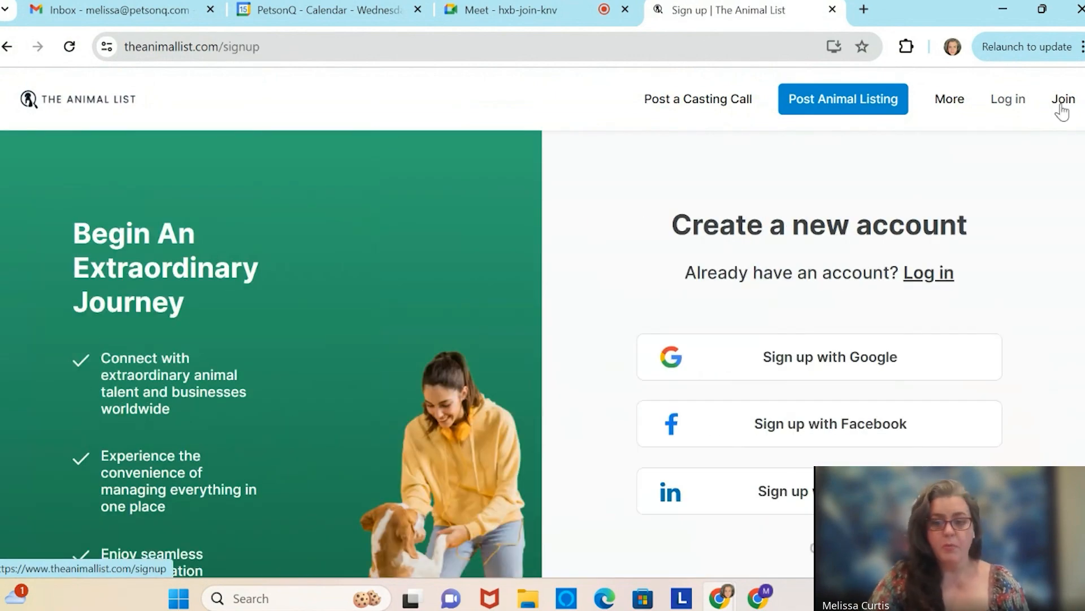
{"action": "scroll", "coordinate": [1059, 109], "scroll_direction": "down", "scroll_amount": 4}
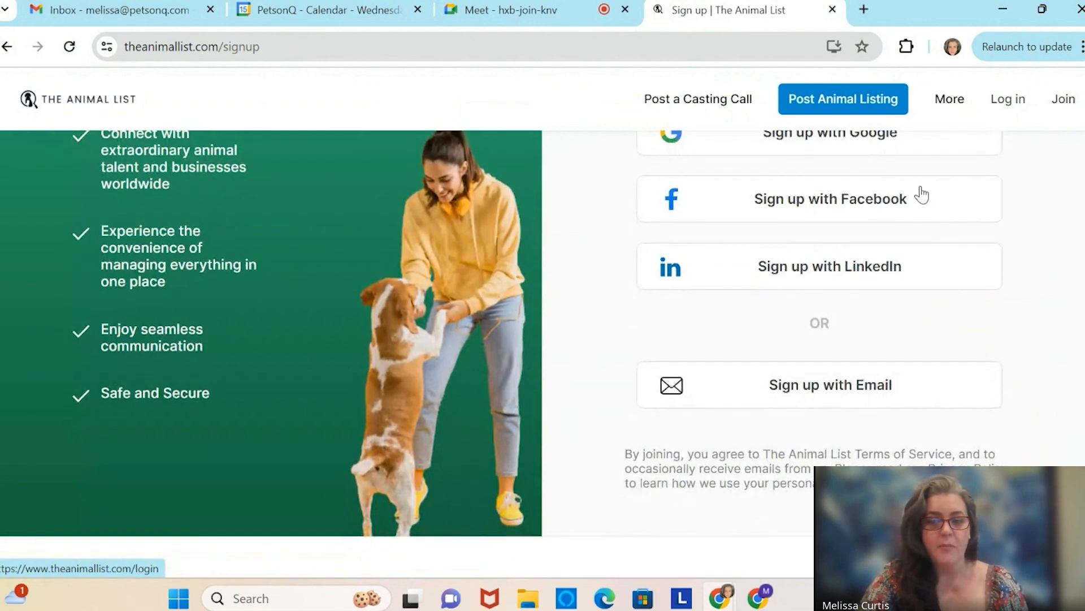
{"action": "left_click", "coordinate": [809, 386]}
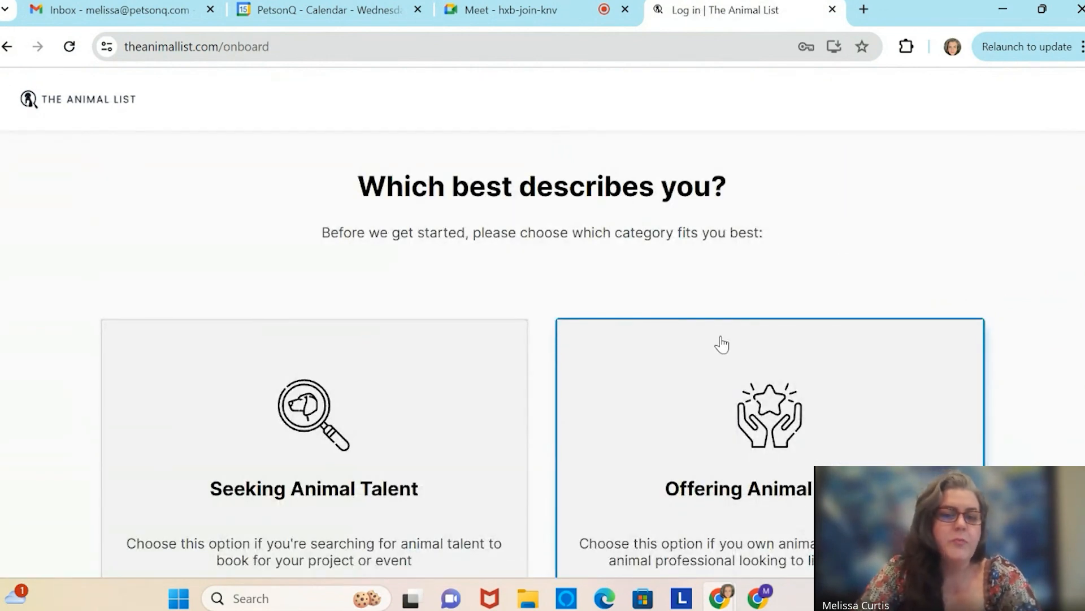
Pick Seeking Animal Talent as the account type on the onboarding question.
{"action": "scroll", "coordinate": [612, 314], "scroll_direction": "down", "scroll_amount": 2}
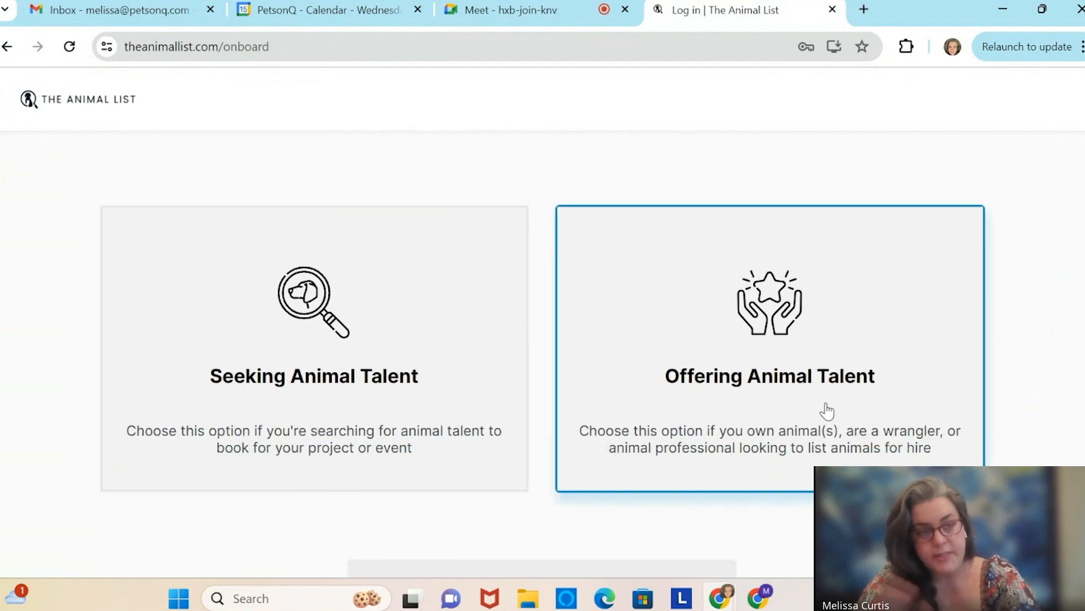
{"action": "scroll", "coordinate": [826, 411], "scroll_direction": "down", "scroll_amount": 1}
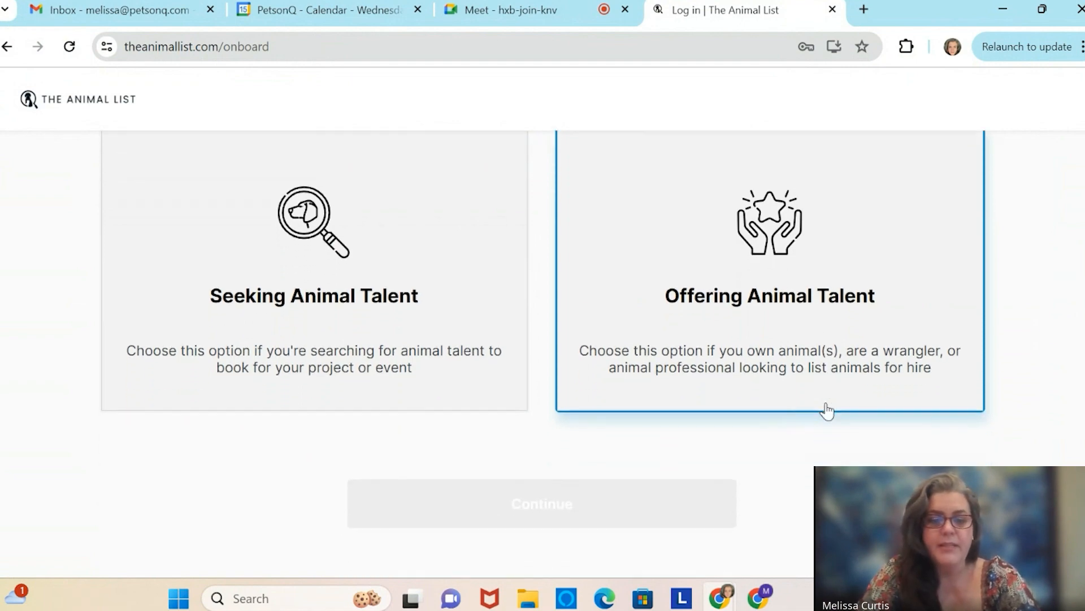
{"action": "left_click", "coordinate": [366, 283]}
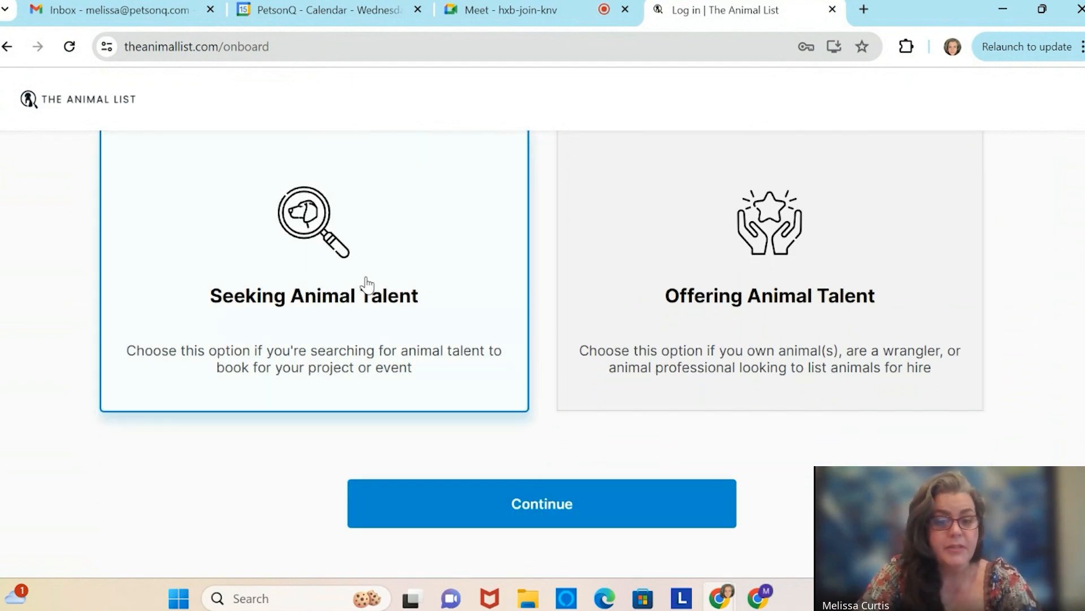
Continue to profile settings and replace the Display Name with a new test name.
{"action": "left_click", "coordinate": [542, 508]}
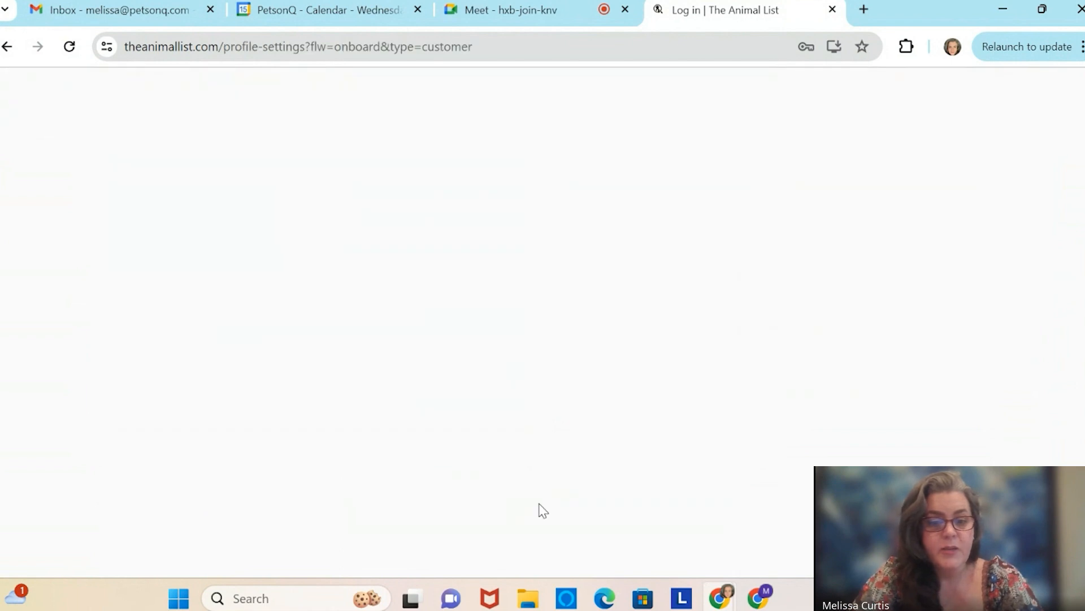
{"action": "scroll", "coordinate": [543, 510], "scroll_direction": "down", "scroll_amount": 2}
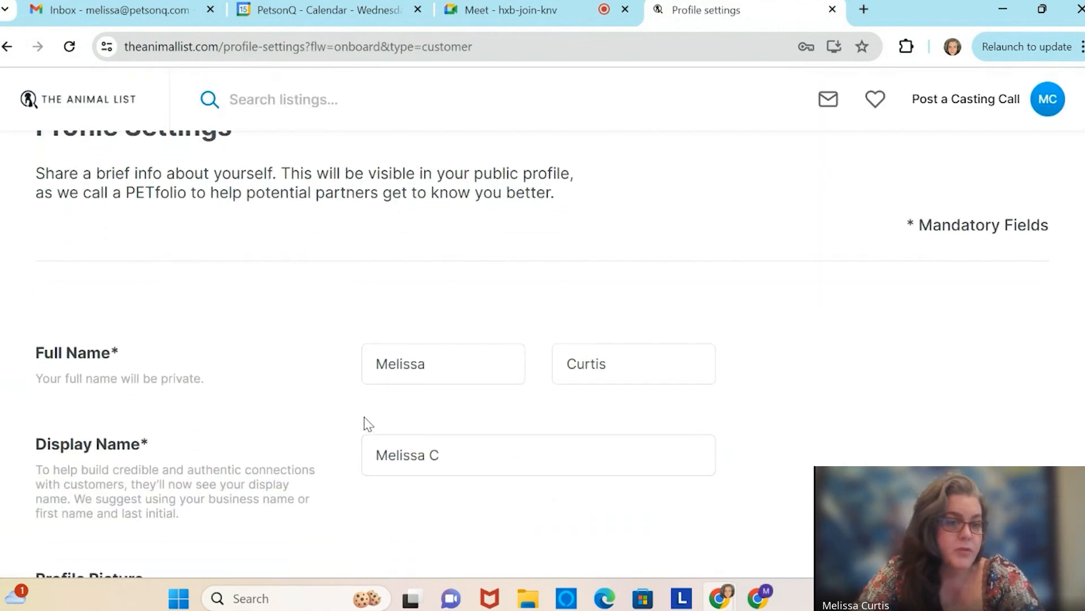
{"action": "scroll", "coordinate": [365, 419], "scroll_direction": "down", "scroll_amount": 1}
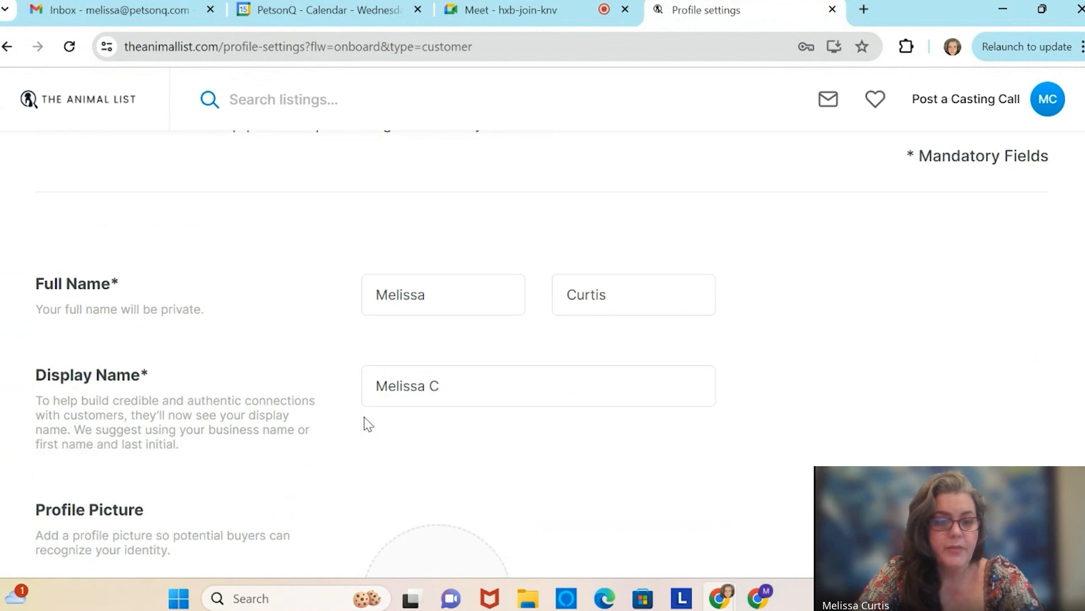
{"action": "triple_click", "coordinate": [481, 381]}
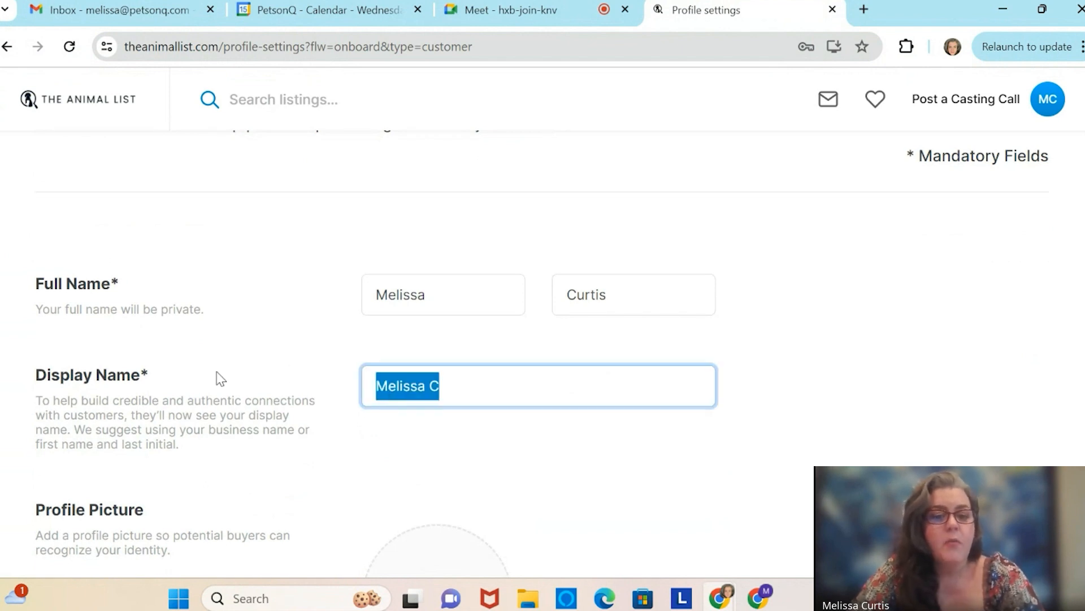
{"action": "type", "text": "Melissa"}
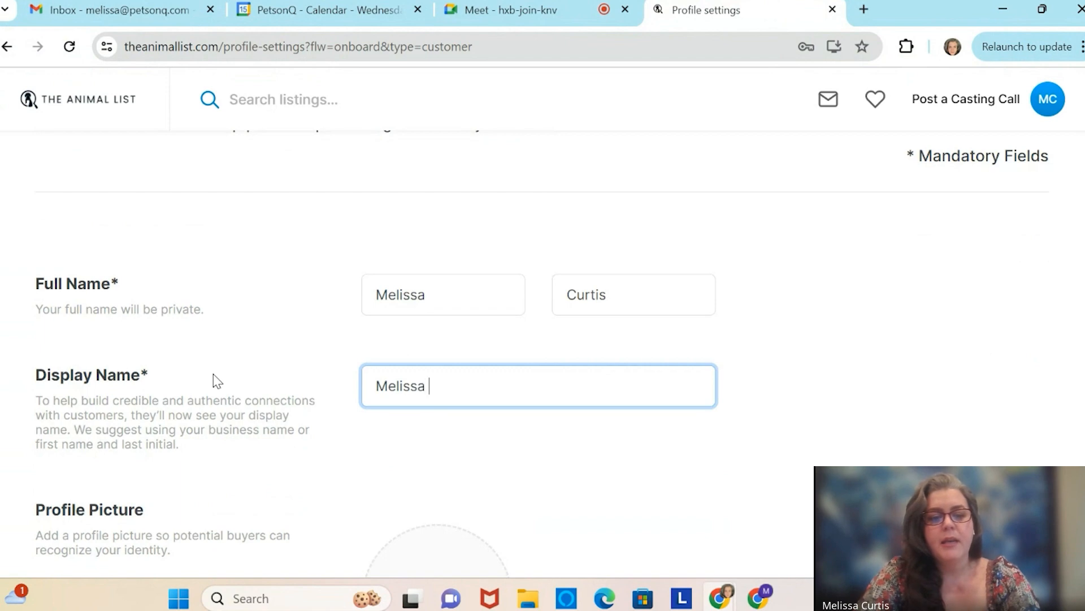
{"action": "key", "text": "BackSpace"}
{"action": "type", "text": "CTest"}
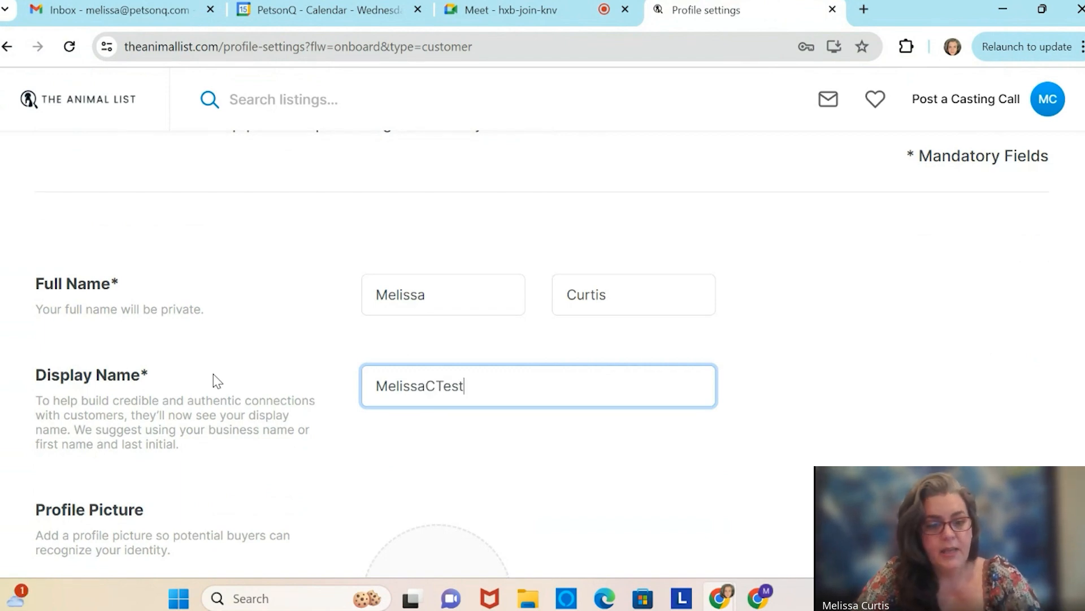
Enter the description 'Animal Lover looking to hire great animal talent for production'.
{"action": "scroll", "coordinate": [213, 374], "scroll_direction": "down", "scroll_amount": 3}
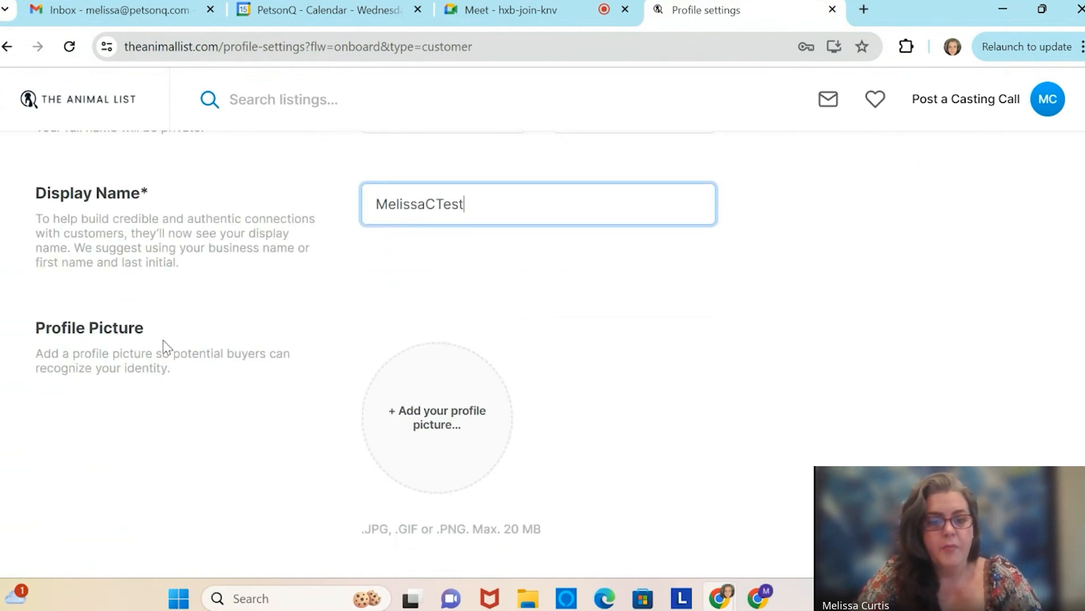
{"action": "scroll", "coordinate": [310, 405], "scroll_direction": "down", "scroll_amount": 3}
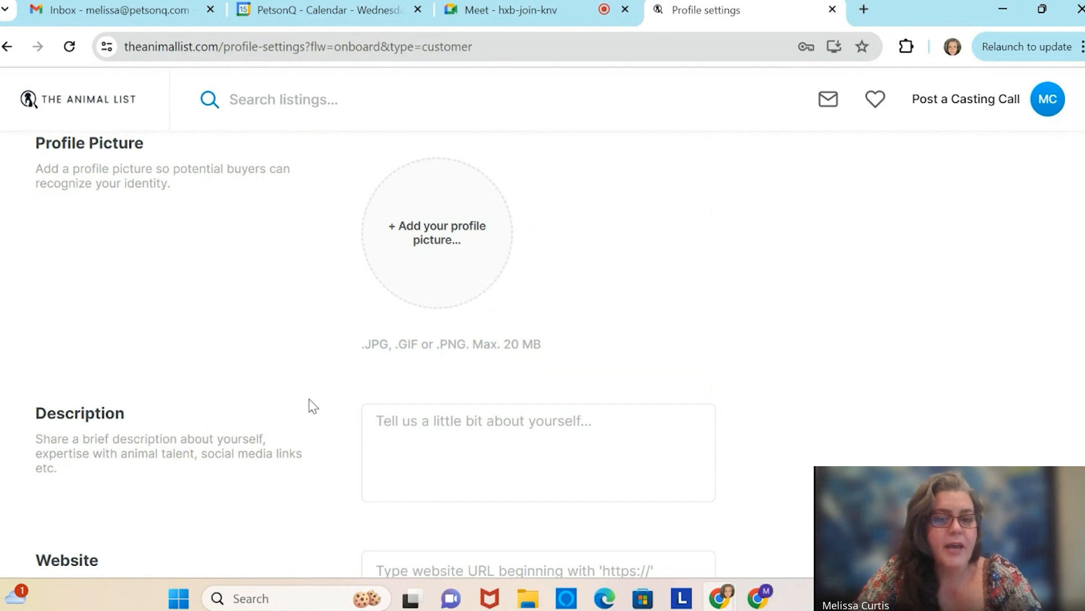
{"action": "left_click", "coordinate": [448, 431]}
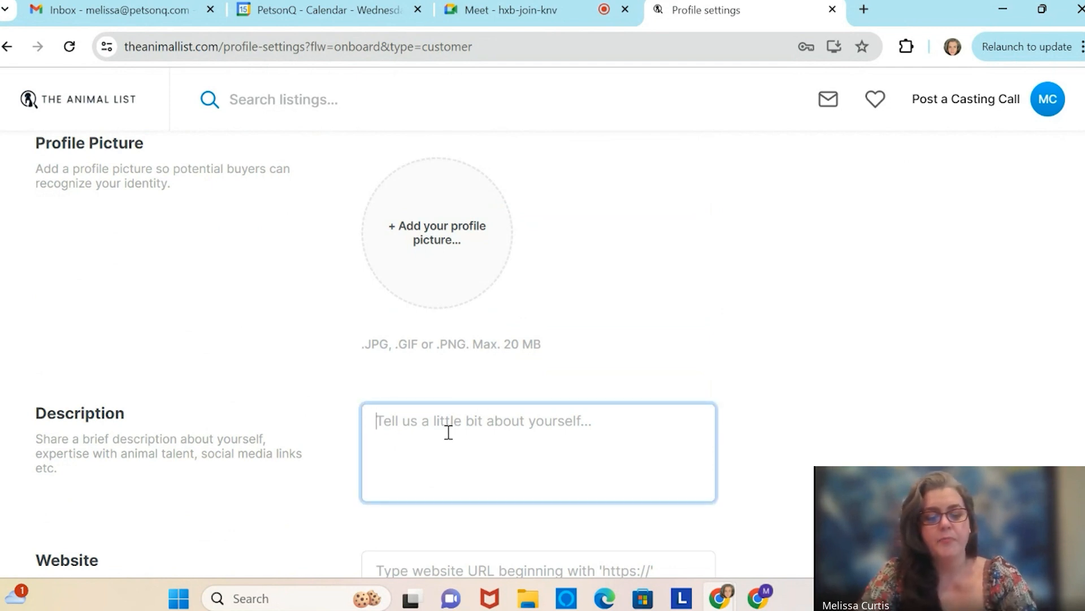
{"action": "type", "text": "Animal "}
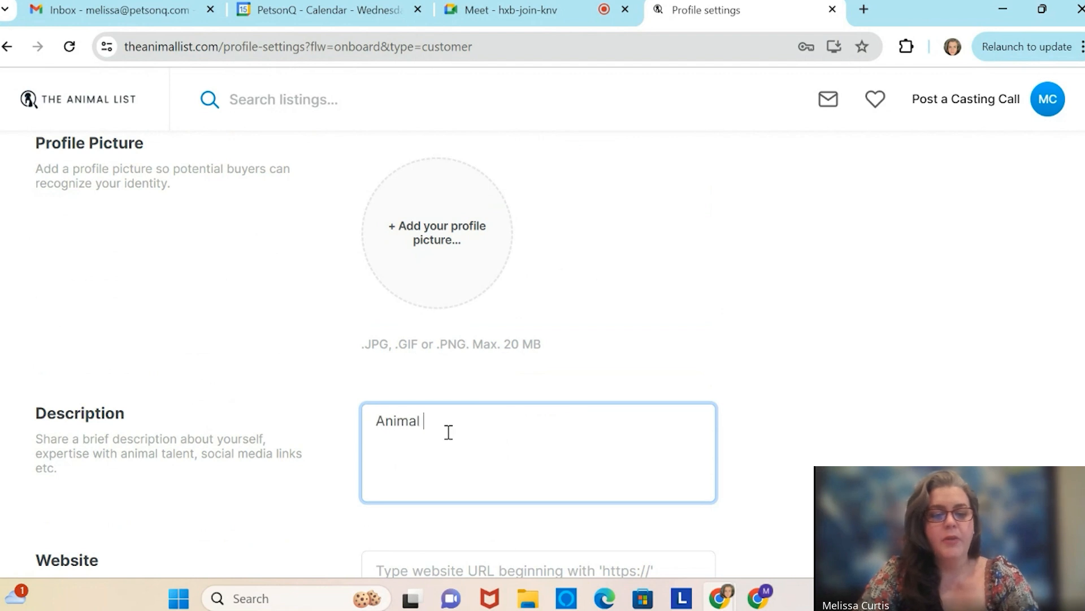
{"action": "type", "text": "Lover lookin"}
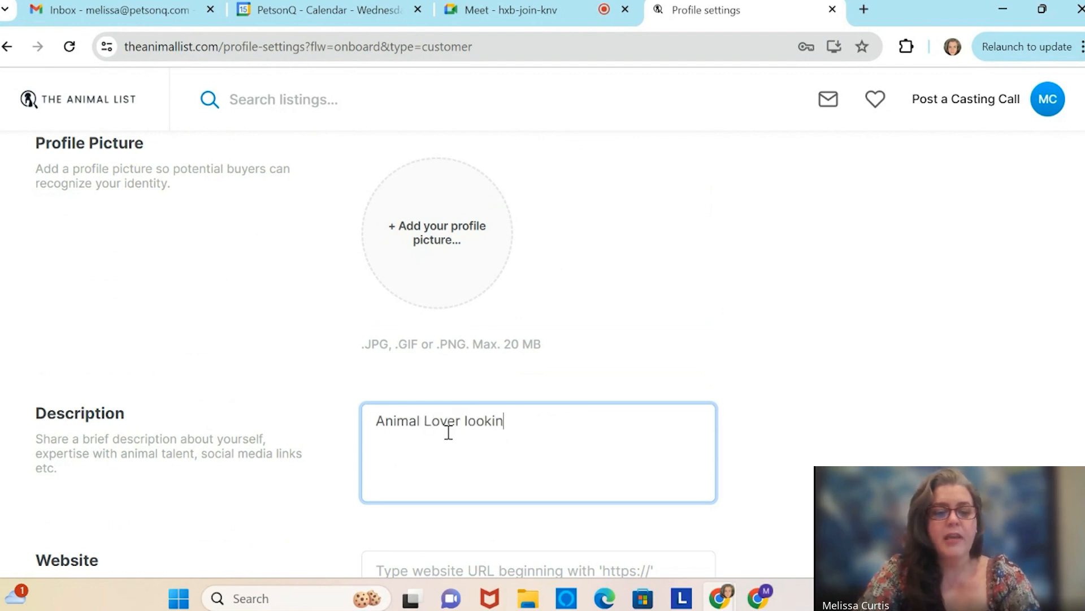
{"action": "type", "text": "g to hire great "}
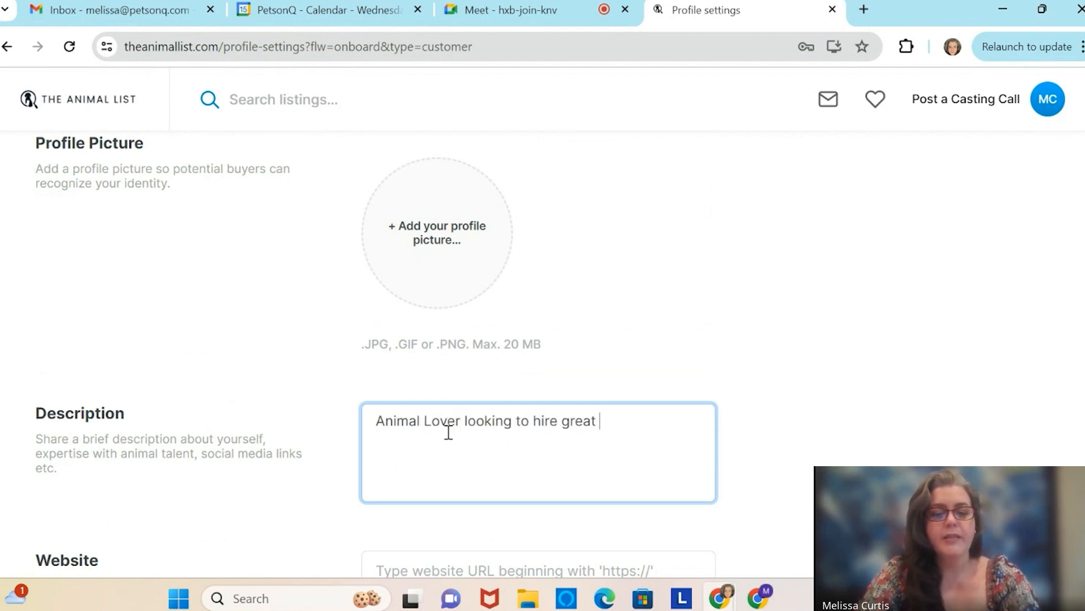
{"action": "type", "text": "animal talent "}
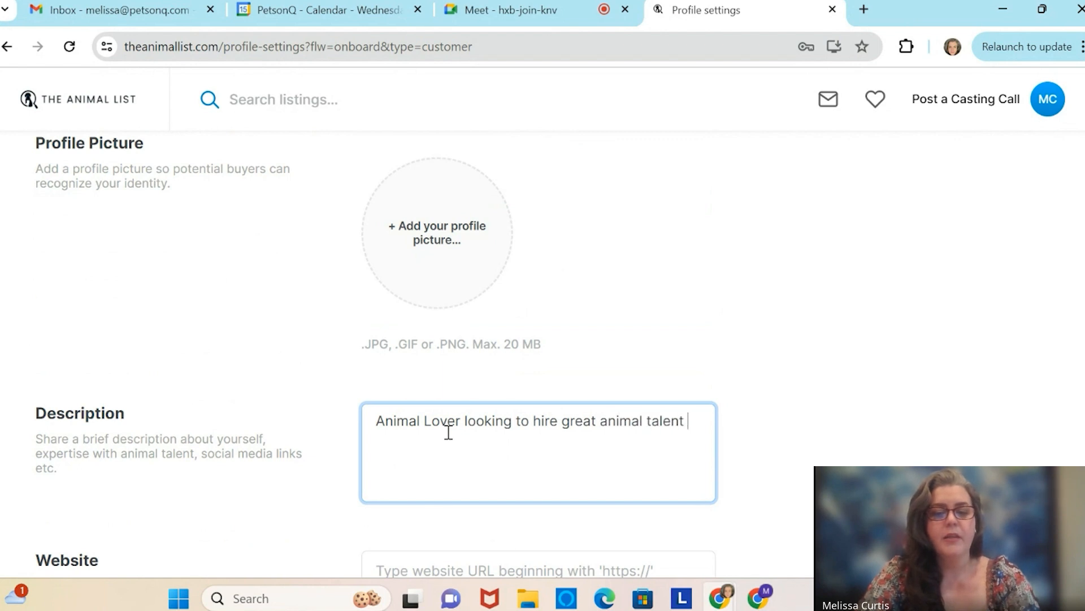
{"action": "type", "text": "for production"}
{"action": "key", "text": "BackSpace"}
{"action": "key", "text": "BackSpace"}
{"action": "key", "text": "BackSpace"}
{"action": "key", "text": "BackSpace"}
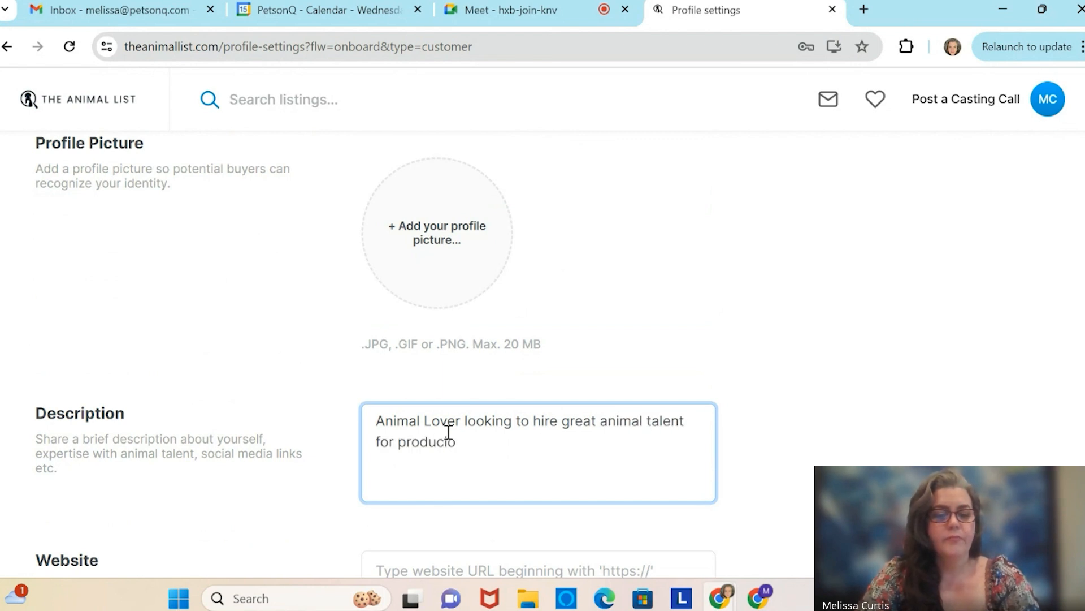
{"action": "type", "text": "tcion\\"}
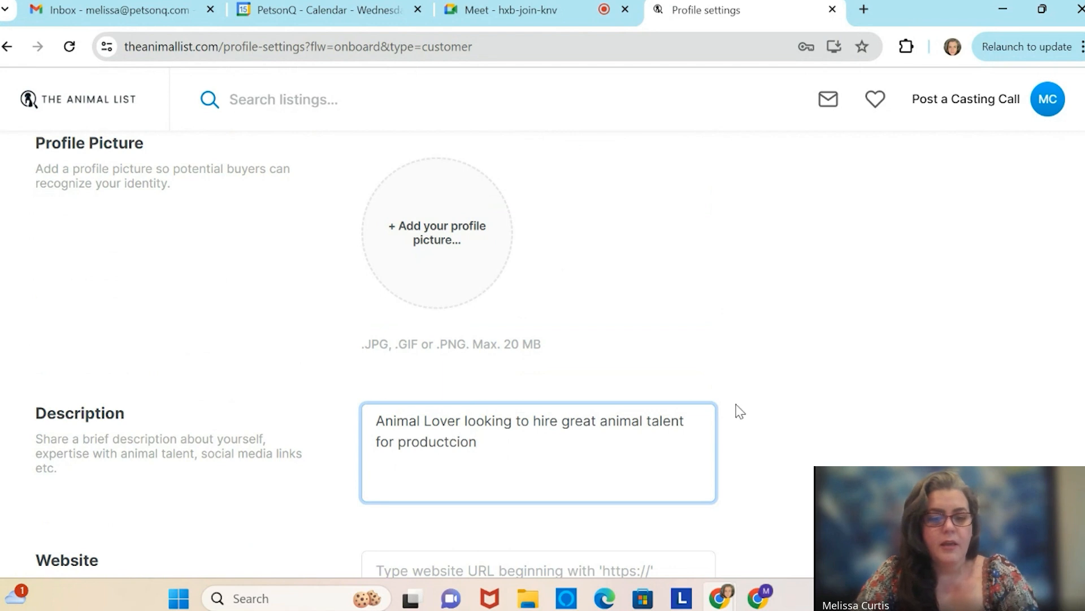
{"action": "key", "text": "BackSpace"}
{"action": "key", "text": "BackSpace"}
{"action": "key", "text": "BackSpace"}
{"action": "key", "text": "BackSpace"}
{"action": "key", "text": "BackSpace"}
{"action": "type", "text": "ion"}
Save the profile changes.
{"action": "scroll", "coordinate": [765, 290], "scroll_direction": "down", "scroll_amount": 3}
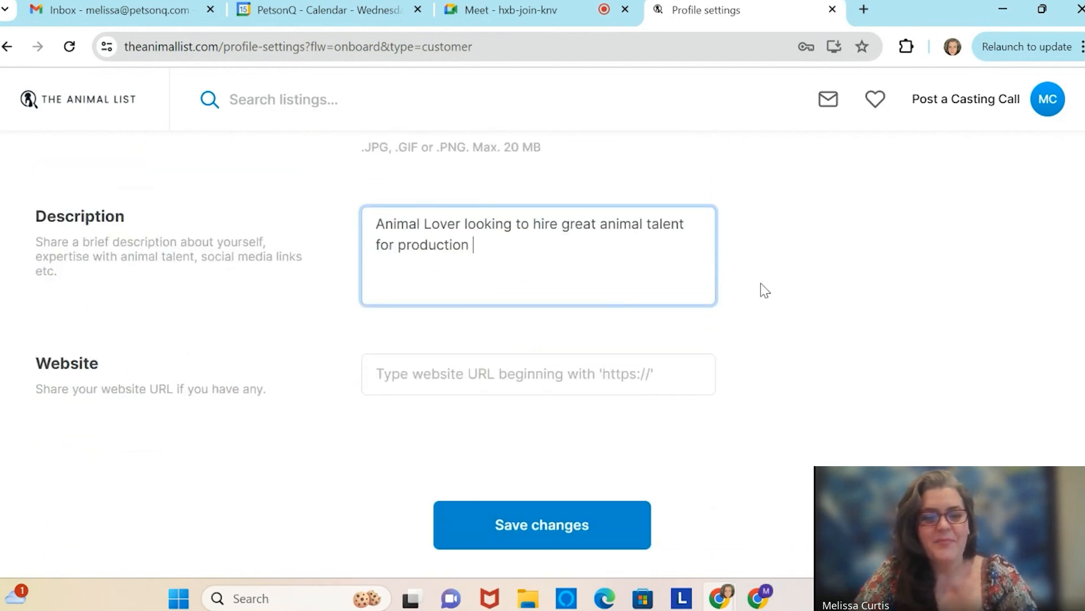
{"action": "scroll", "coordinate": [765, 290], "scroll_direction": "down", "scroll_amount": 1}
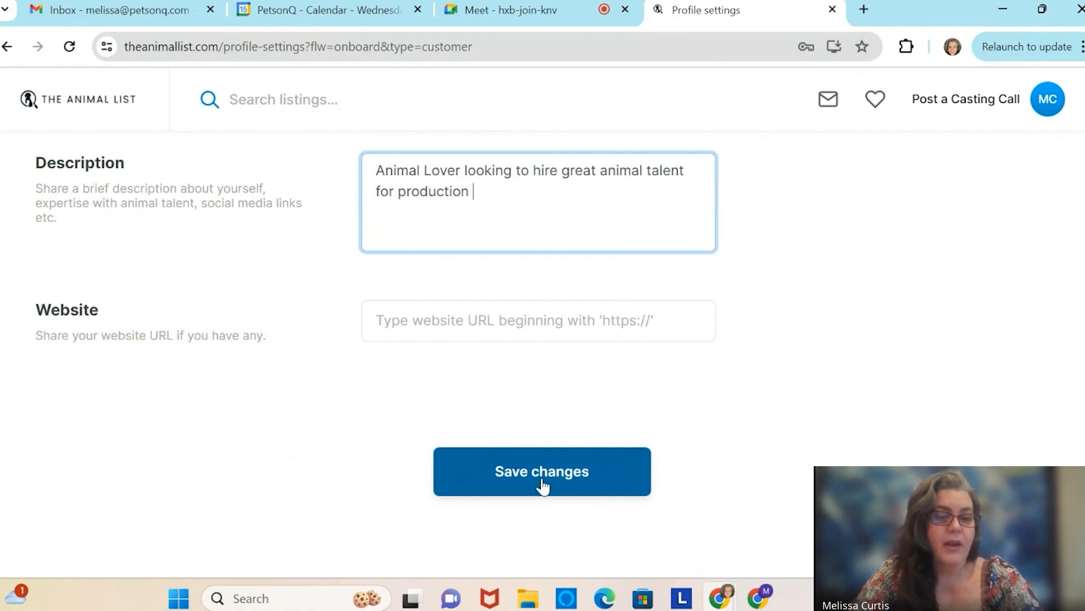
{"action": "scroll", "coordinate": [800, 327], "scroll_direction": "up", "scroll_amount": 10}
{"action": "scroll", "coordinate": [803, 330], "scroll_direction": "down", "scroll_amount": 5}
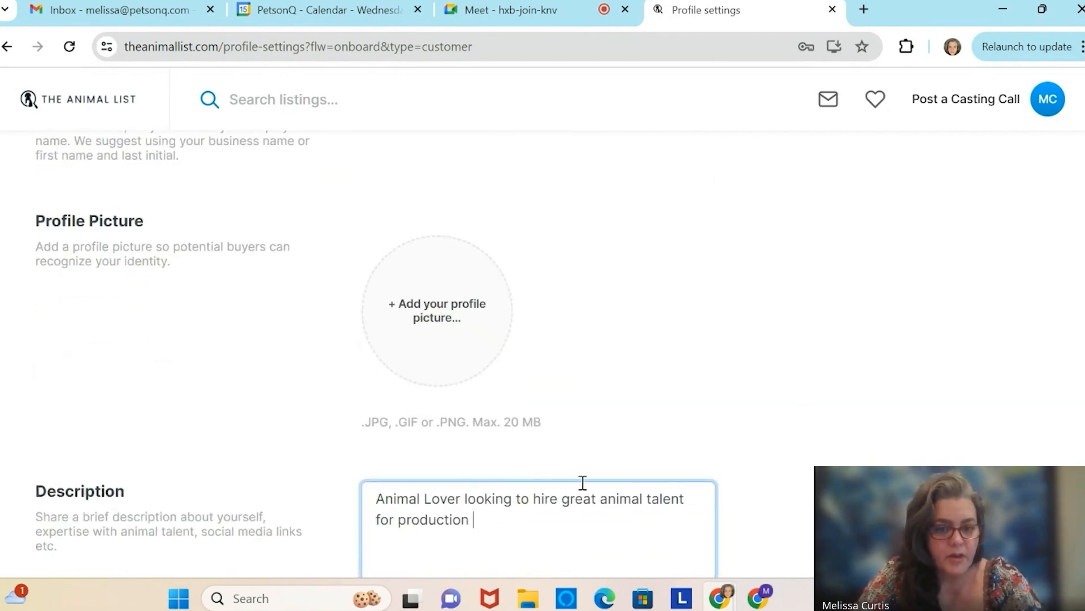
{"action": "scroll", "coordinate": [618, 259], "scroll_direction": "down", "scroll_amount": 3}
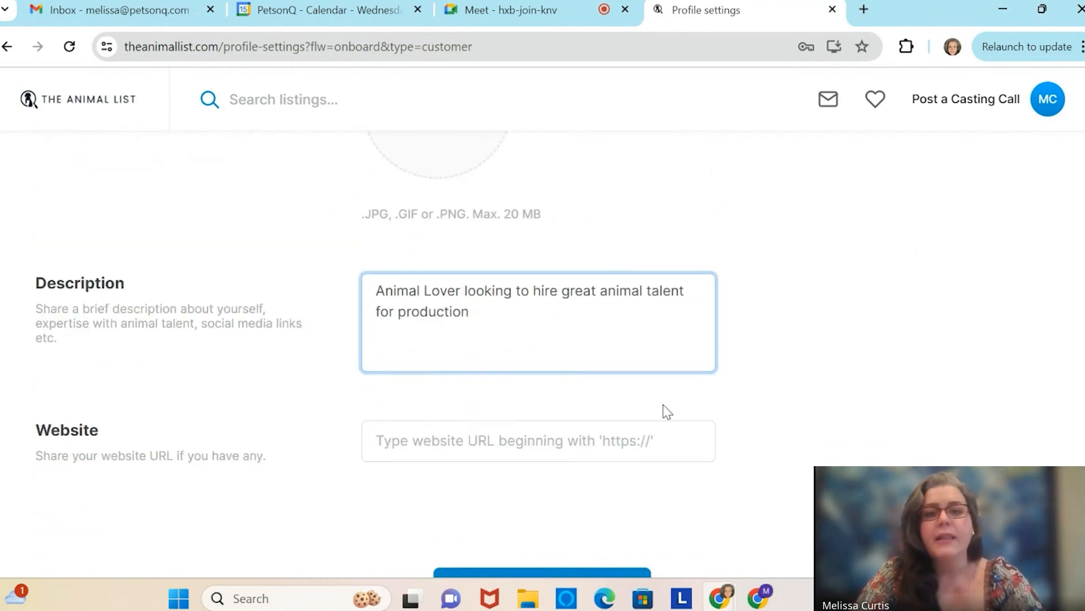
{"action": "scroll", "coordinate": [664, 405], "scroll_direction": "down", "scroll_amount": 2}
{"action": "left_click", "coordinate": [552, 470]}
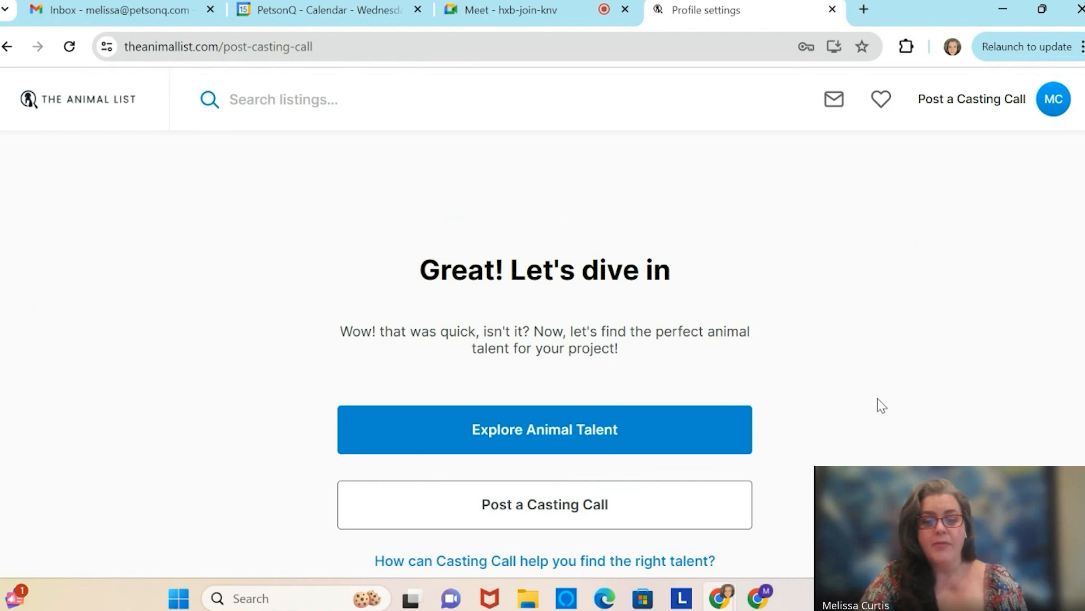
Read the 'How a Casting Call works?' explainer, then dismiss it with Got it.
{"action": "left_click", "coordinate": [554, 562]}
{"action": "scroll", "coordinate": [557, 565], "scroll_direction": "down", "scroll_amount": 2}
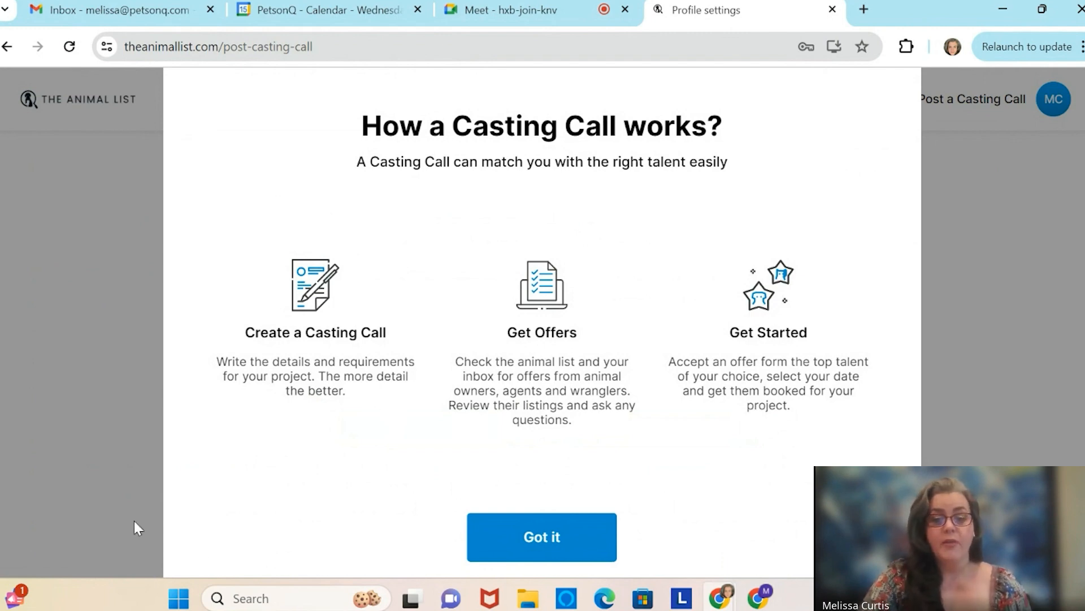
{"action": "left_click", "coordinate": [543, 554]}
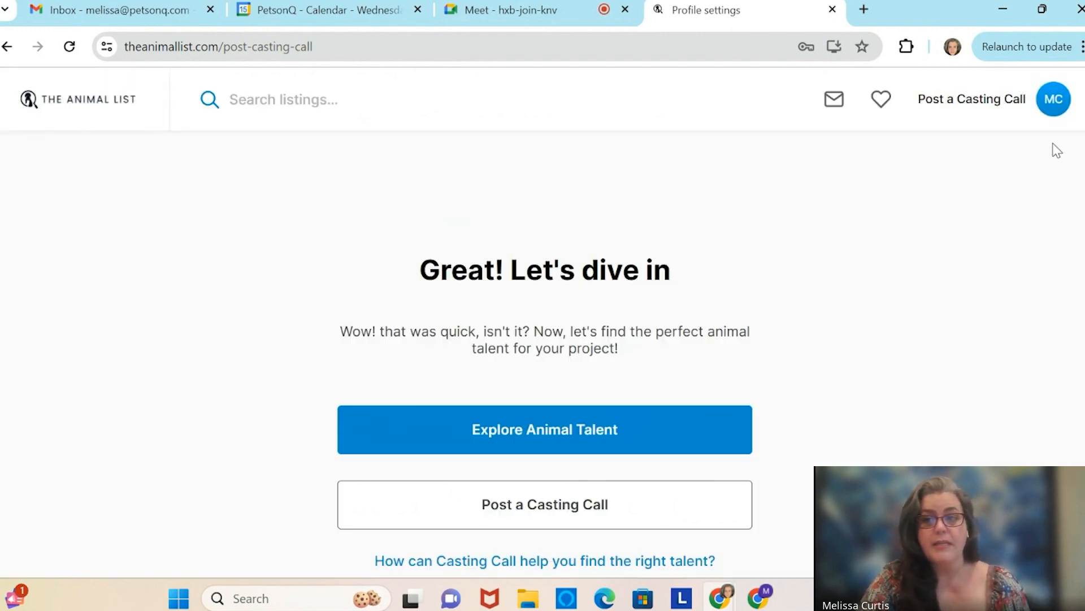
Visit Profile settings from the avatar menu, then go back to the welcome page.
{"action": "left_click", "coordinate": [1055, 100]}
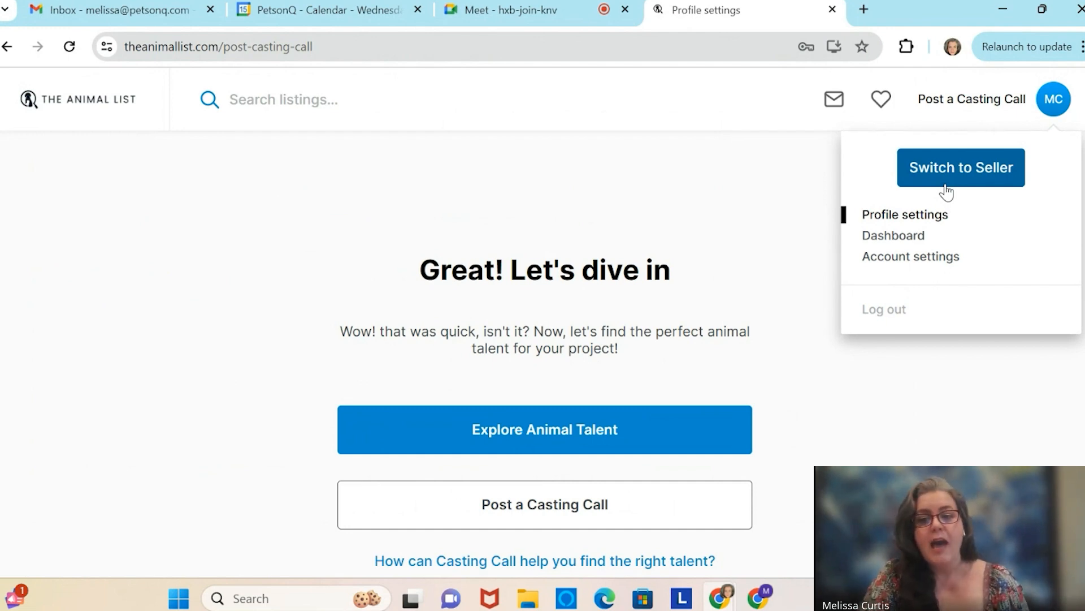
{"action": "left_click", "coordinate": [910, 219]}
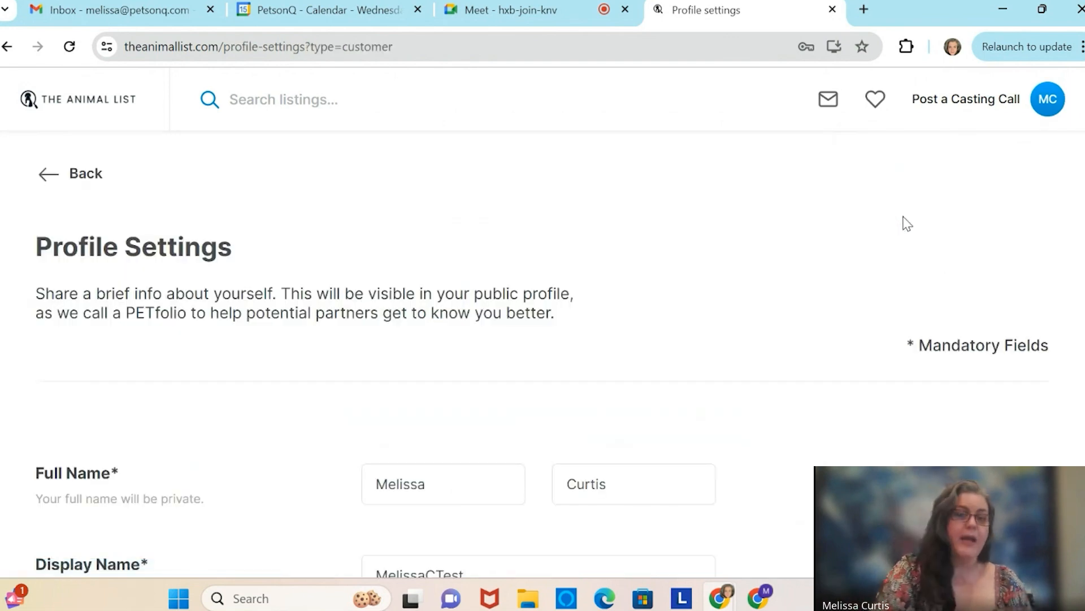
{"action": "left_click", "coordinate": [59, 178]}
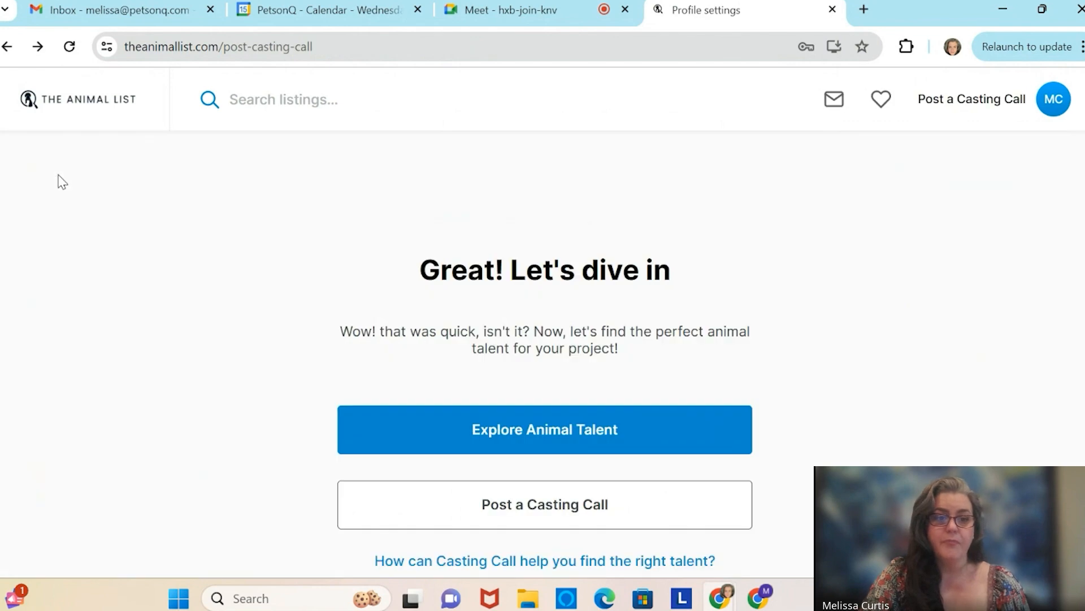
Check the dashboard's Casting Call tab, still empty, then bring the Gmail window forward.
{"action": "left_click", "coordinate": [1050, 104]}
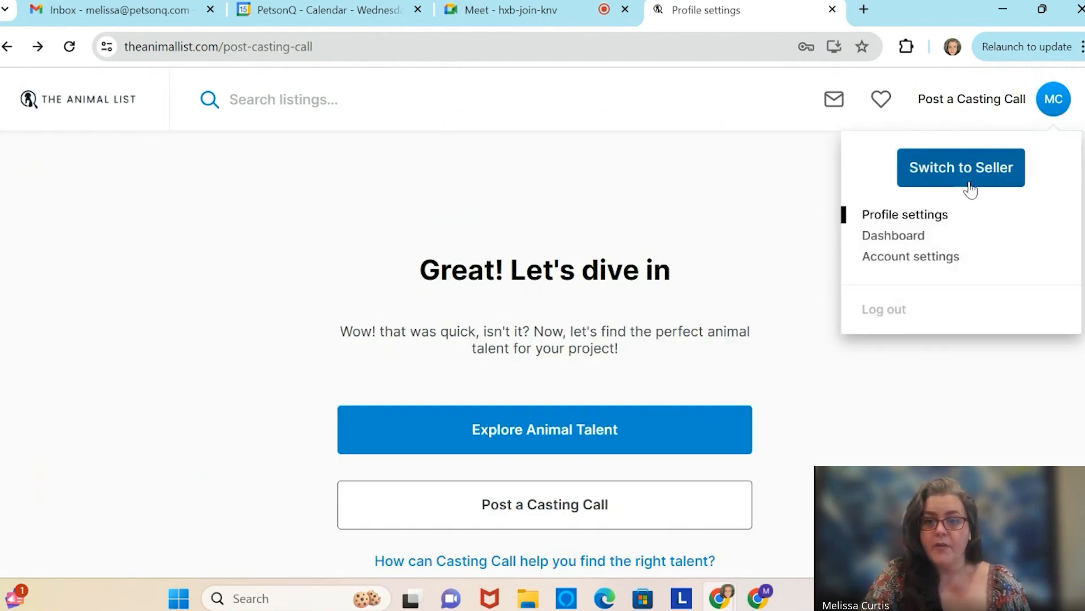
{"action": "left_click", "coordinate": [894, 236]}
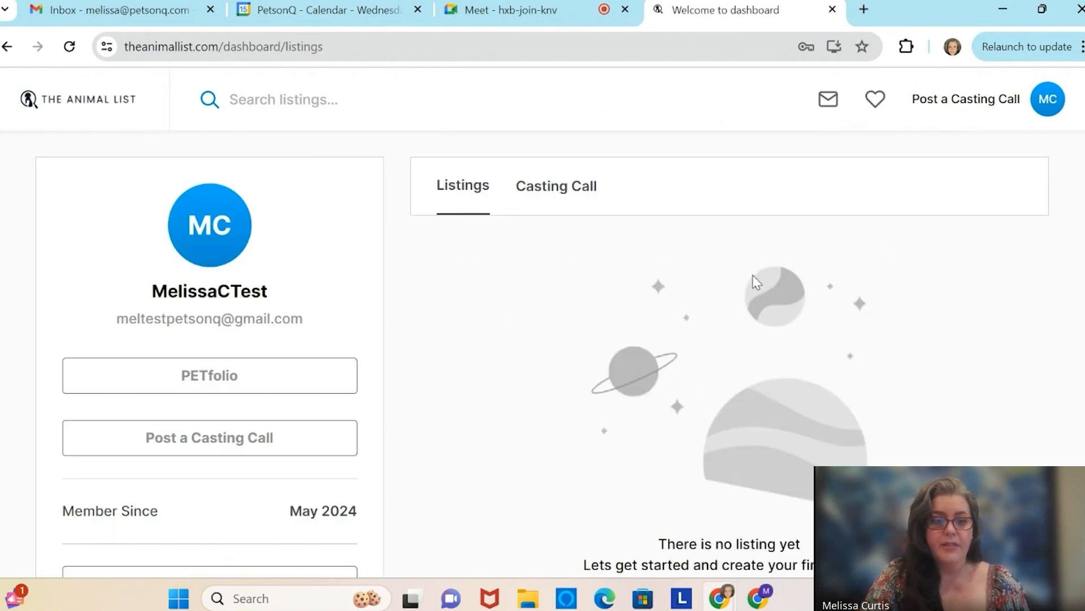
{"action": "scroll", "coordinate": [509, 424], "scroll_direction": "down", "scroll_amount": 2}
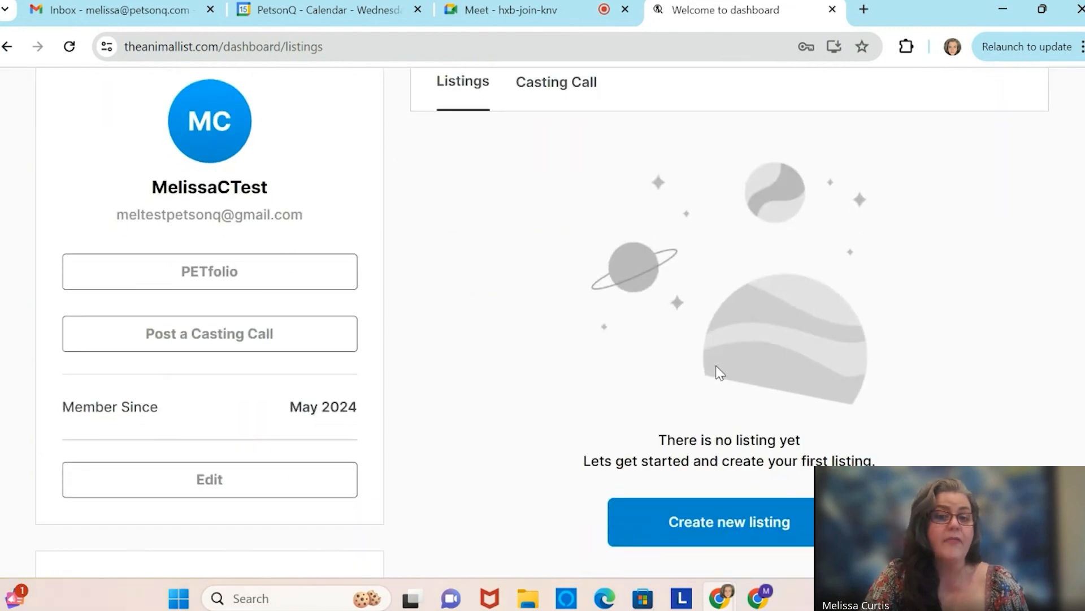
{"action": "scroll", "coordinate": [718, 372], "scroll_direction": "up", "scroll_amount": 2}
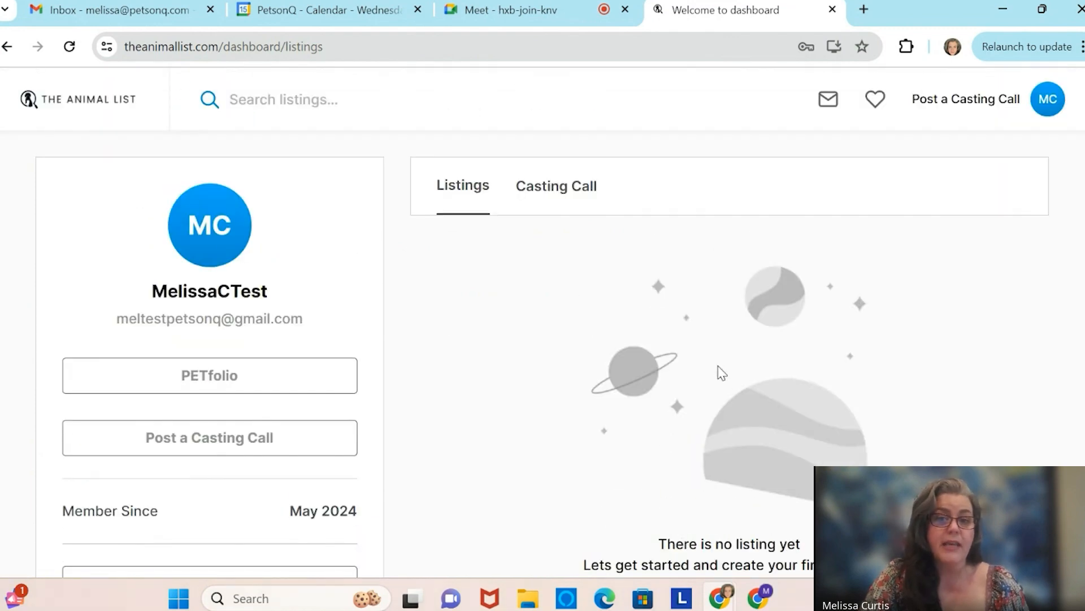
{"action": "left_click", "coordinate": [557, 195]}
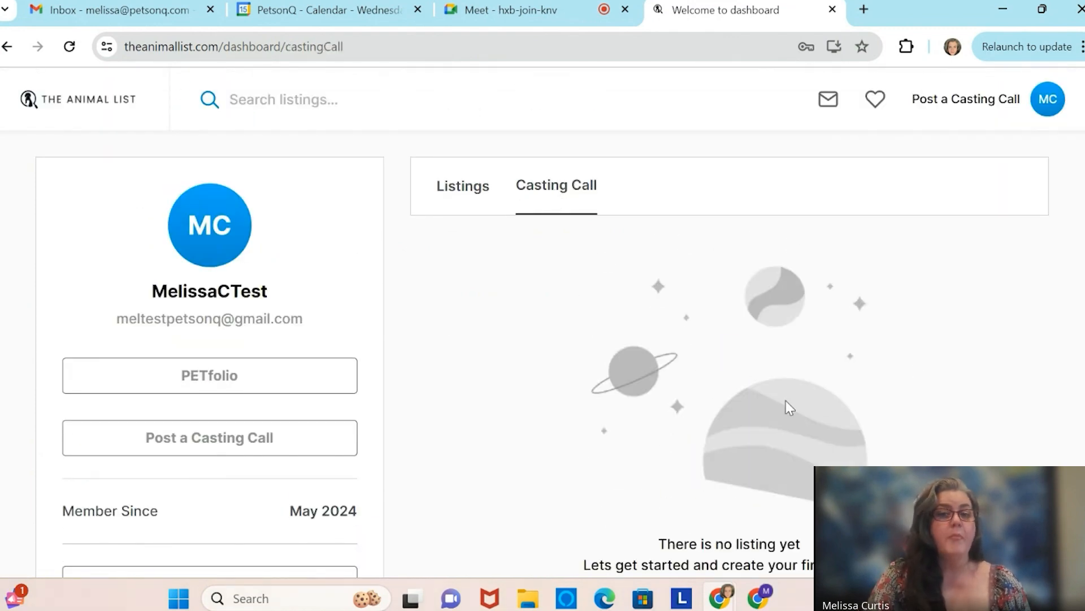
{"action": "scroll", "coordinate": [790, 407], "scroll_direction": "down", "scroll_amount": 2}
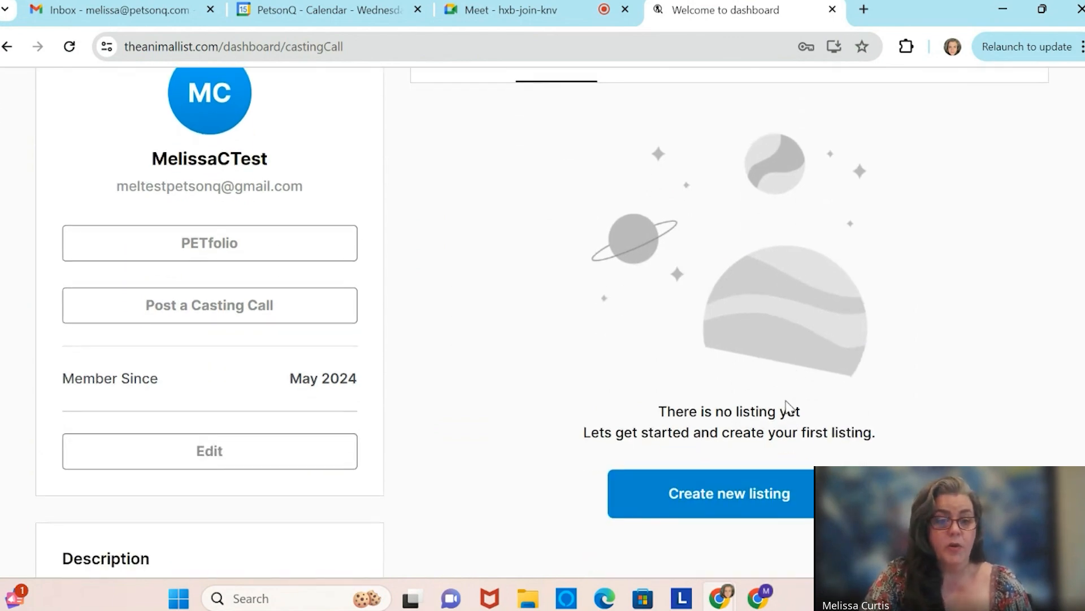
{"action": "scroll", "coordinate": [787, 407], "scroll_direction": "down", "scroll_amount": 2}
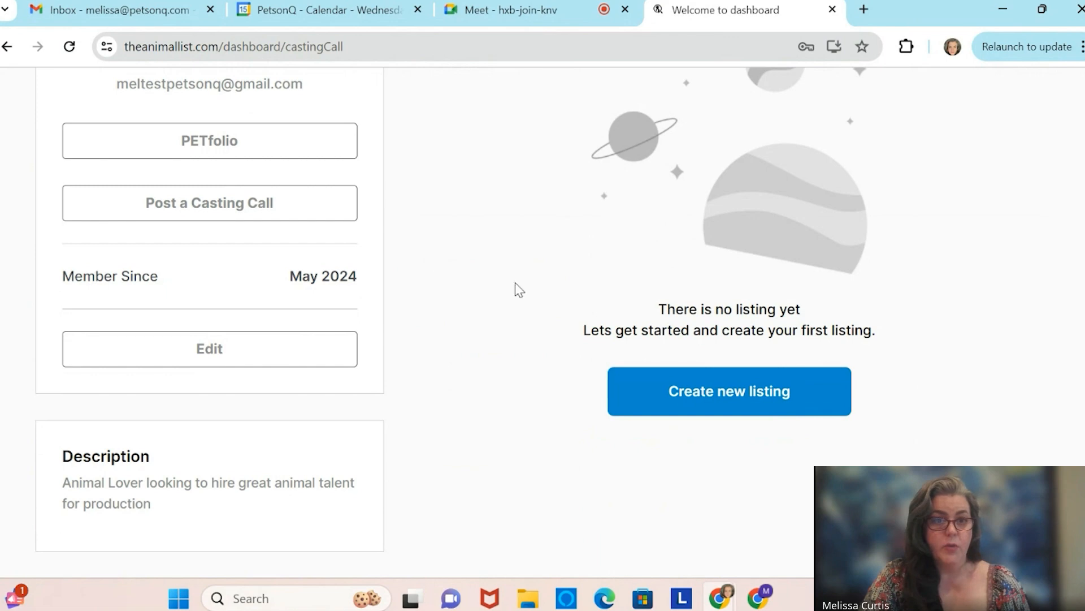
{"action": "left_click", "coordinate": [758, 598]}
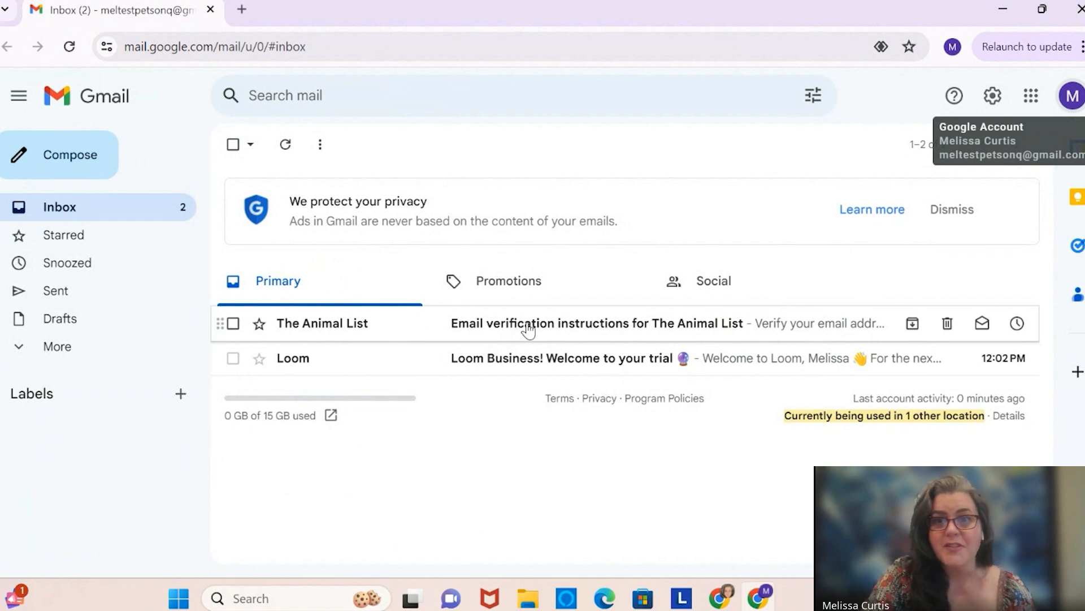
Open 'Email verification instructions for The Animal List' and use its Verify email button.
{"action": "left_click", "coordinate": [528, 328]}
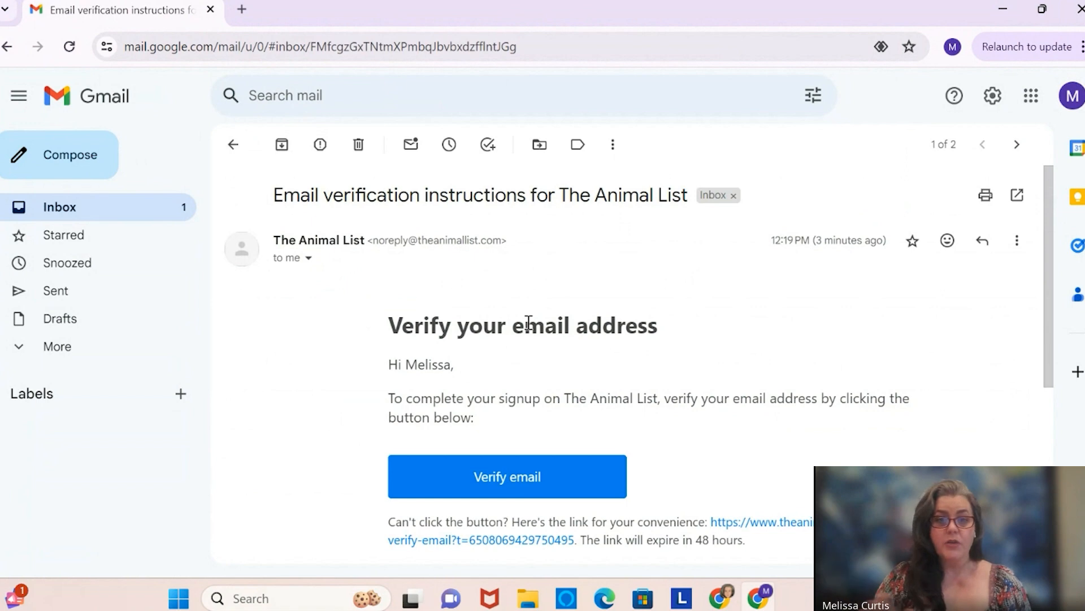
{"action": "left_click", "coordinate": [515, 481]}
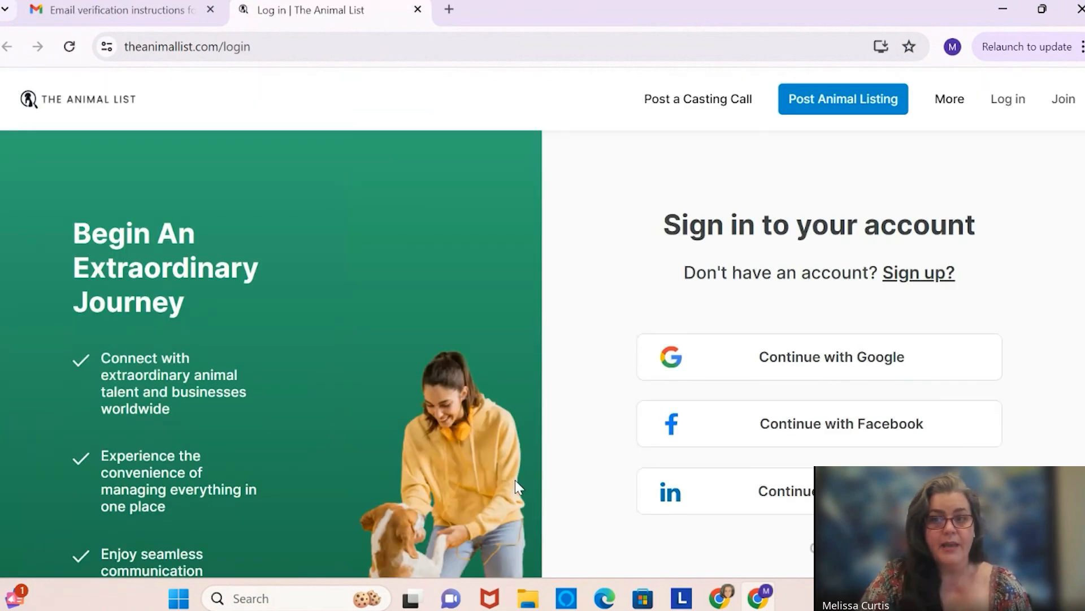
Switch back to the 'Welcome to dashboard' Chrome window.
{"action": "scroll", "coordinate": [514, 479], "scroll_direction": "down", "scroll_amount": 1}
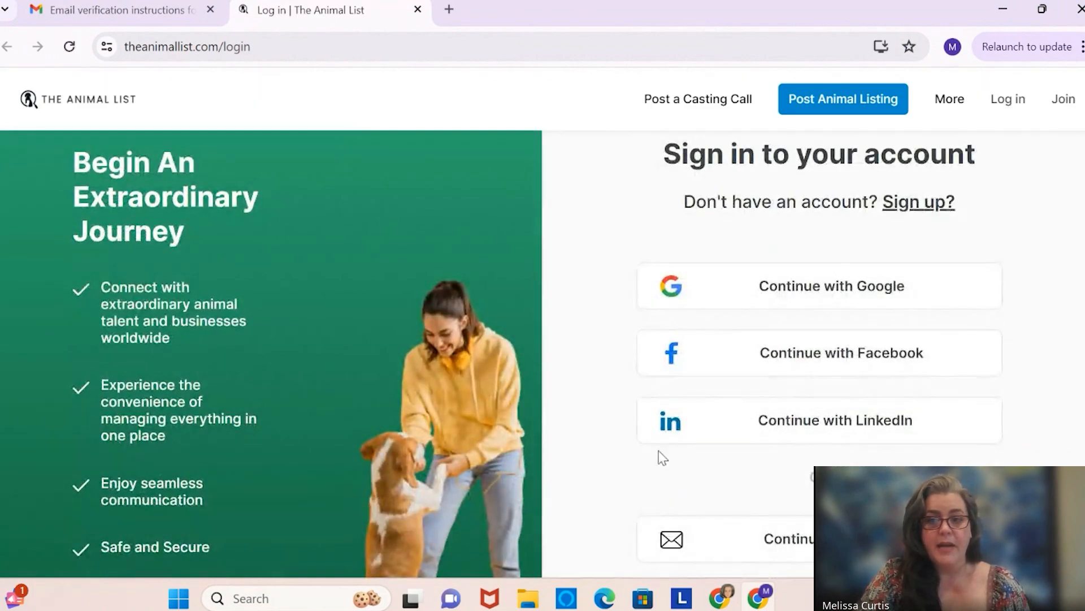
{"action": "scroll", "coordinate": [659, 453], "scroll_direction": "down", "scroll_amount": 3}
{"action": "scroll", "coordinate": [633, 424], "scroll_direction": "up", "scroll_amount": 3}
{"action": "scroll", "coordinate": [635, 424], "scroll_direction": "up", "scroll_amount": 1}
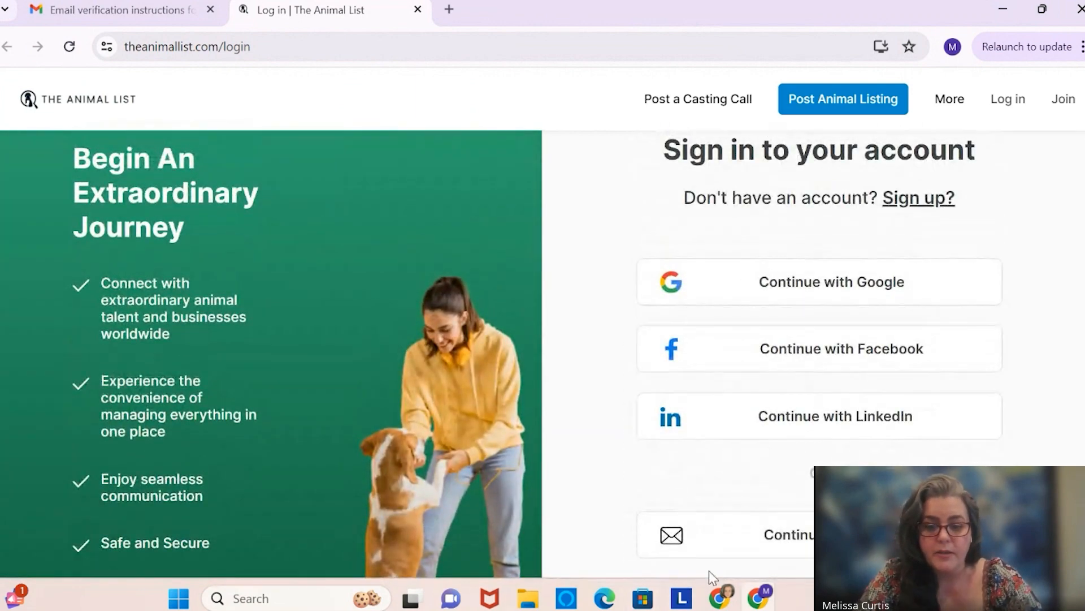
{"action": "mouse_move", "coordinate": [716, 603]}
{"action": "left_click", "coordinate": [599, 504]}
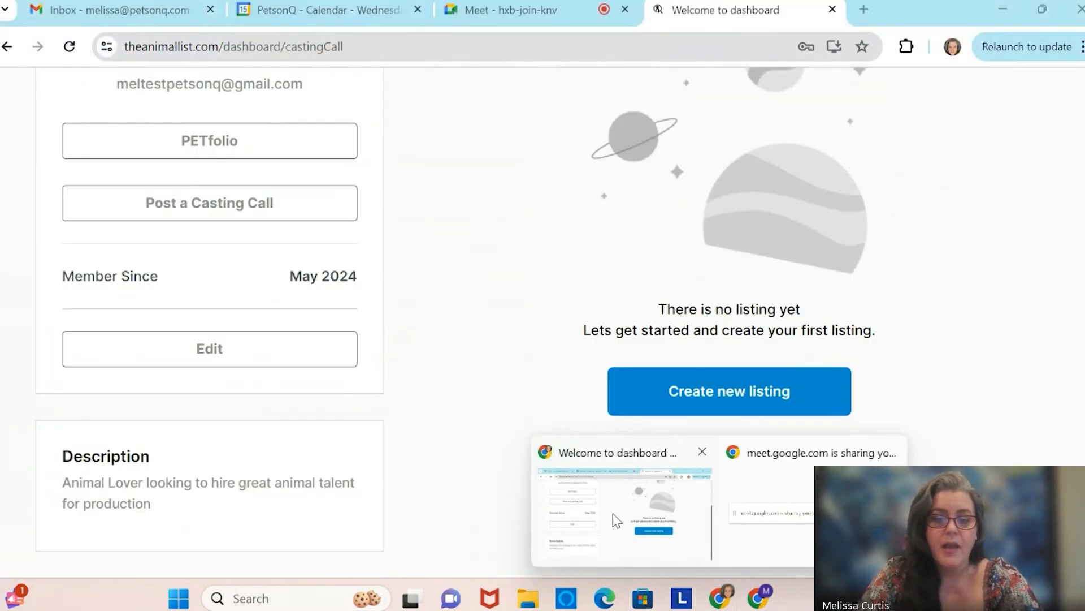
Reload the dashboard page and open the MC avatar menu.
{"action": "left_click", "coordinate": [69, 47]}
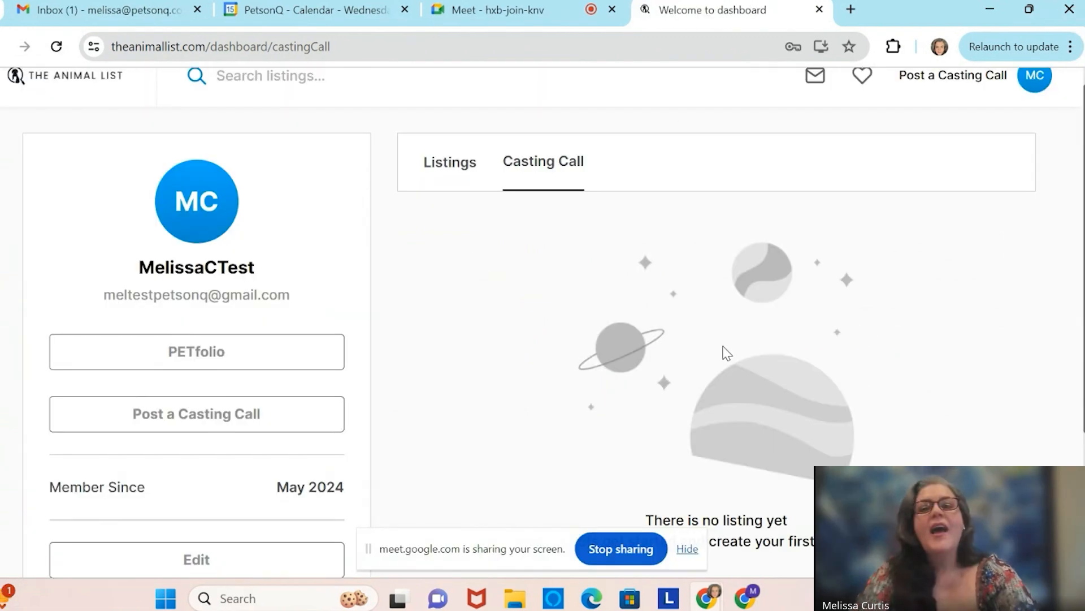
{"action": "scroll", "coordinate": [540, 334], "scroll_direction": "up", "scroll_amount": 1}
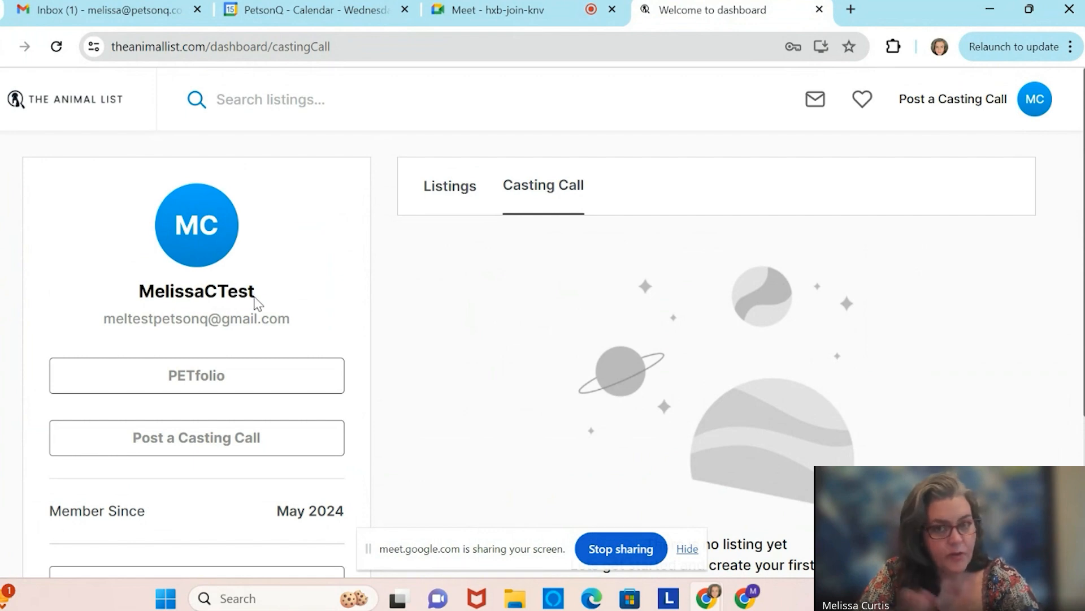
{"action": "scroll", "coordinate": [502, 327], "scroll_direction": "down", "scroll_amount": 2}
{"action": "scroll", "coordinate": [501, 326], "scroll_direction": "up", "scroll_amount": 2}
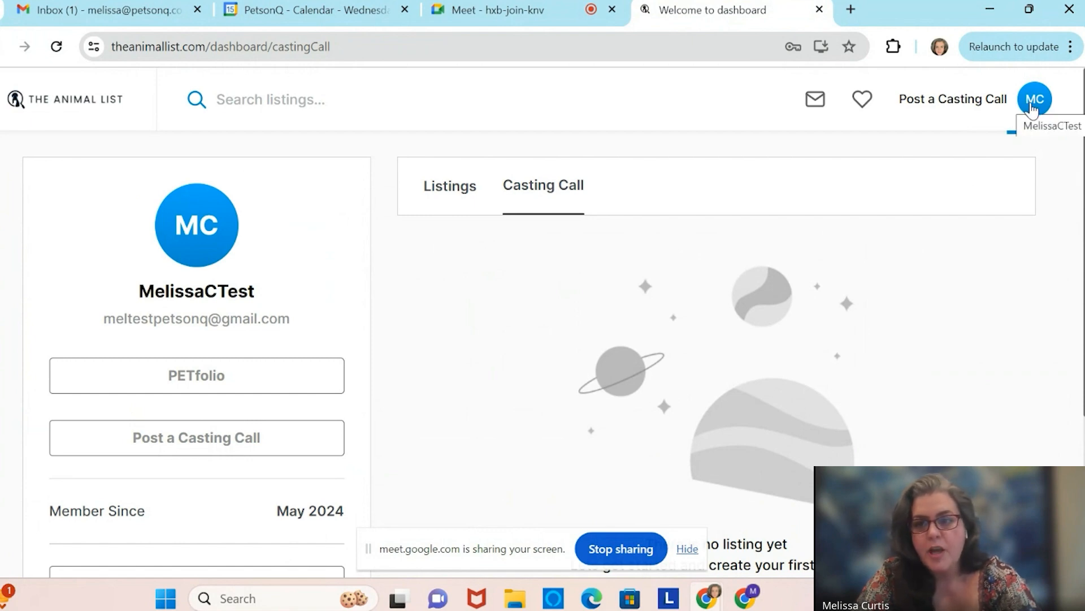
{"action": "left_click", "coordinate": [1033, 110]}
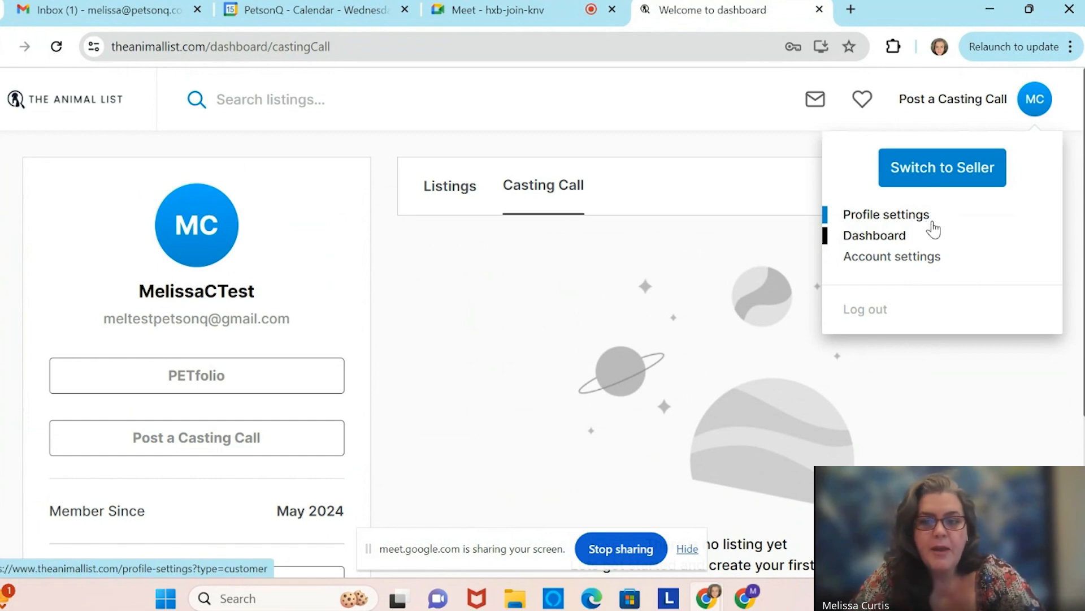
Choose Account settings from the avatar dropdown to reach Contact details.
{"action": "left_click", "coordinate": [898, 256]}
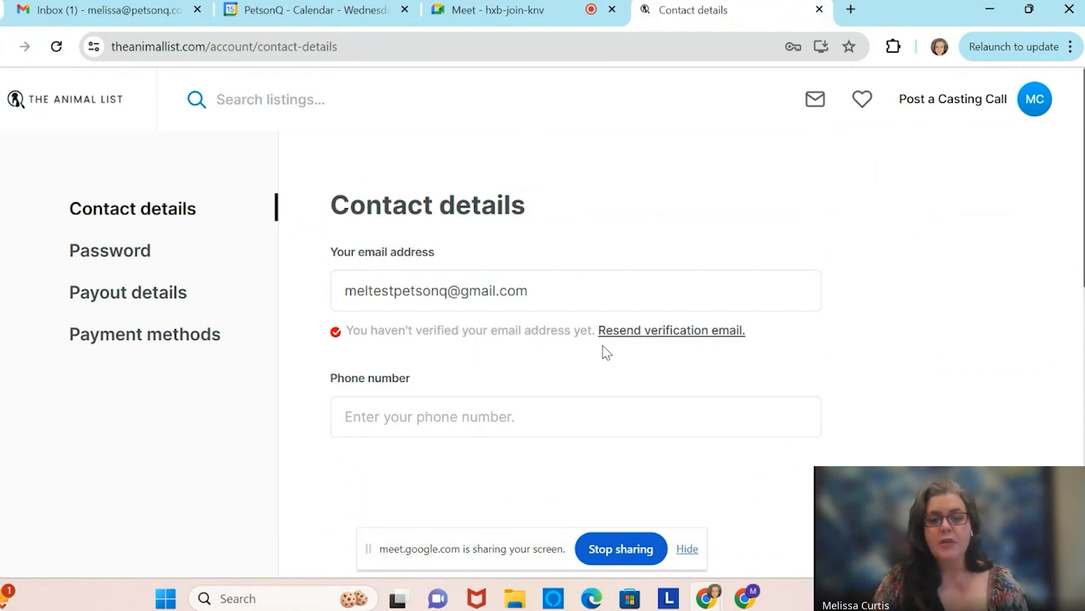
{"action": "scroll", "coordinate": [430, 446], "scroll_direction": "down", "scroll_amount": 2}
{"action": "scroll", "coordinate": [388, 414], "scroll_direction": "up", "scroll_amount": 2}
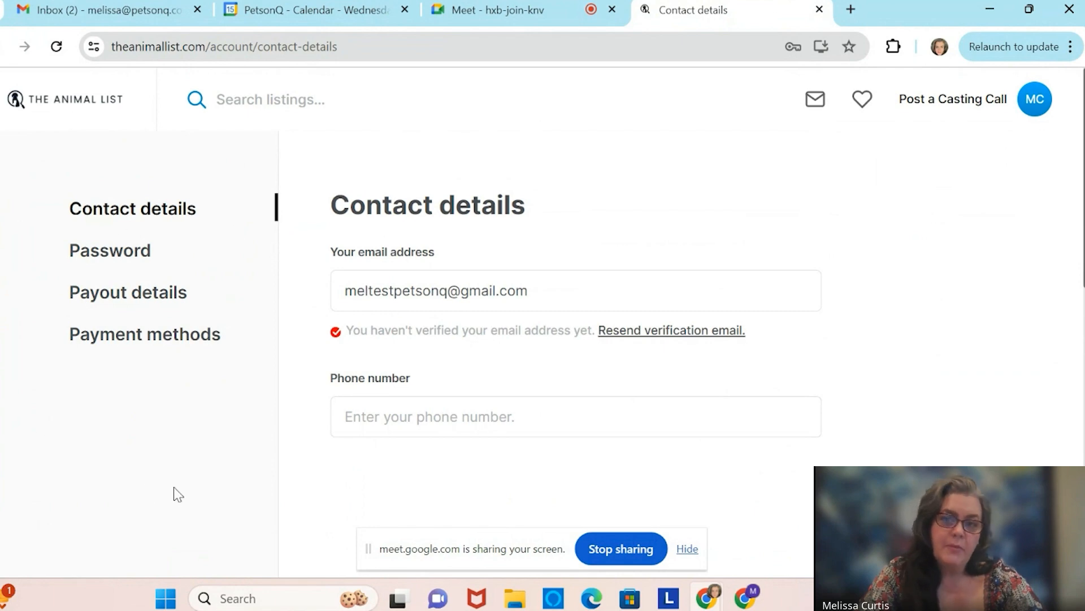
Open Payout details in the settings sidebar and review its unset account type and country.
{"action": "left_click", "coordinate": [145, 297]}
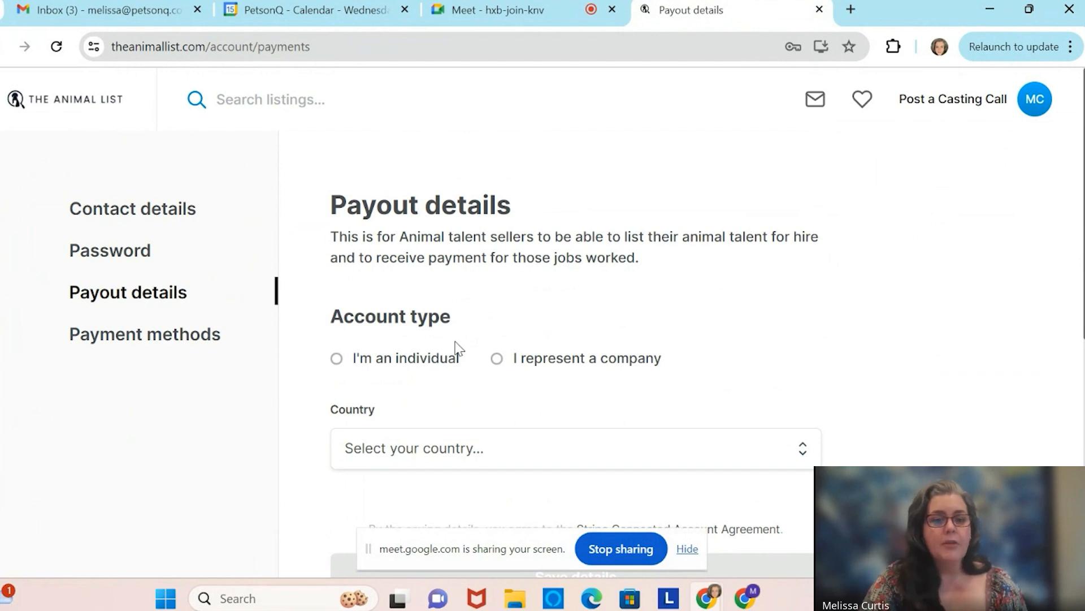
{"action": "scroll", "coordinate": [455, 343], "scroll_direction": "down", "scroll_amount": 1}
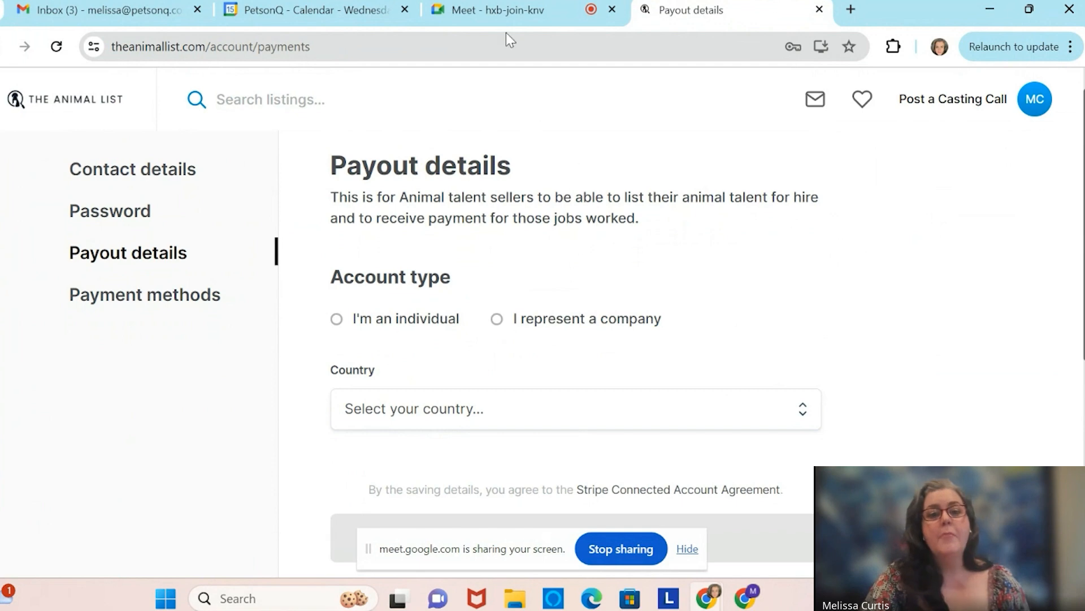
Open Payment methods and look over the empty card and billing address form.
{"action": "left_click", "coordinate": [176, 305]}
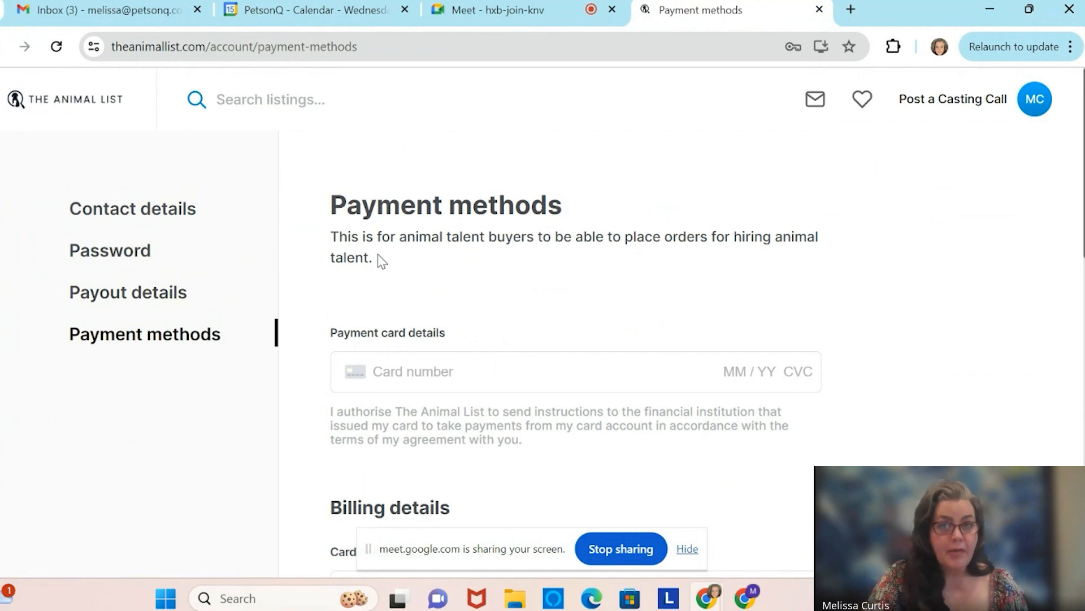
{"action": "scroll", "coordinate": [625, 262], "scroll_direction": "down", "scroll_amount": 1}
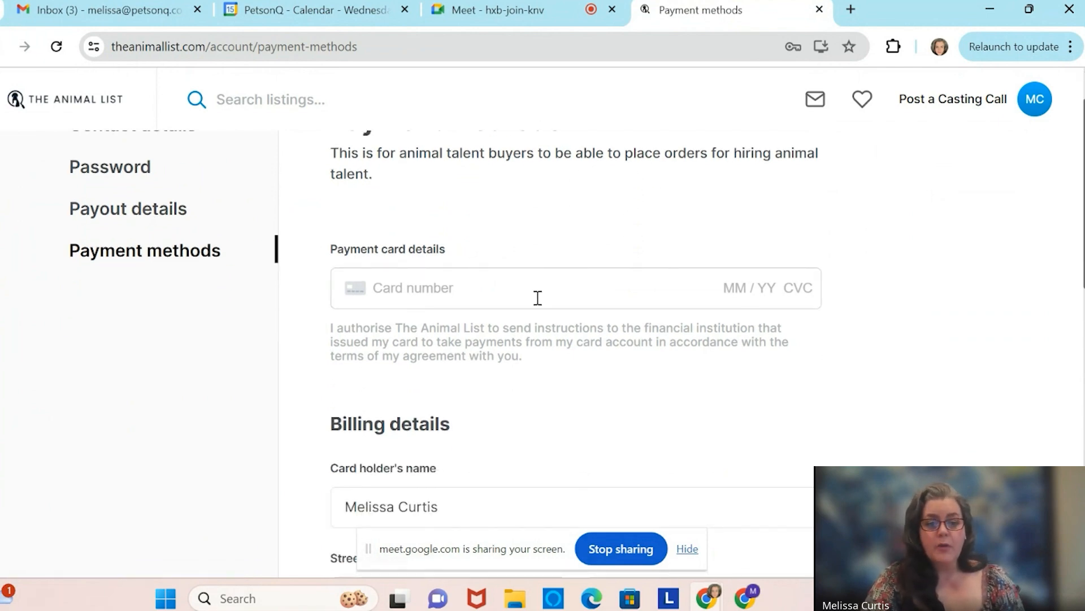
{"action": "scroll", "coordinate": [595, 401], "scroll_direction": "down", "scroll_amount": 4}
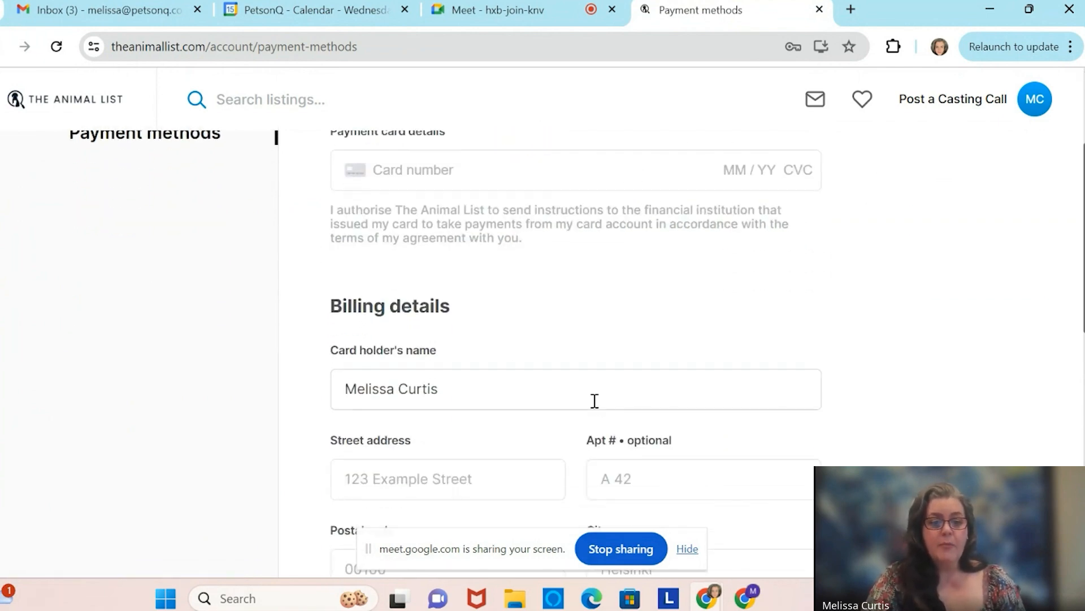
{"action": "scroll", "coordinate": [594, 401], "scroll_direction": "down", "scroll_amount": 3}
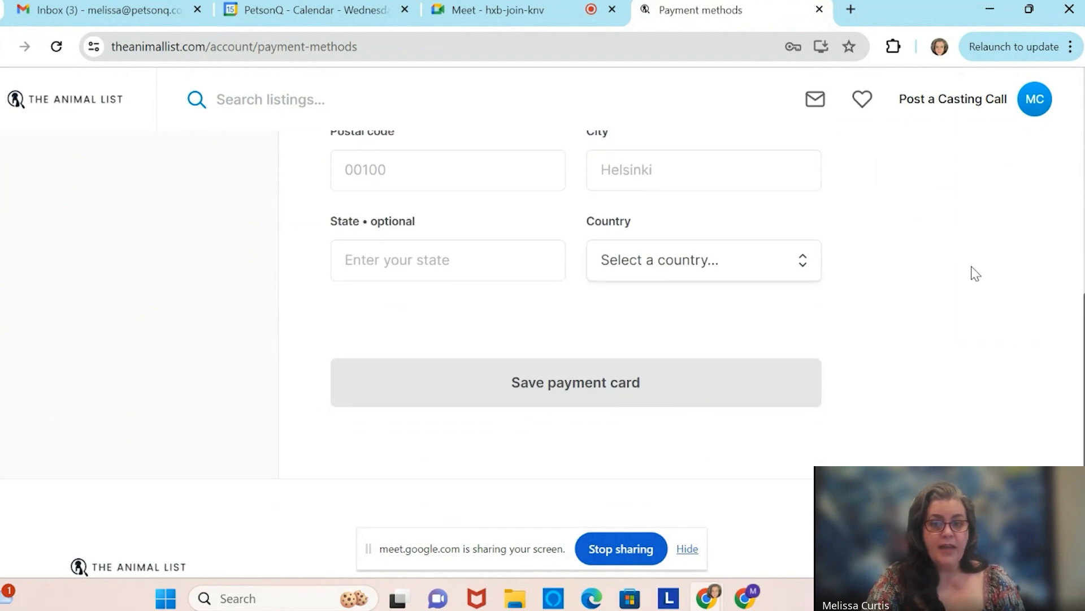
{"action": "scroll", "coordinate": [974, 273], "scroll_direction": "up", "scroll_amount": 4}
{"action": "scroll", "coordinate": [974, 272], "scroll_direction": "up", "scroll_amount": 4}
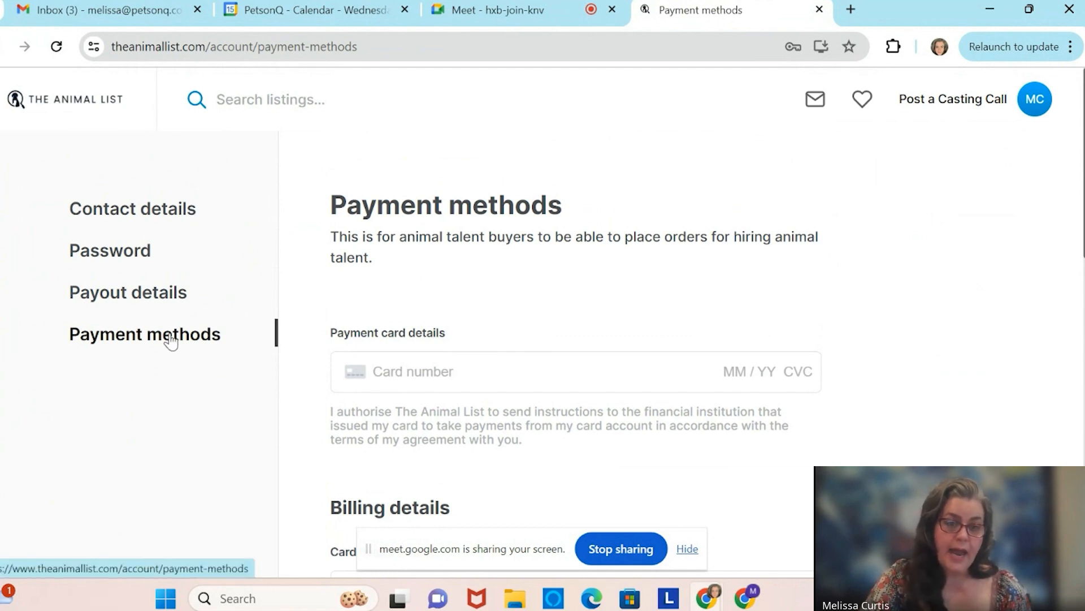
{"action": "scroll", "coordinate": [656, 252], "scroll_direction": "down", "scroll_amount": 8}
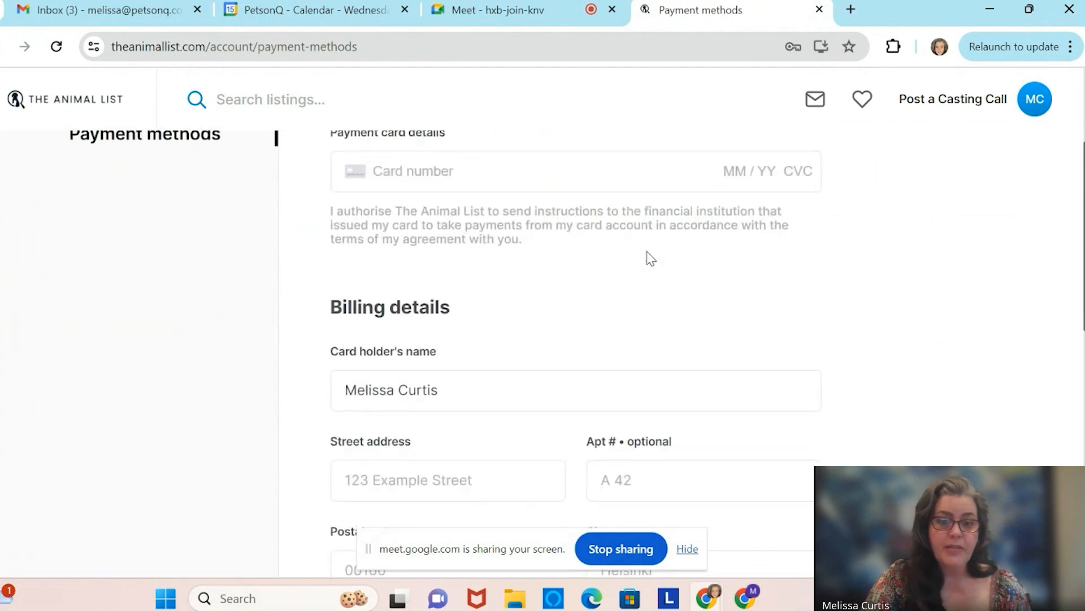
{"action": "scroll", "coordinate": [651, 258], "scroll_direction": "up", "scroll_amount": 8}
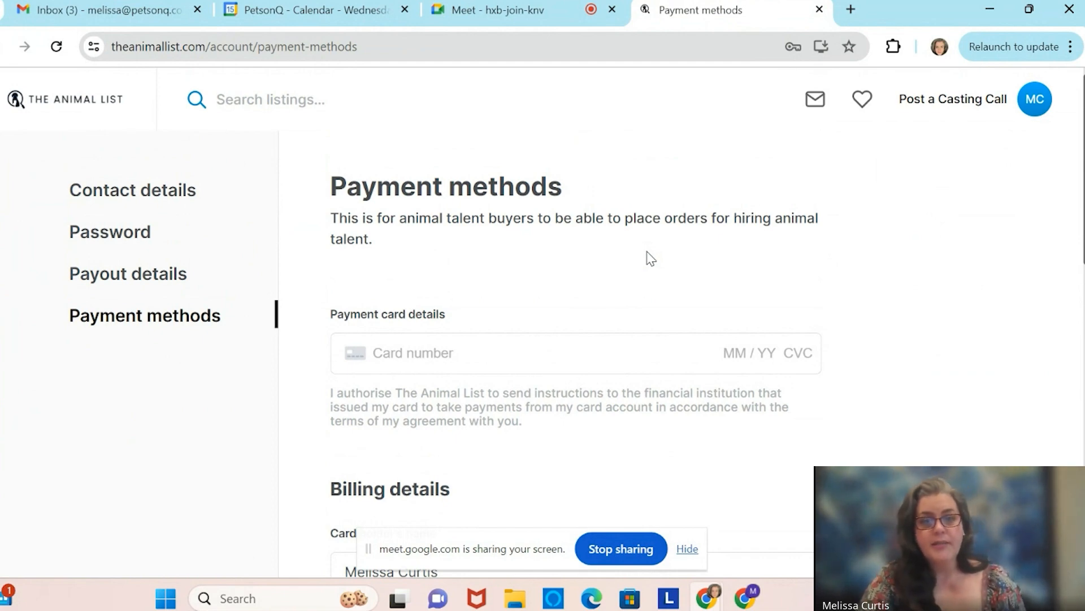
{"action": "scroll", "coordinate": [650, 258], "scroll_direction": "up", "scroll_amount": 1}
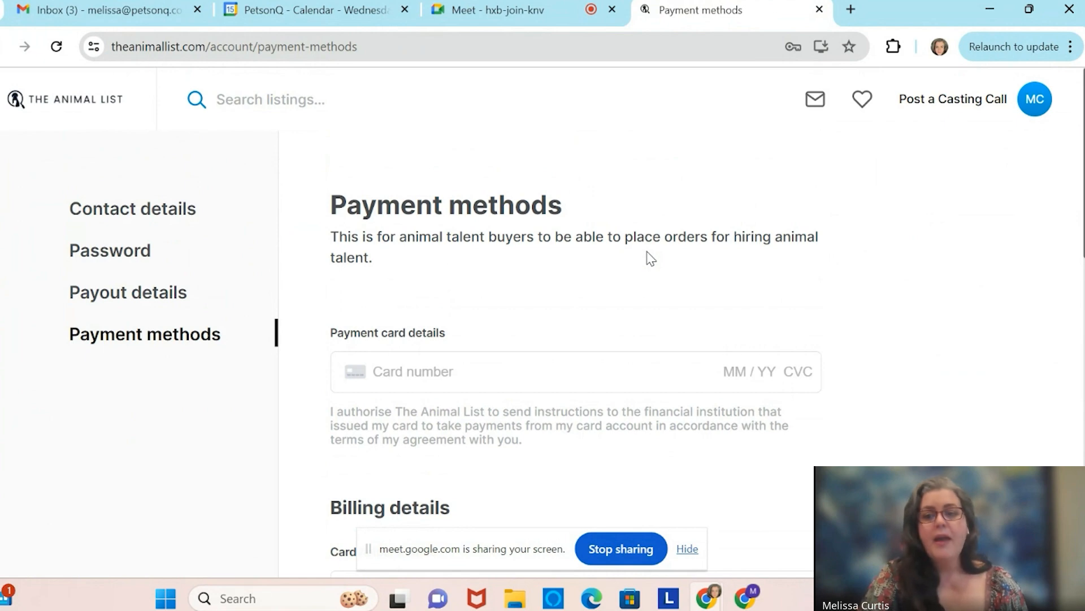
Go to the dashboard's Casting Call tab and start a new listing with Create new listing.
{"action": "left_click", "coordinate": [1034, 100]}
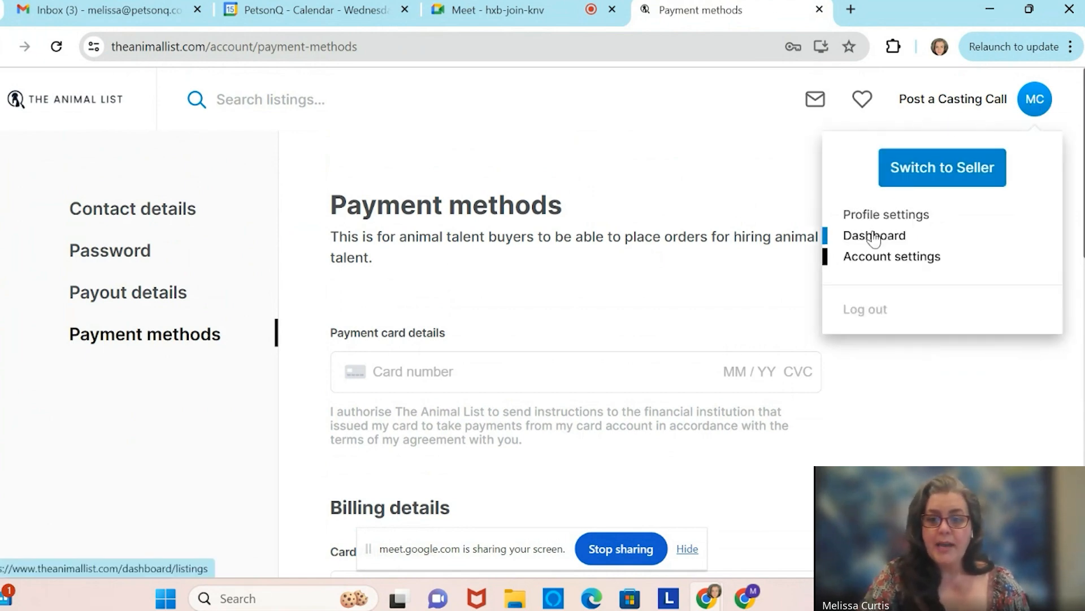
{"action": "left_click", "coordinate": [875, 236]}
{"action": "left_click", "coordinate": [538, 188]}
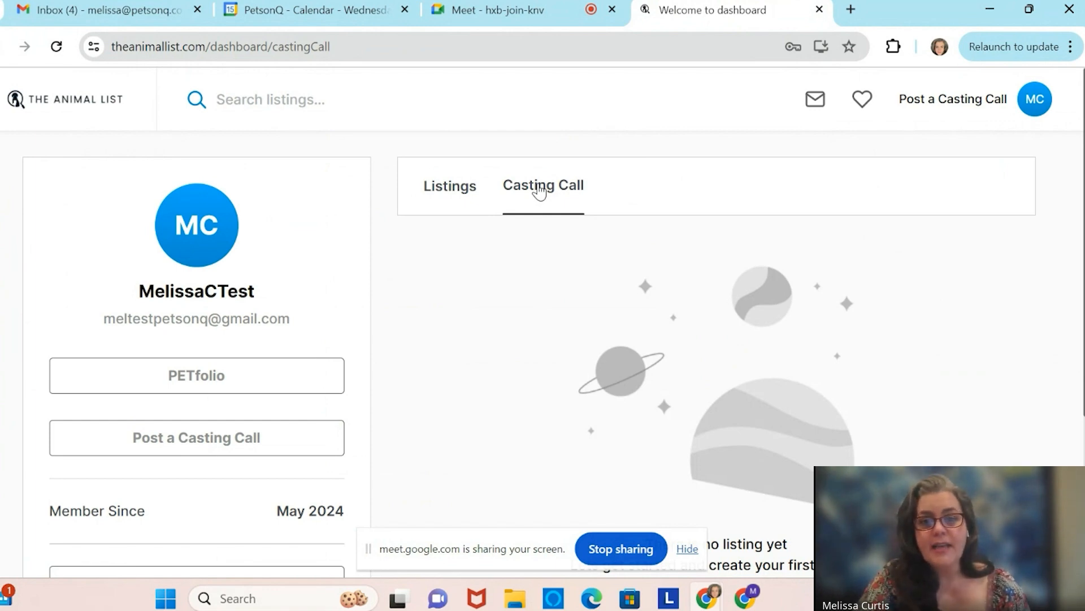
{"action": "scroll", "coordinate": [540, 192], "scroll_direction": "down", "scroll_amount": 4}
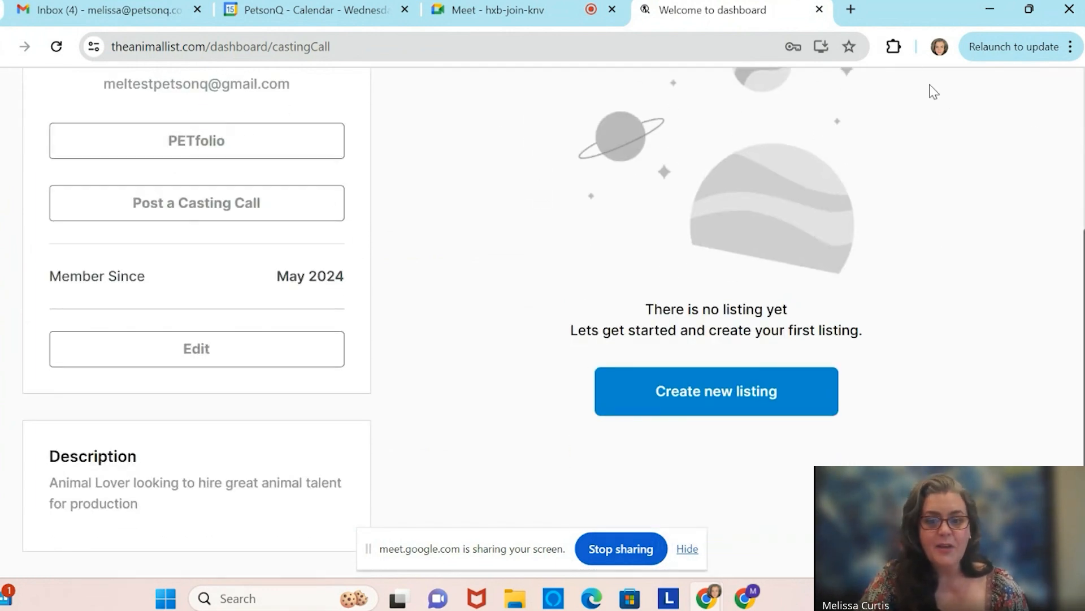
{"action": "scroll", "coordinate": [719, 398], "scroll_direction": "up", "scroll_amount": 4}
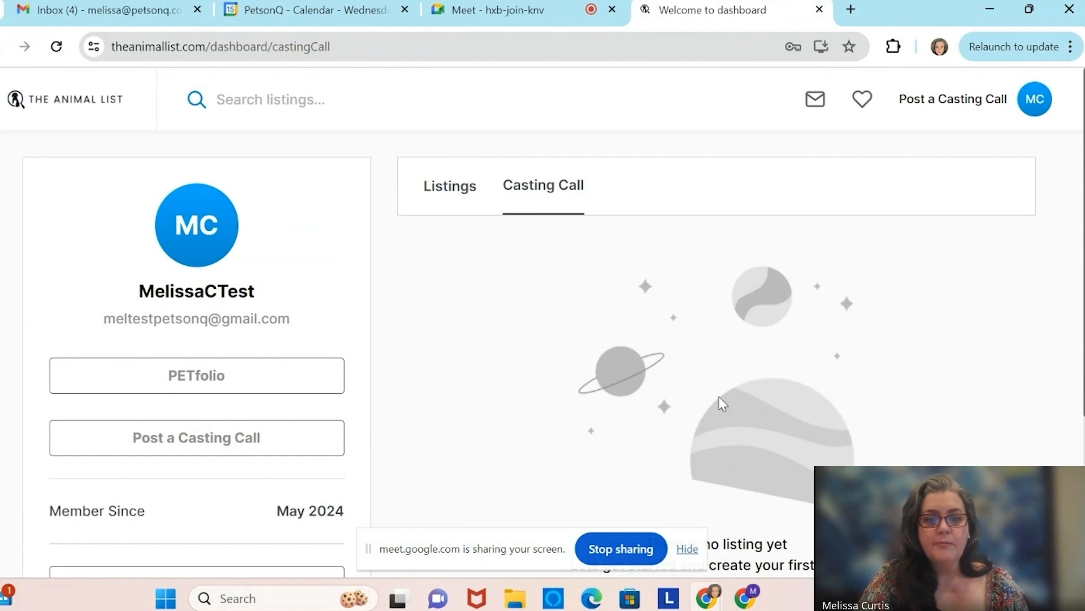
{"action": "scroll", "coordinate": [767, 315], "scroll_direction": "down", "scroll_amount": 4}
{"action": "left_click", "coordinate": [728, 406]}
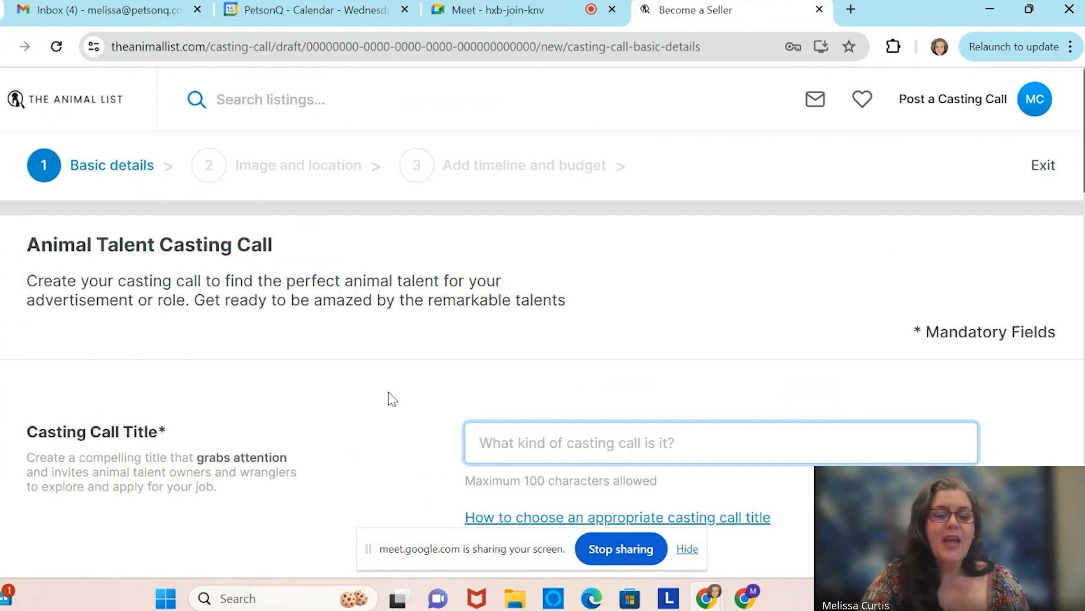
Enter 'Test Casting Call for Pets on Q' as the casting call title.
{"action": "scroll", "coordinate": [520, 341], "scroll_direction": "down", "scroll_amount": 2}
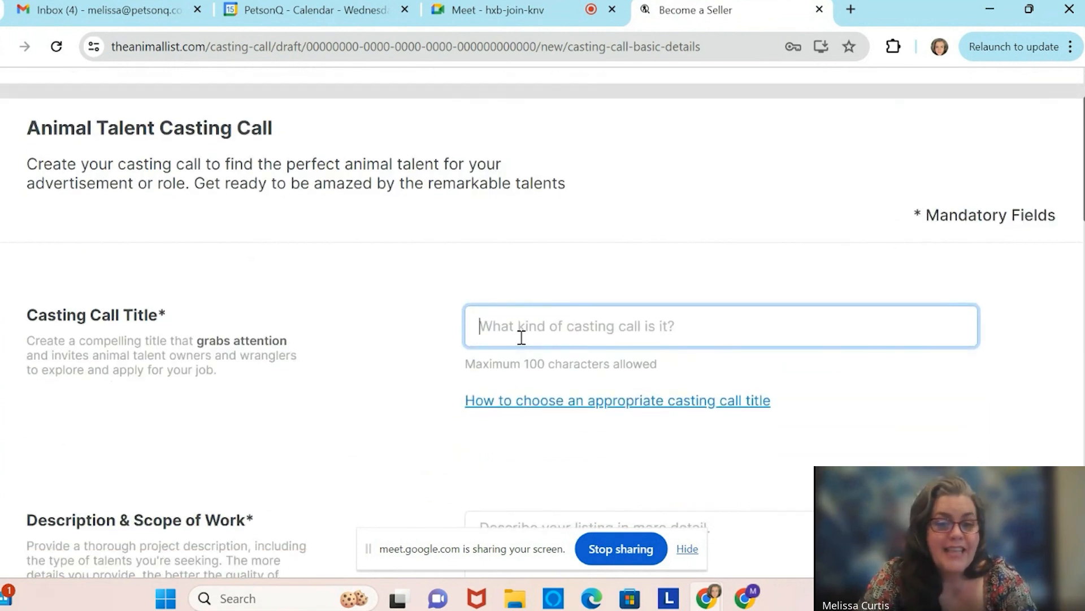
{"action": "type", "text": "Test "}
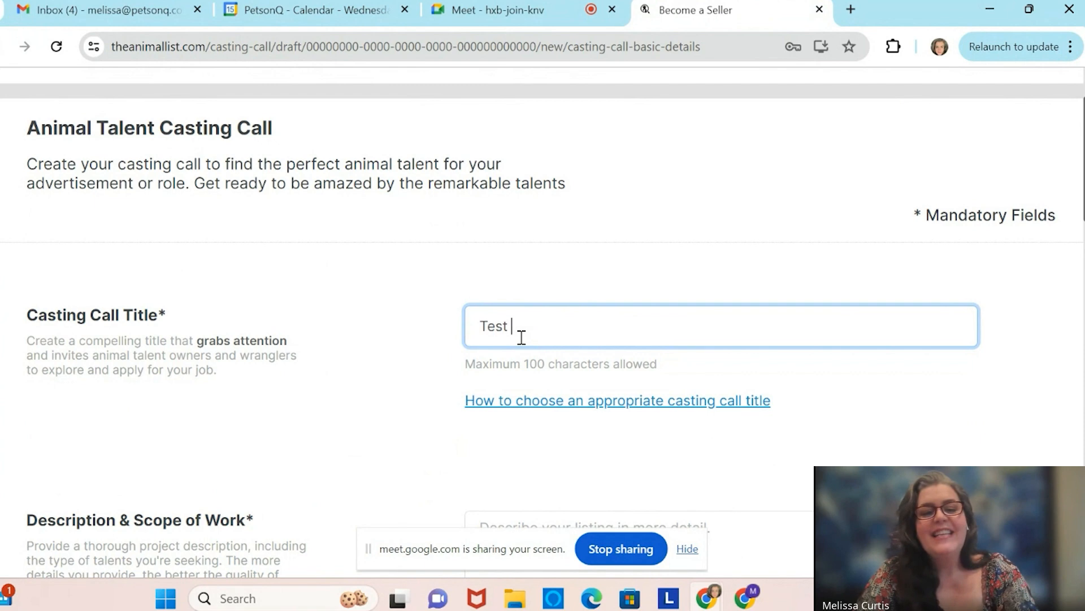
{"action": "type", "text": "Cas"}
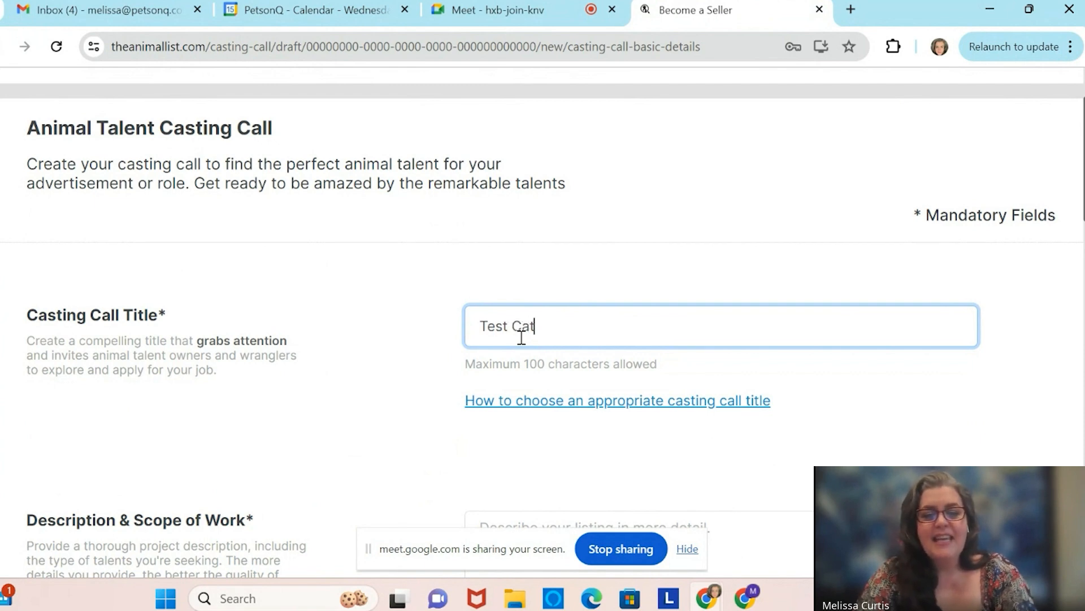
{"action": "key", "text": "BackSpace"}
{"action": "type", "text": "sting C"}
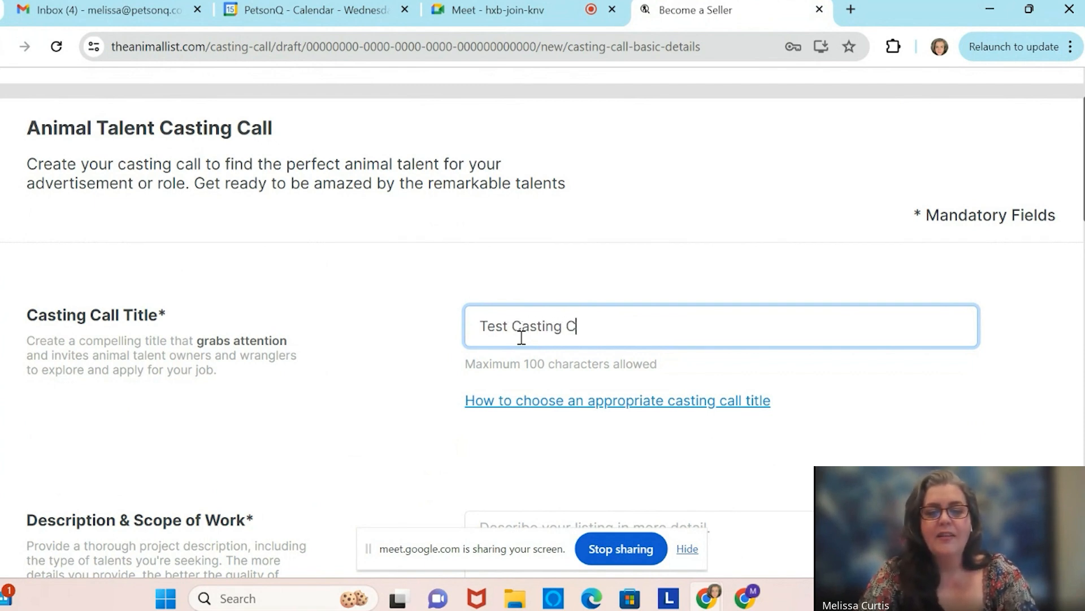
{"action": "type", "text": "all for Pets on Q"}
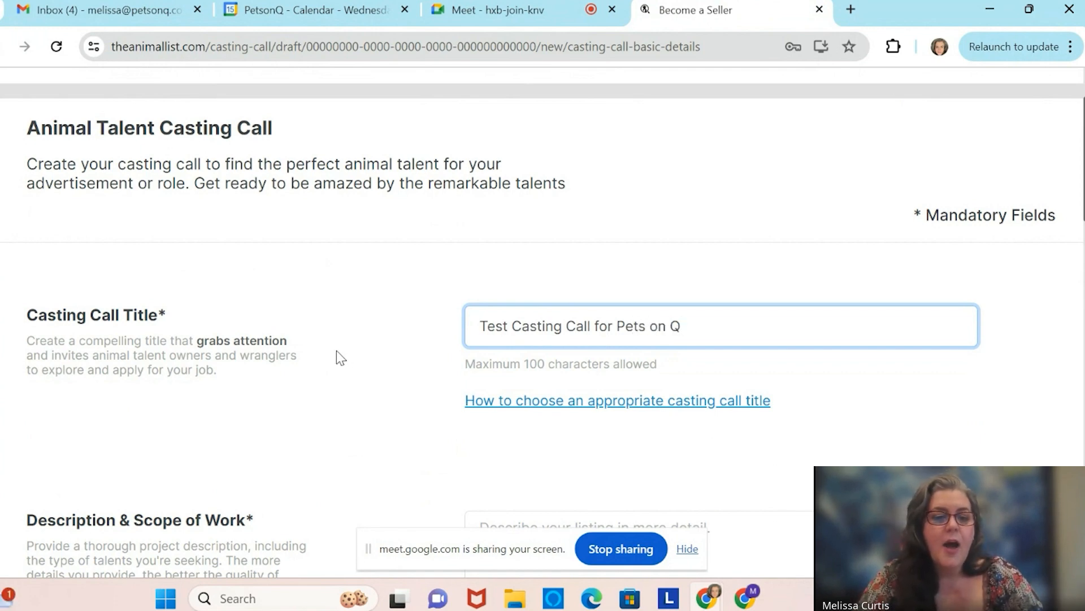
{"action": "scroll", "coordinate": [337, 353], "scroll_direction": "down", "scroll_amount": 1}
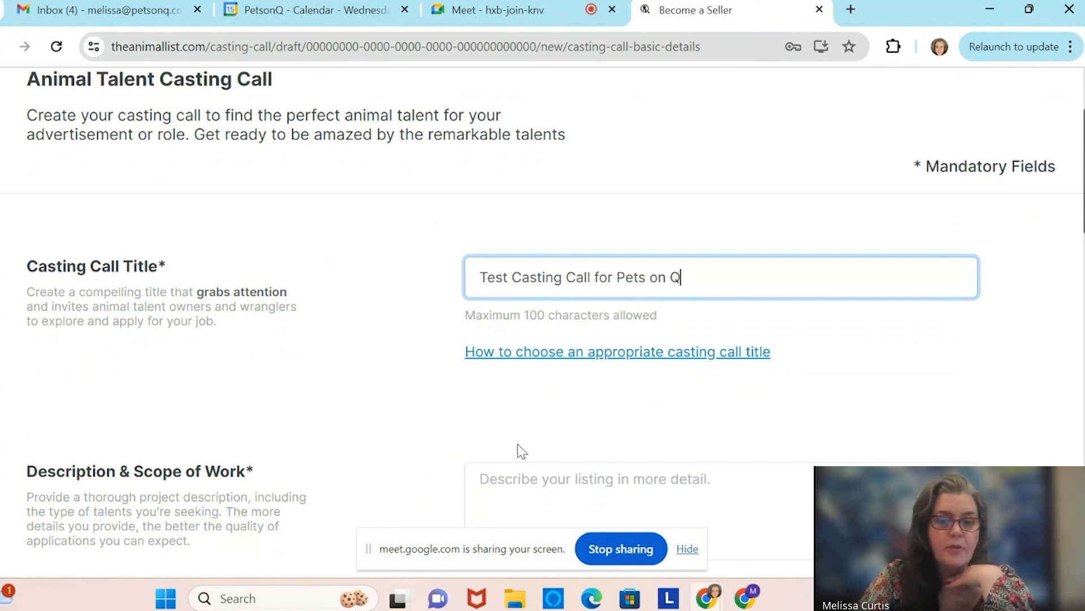
{"action": "left_click", "coordinate": [558, 358]}
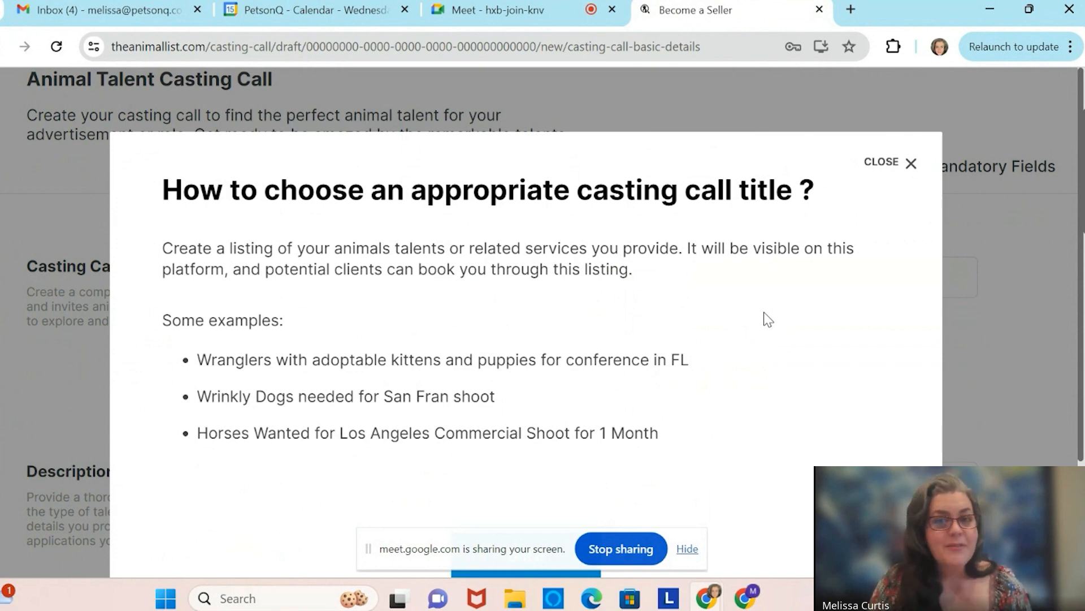
{"action": "left_click", "coordinate": [910, 163]}
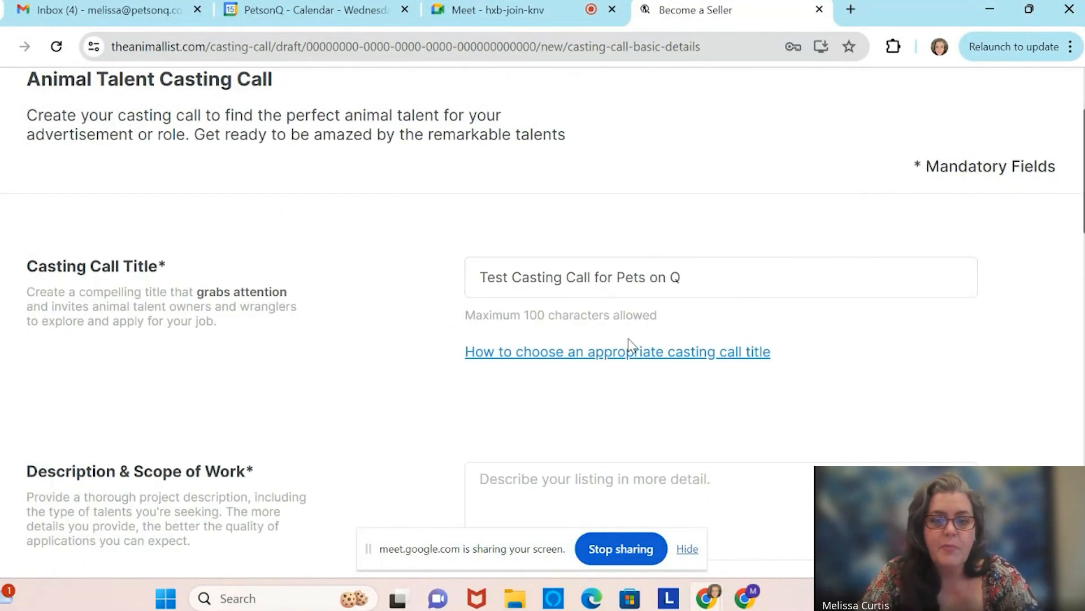
{"action": "scroll", "coordinate": [629, 339], "scroll_direction": "down", "scroll_amount": 4}
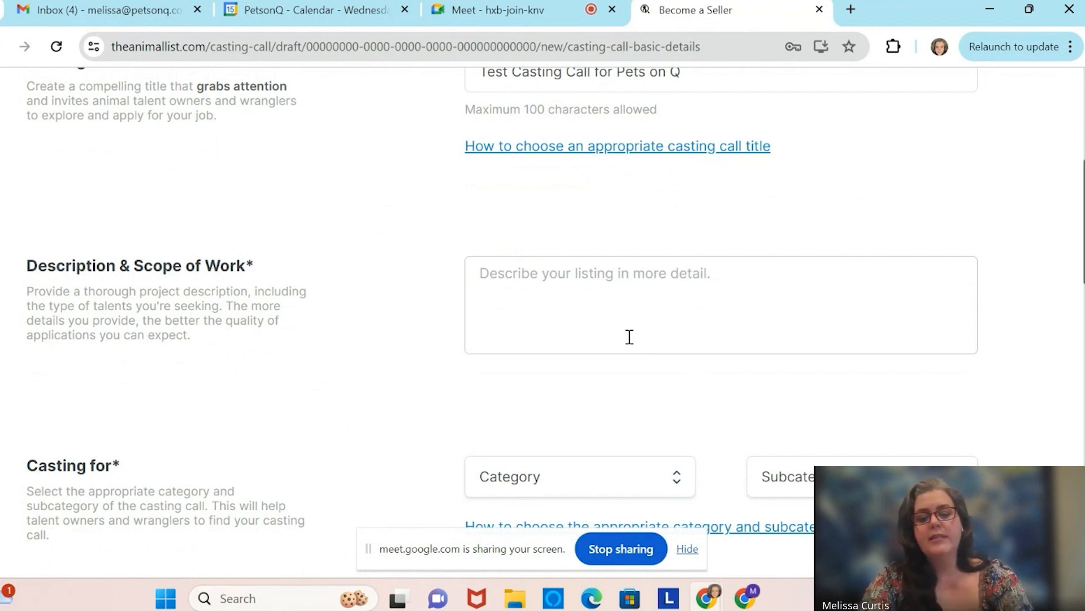
Start the description seeking Dog and Cat accounts in the Los Angeles area for a July 3rd photoshoot.
{"action": "left_click", "coordinate": [518, 293]}
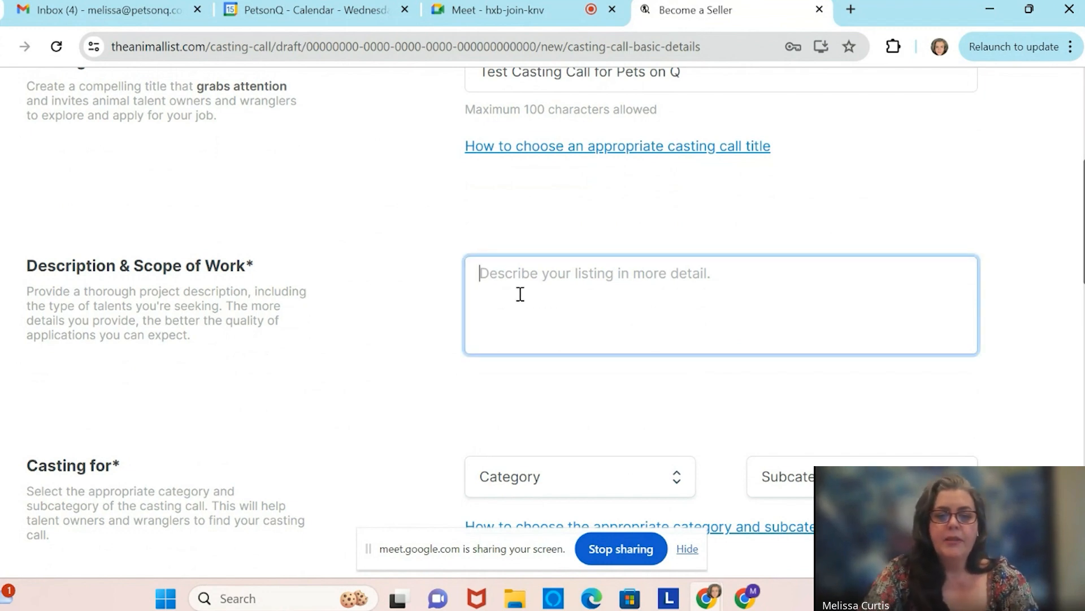
{"action": "type", "text": "Looking for "}
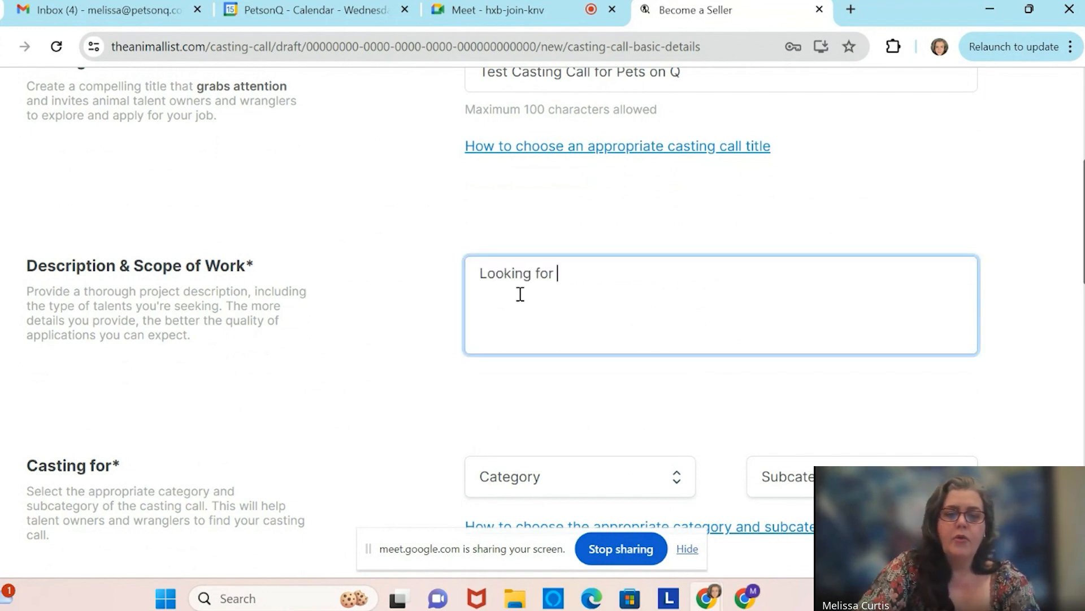
{"action": "type", "text": "Dog and Cat a"}
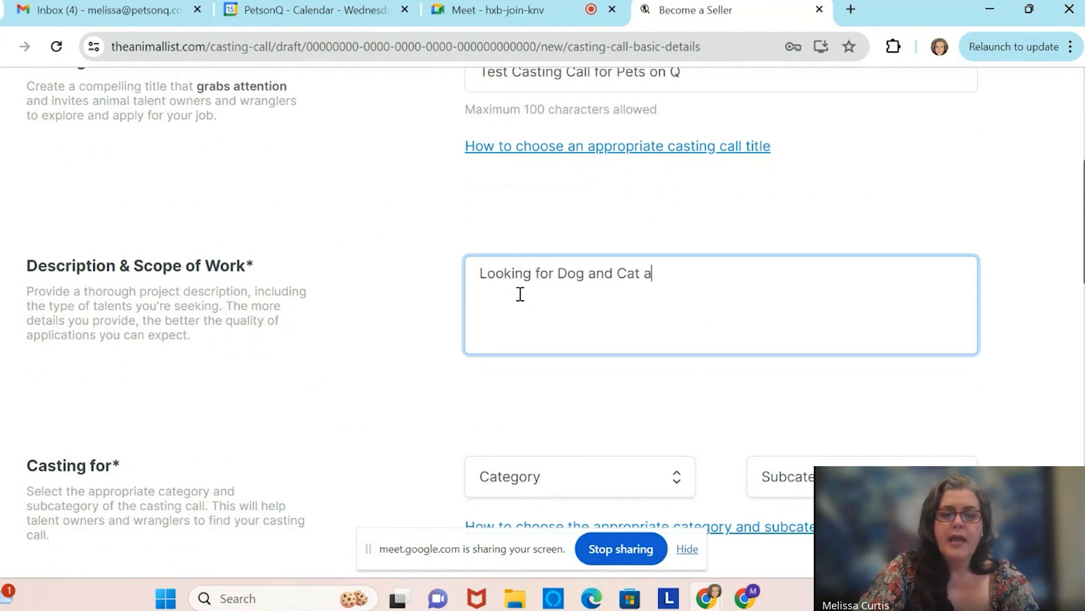
{"action": "type", "text": "ccounts in the "}
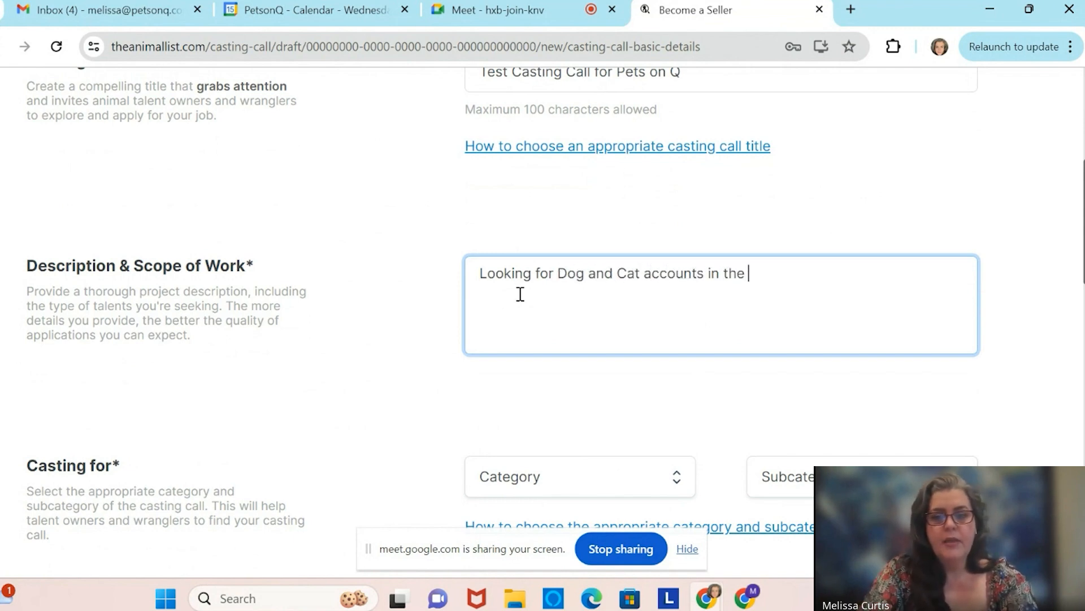
{"action": "type", "text": "Los Angelese"}
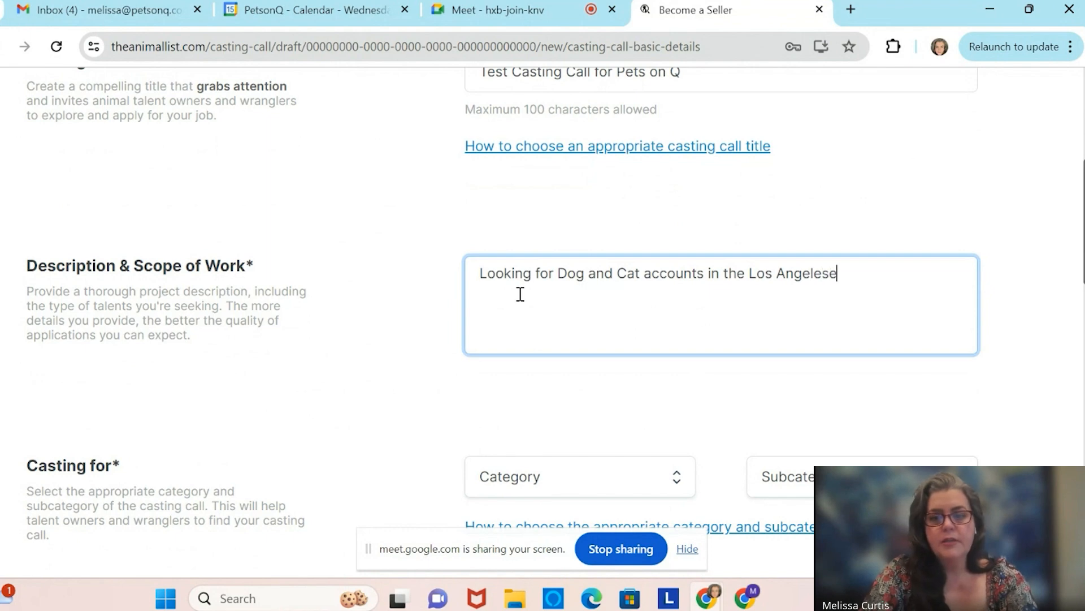
{"action": "key", "text": "BackSpace"}
{"action": "type", "text": " Area"}
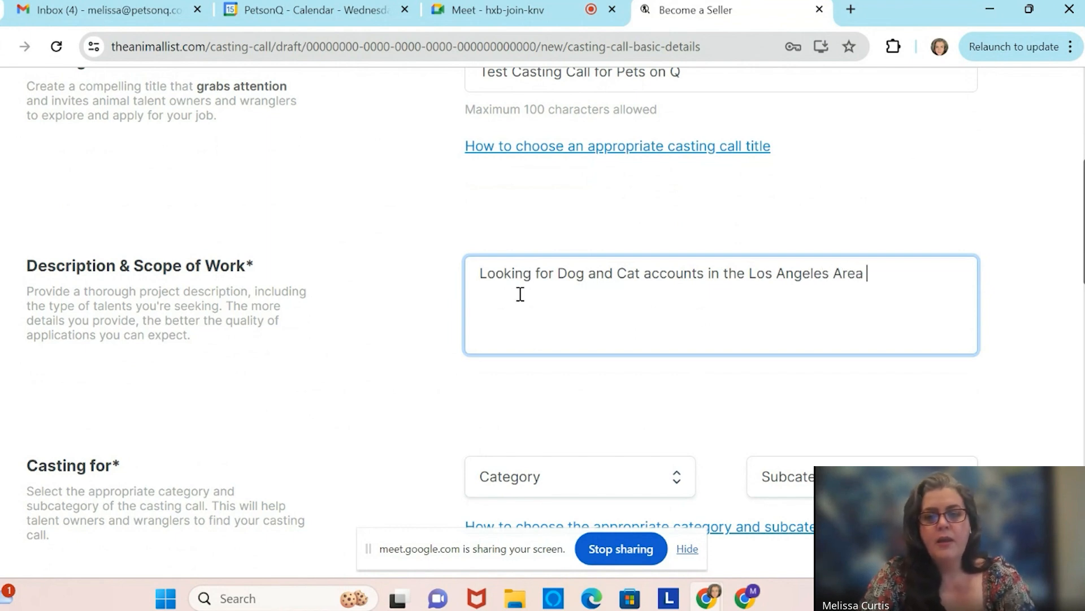
{"action": "key", "text": "BackSpace"}
{"action": "key", "text": "BackSpace"}
{"action": "key", "text": "BackSpace"}
{"action": "key", "text": "BackSpace"}
{"action": "key", "text": "BackSpace"}
{"action": "type", "text": "ar"}
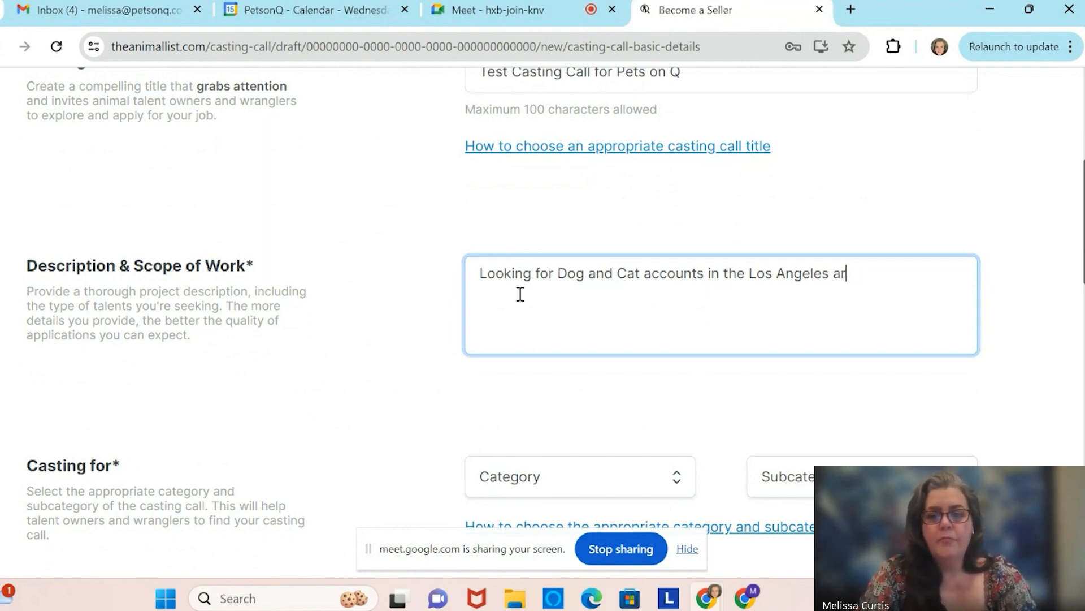
{"action": "type", "text": "ea for in-pers"}
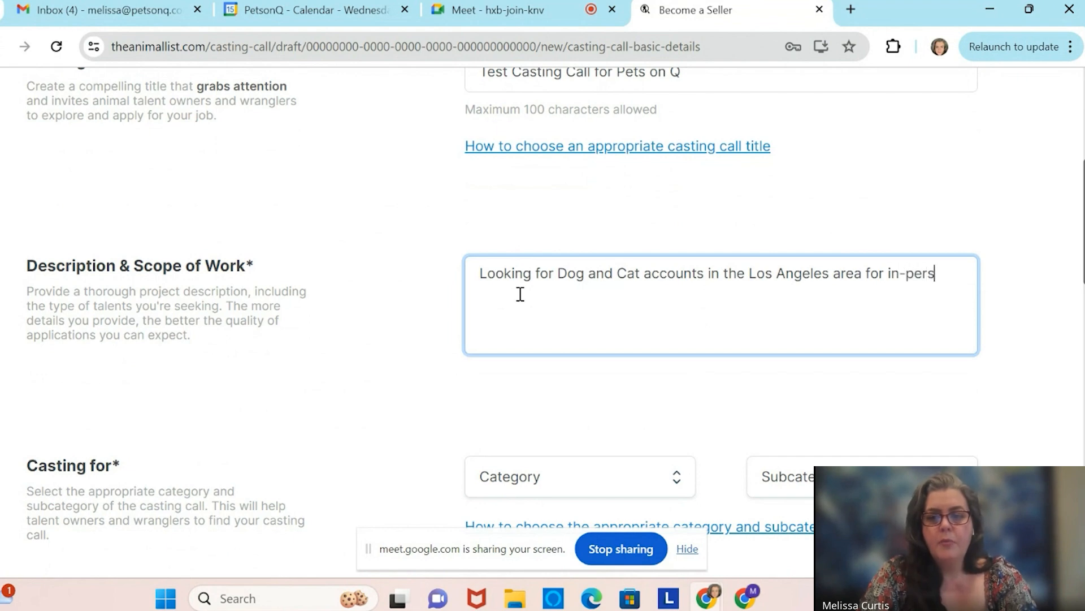
{"action": "type", "text": "on photosho"}
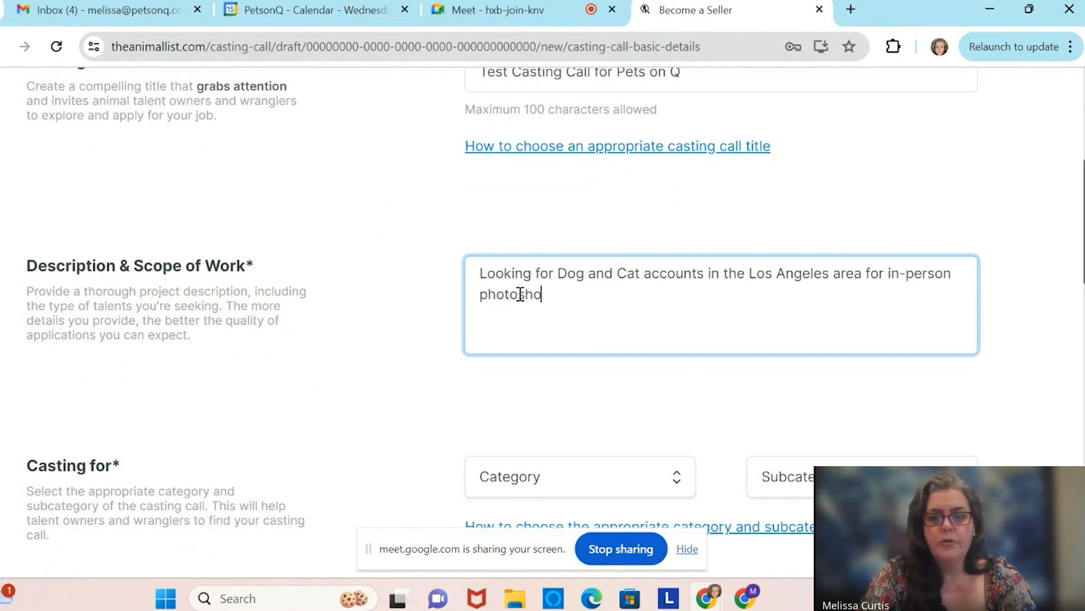
{"action": "type", "text": "ot on July "}
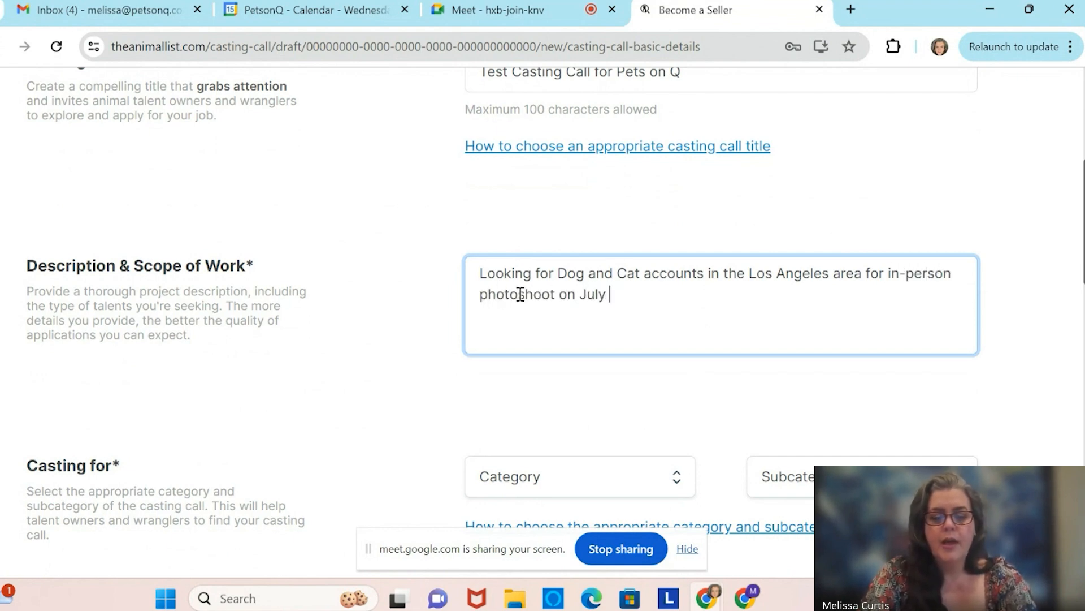
{"action": "type", "text": "3rd. "}
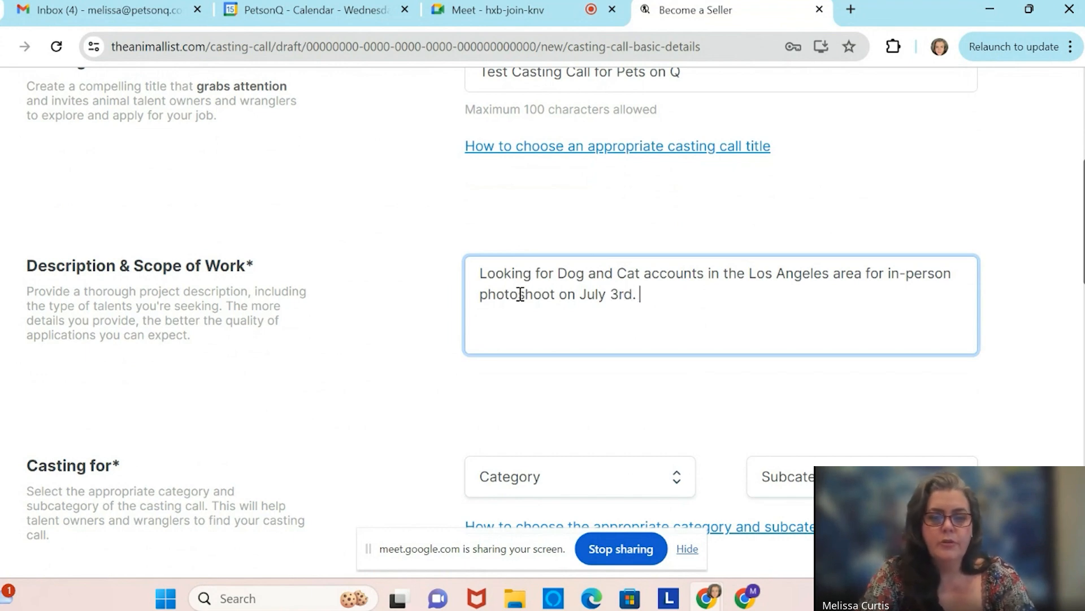
{"action": "type", "text": "All"}
Finish the description: all kinds considered, influencers post content on IG and TT, one Reel and one Story.
{"action": "key", "text": "BackSpace"}
{"action": "key", "text": "BackSpace"}
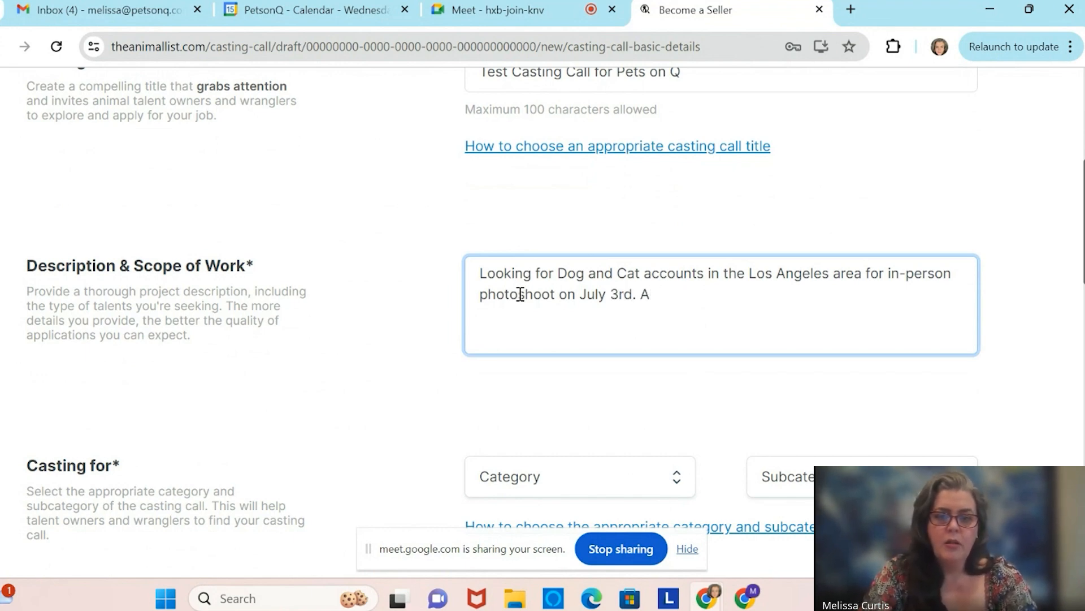
{"action": "type", "text": "ll"}
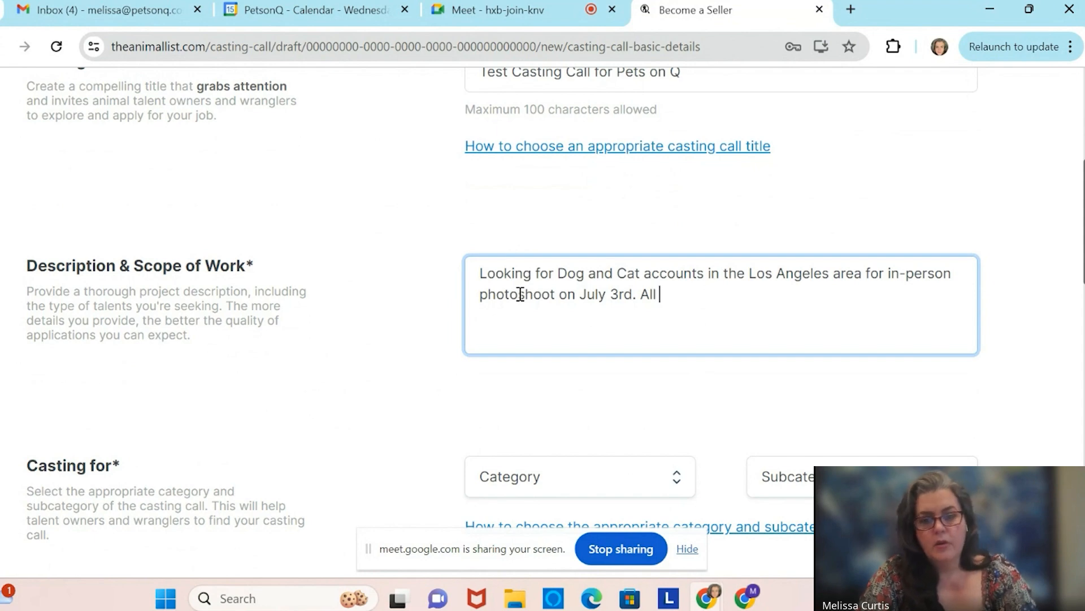
{"action": "type", "text": " kinds a"}
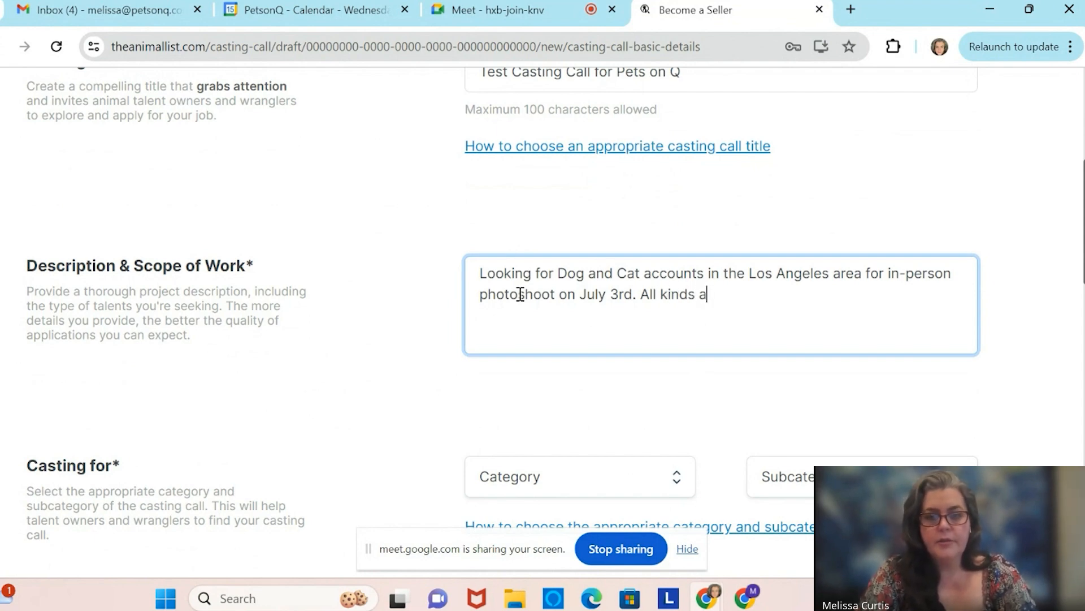
{"action": "key", "text": "BackSpace"}
{"action": "type", "text": "consider"}
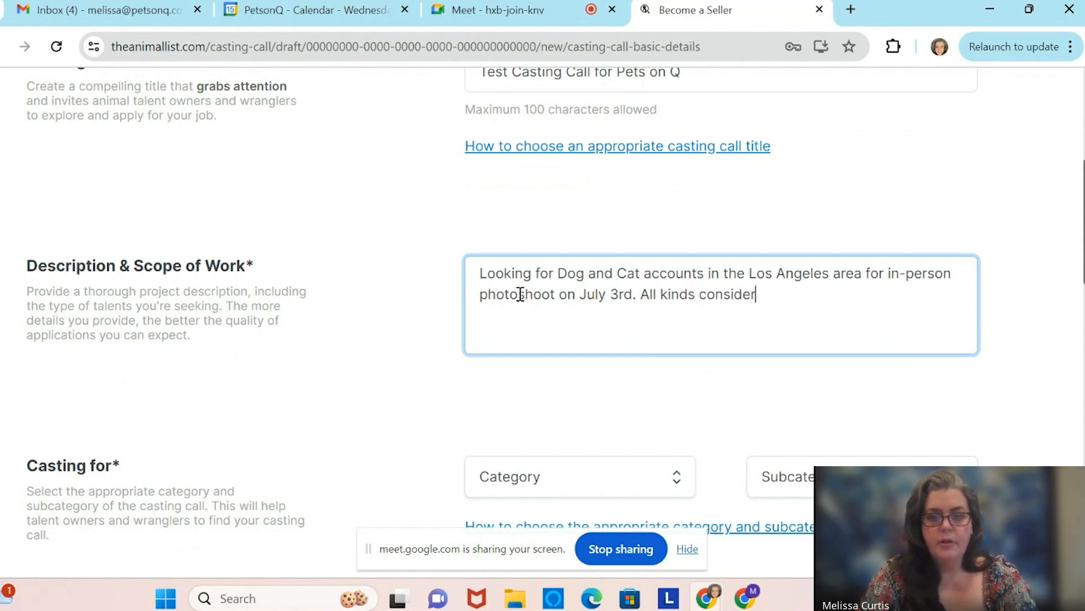
{"action": "type", "text": "ed. Will provi"}
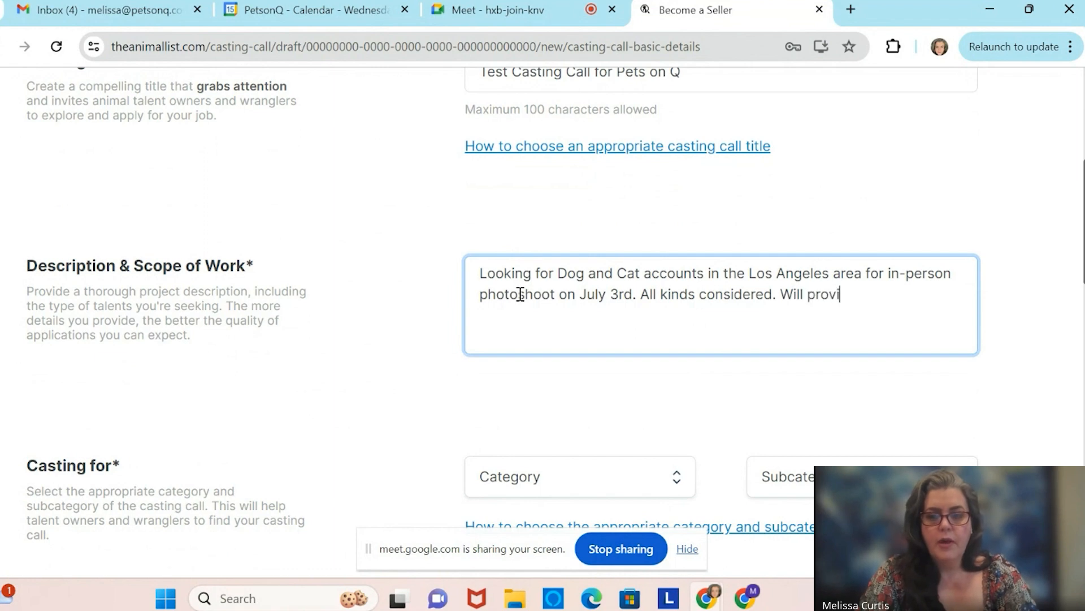
{"action": "type", "text": "de content to each se"}
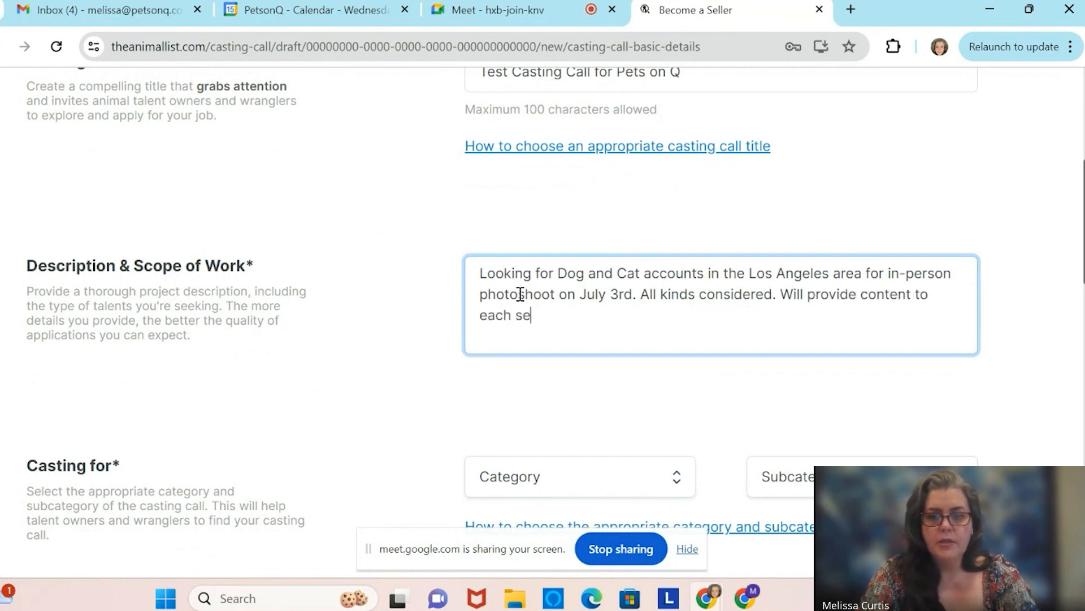
{"action": "type", "text": "lected influencer"}
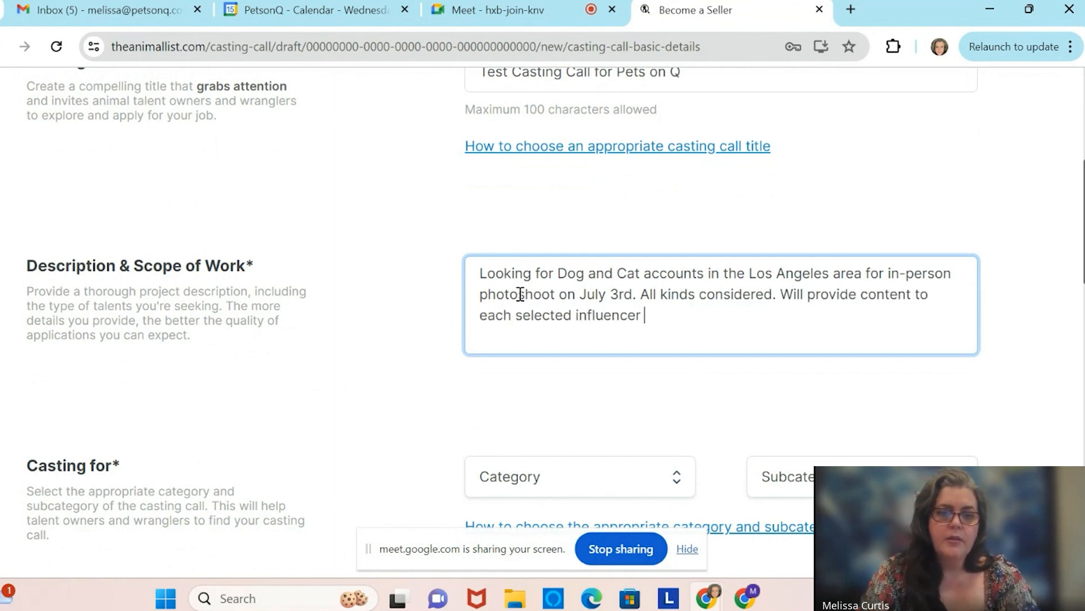
{"action": "type", "text": " to then post o"}
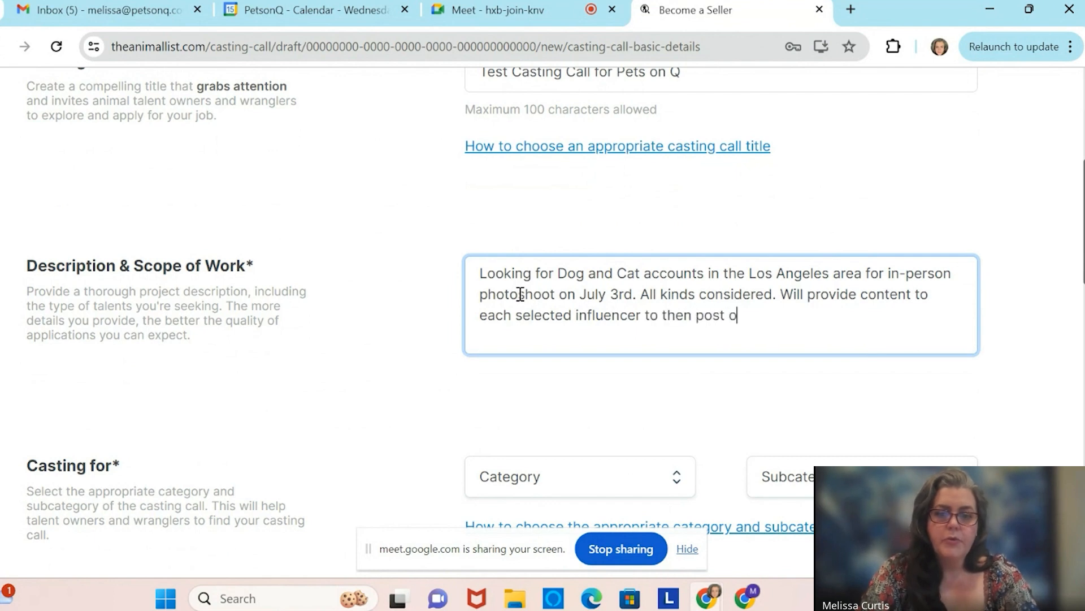
{"action": "type", "text": "n their social me"}
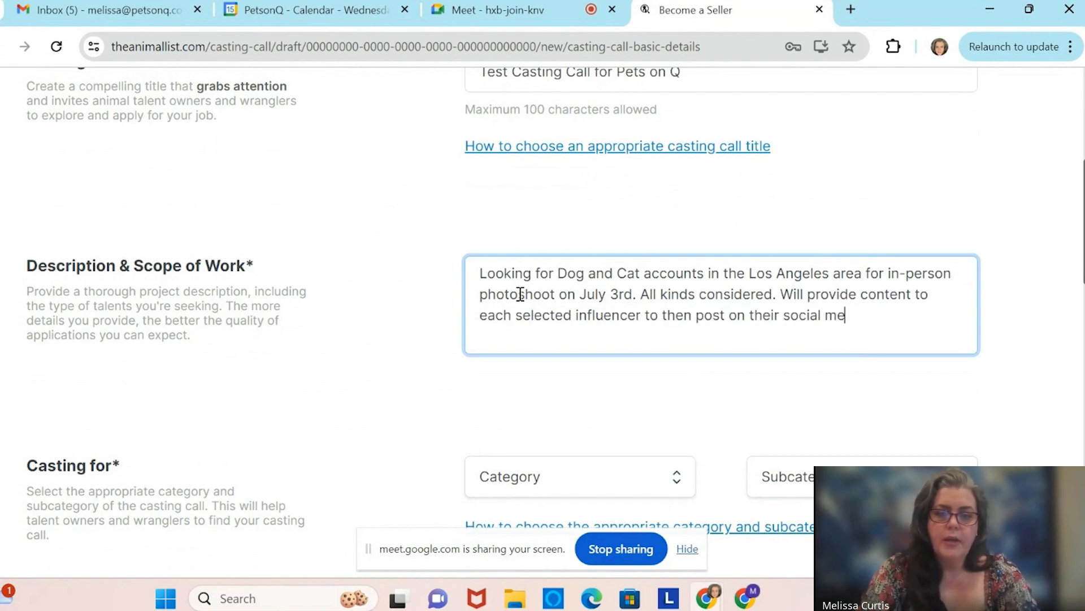
{"action": "type", "text": "dia 0"}
{"action": "key", "text": "BackSpace"}
{"action": "type", "text": "- "}
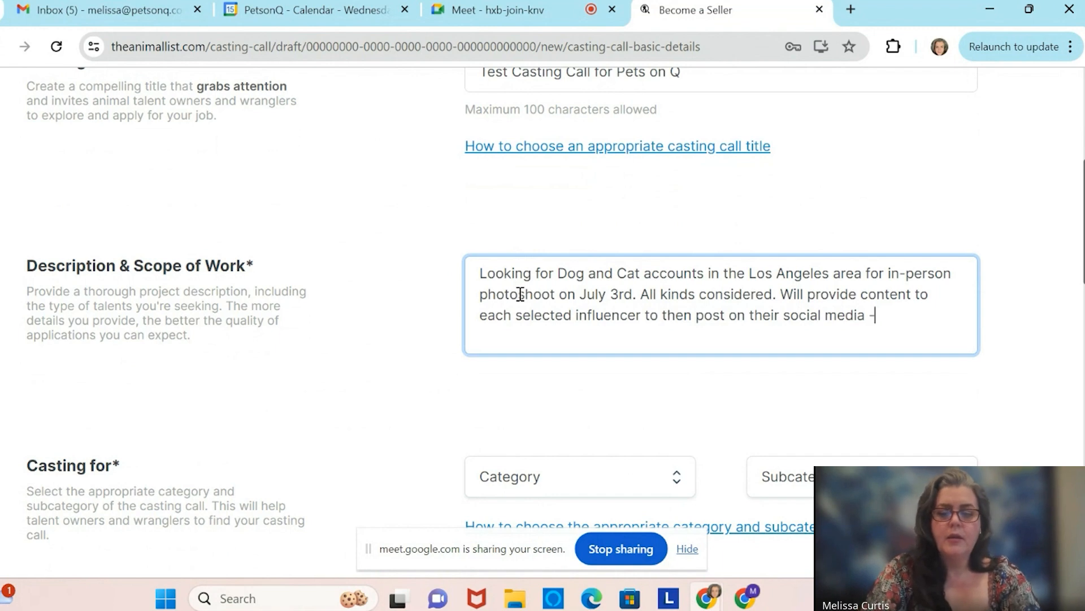
{"action": "type", "text": "IG and TT"}
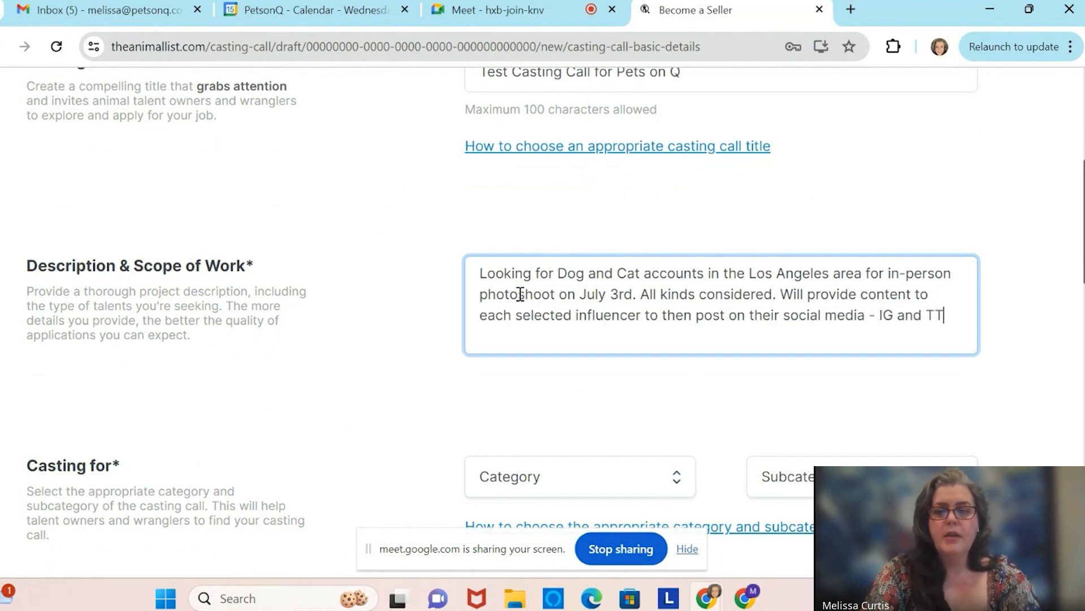
{"action": "type", "text": ". One R"}
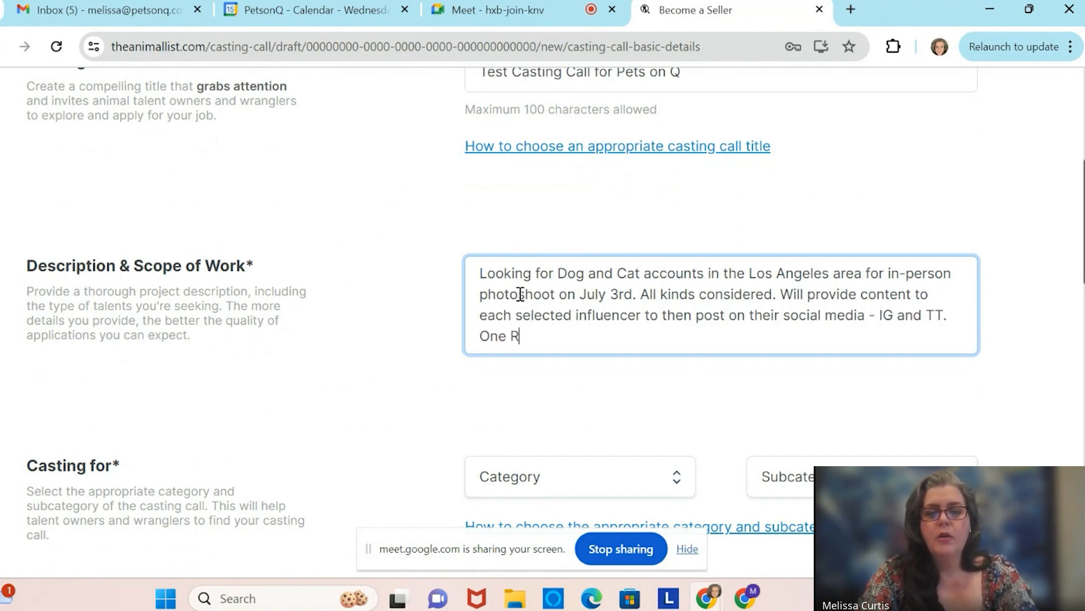
{"action": "type", "text": "eel and One "}
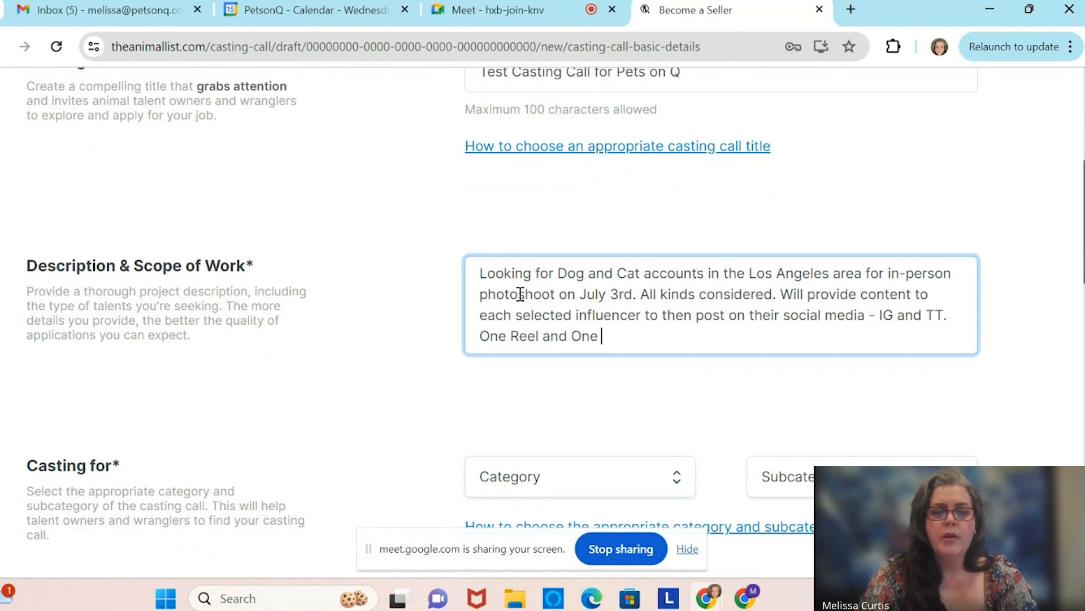
{"action": "type", "text": "Story."}
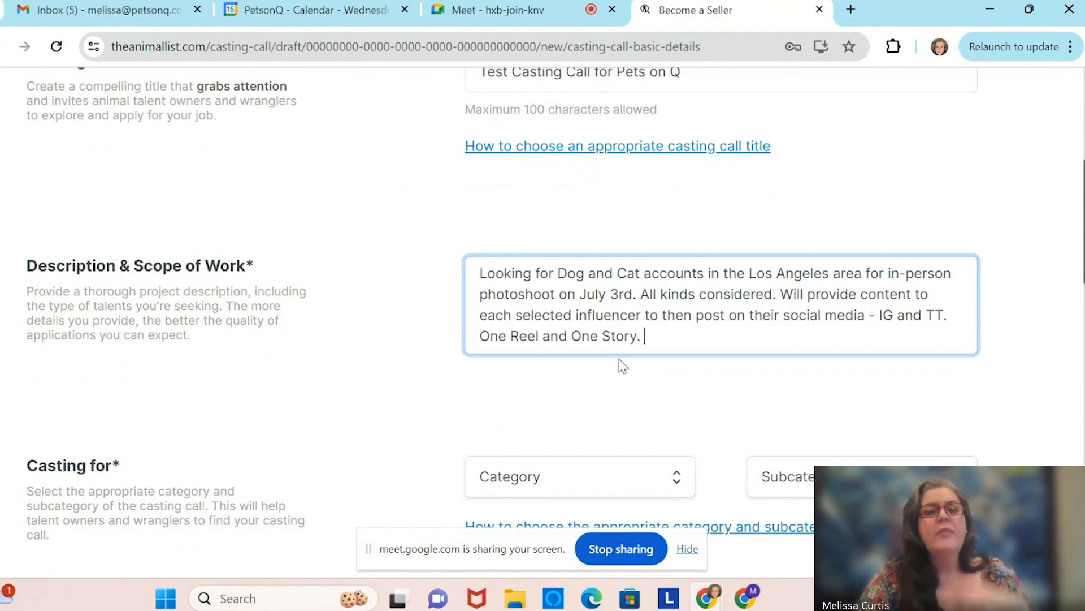
{"action": "scroll", "coordinate": [622, 365], "scroll_direction": "down", "scroll_amount": 2}
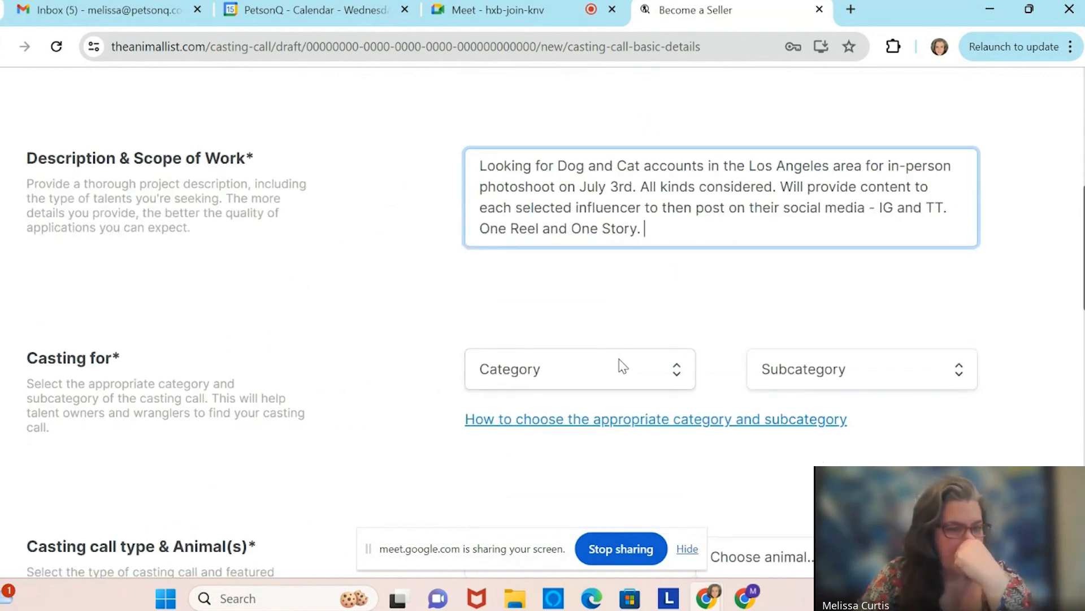
Check the Category options without choosing one, then open the category and subcategory guide.
{"action": "scroll", "coordinate": [623, 344], "scroll_direction": "down", "scroll_amount": 2}
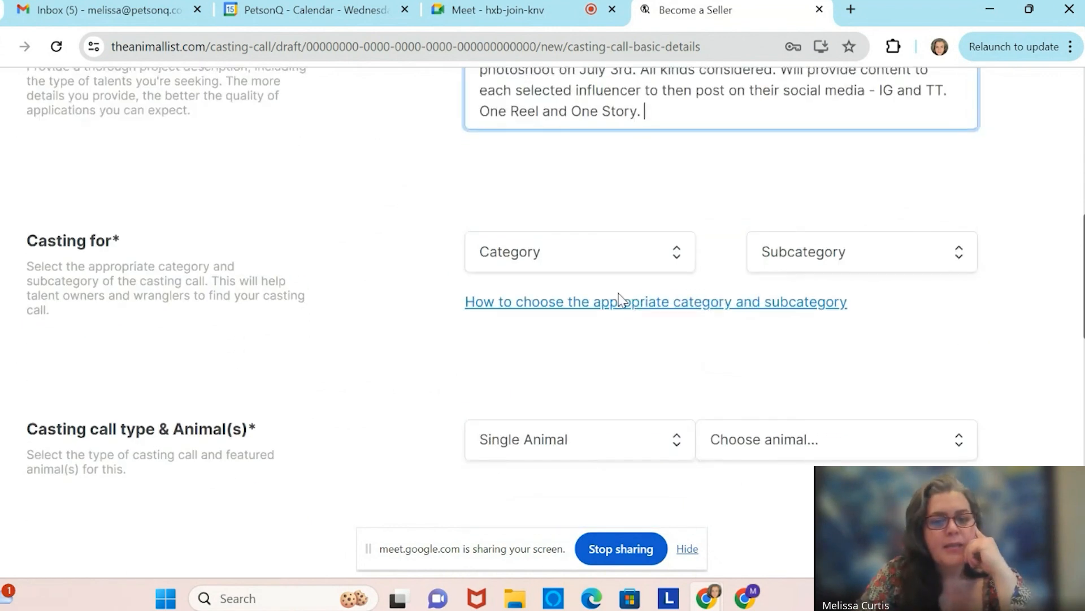
{"action": "left_click", "coordinate": [678, 257]}
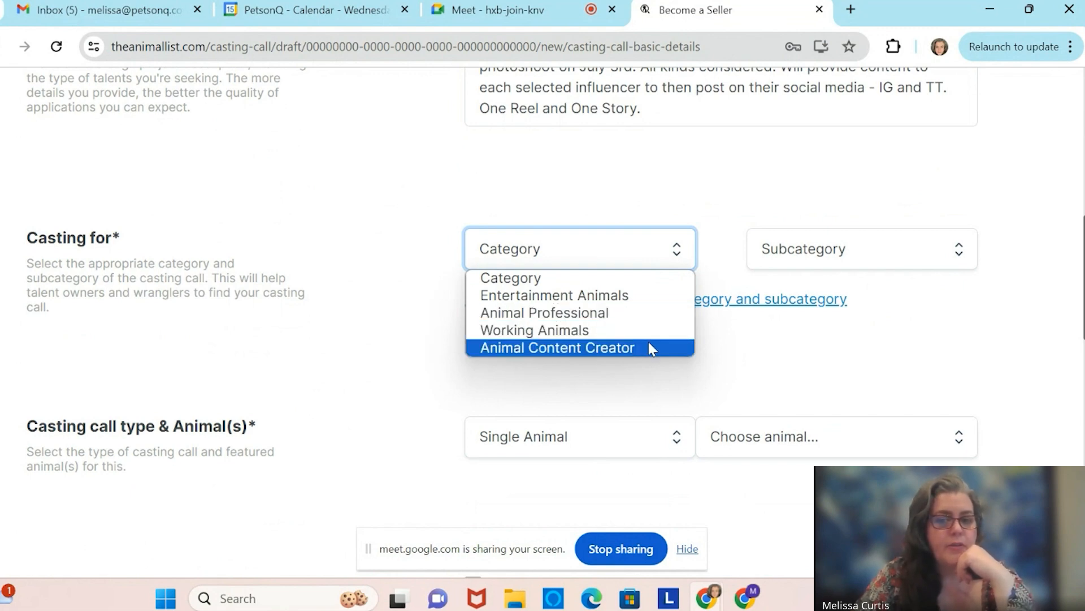
{"action": "left_click", "coordinate": [752, 320]}
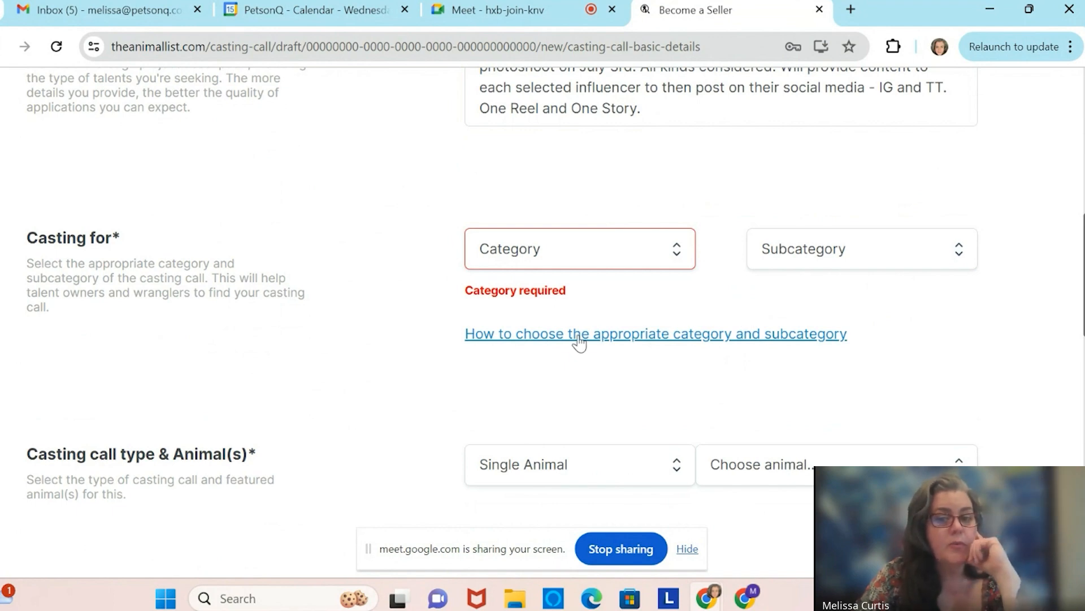
{"action": "left_click", "coordinate": [579, 335]}
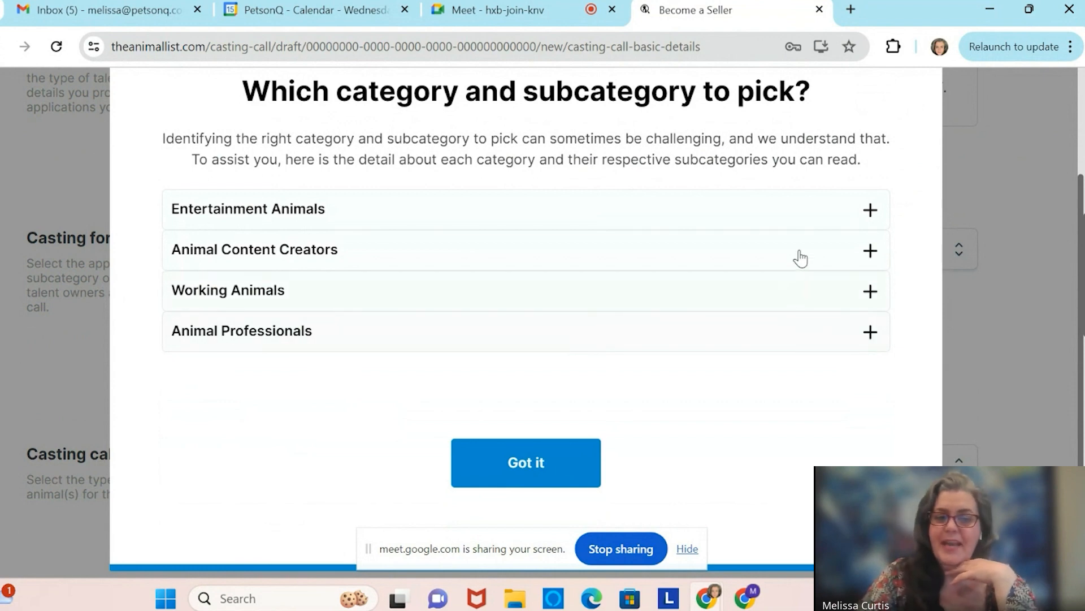
Read the Entertainment Animals and Animal Professionals explanations, then dismiss the guide with Got it.
{"action": "left_click", "coordinate": [870, 211]}
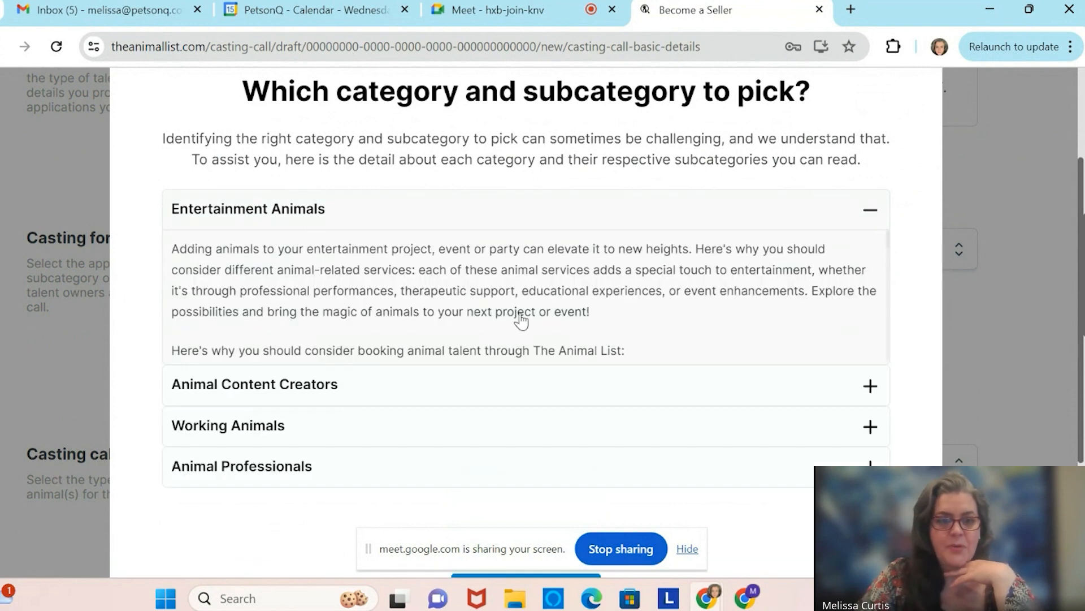
{"action": "scroll", "coordinate": [650, 295], "scroll_direction": "down", "scroll_amount": 4}
{"action": "scroll", "coordinate": [650, 294], "scroll_direction": "down", "scroll_amount": 10}
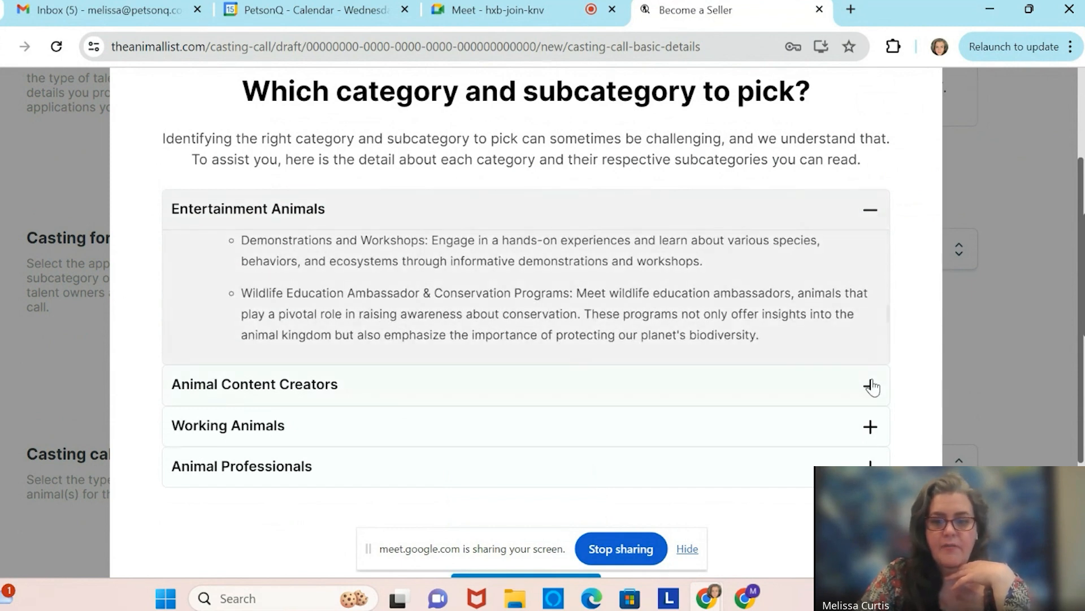
{"action": "left_click", "coordinate": [871, 463]}
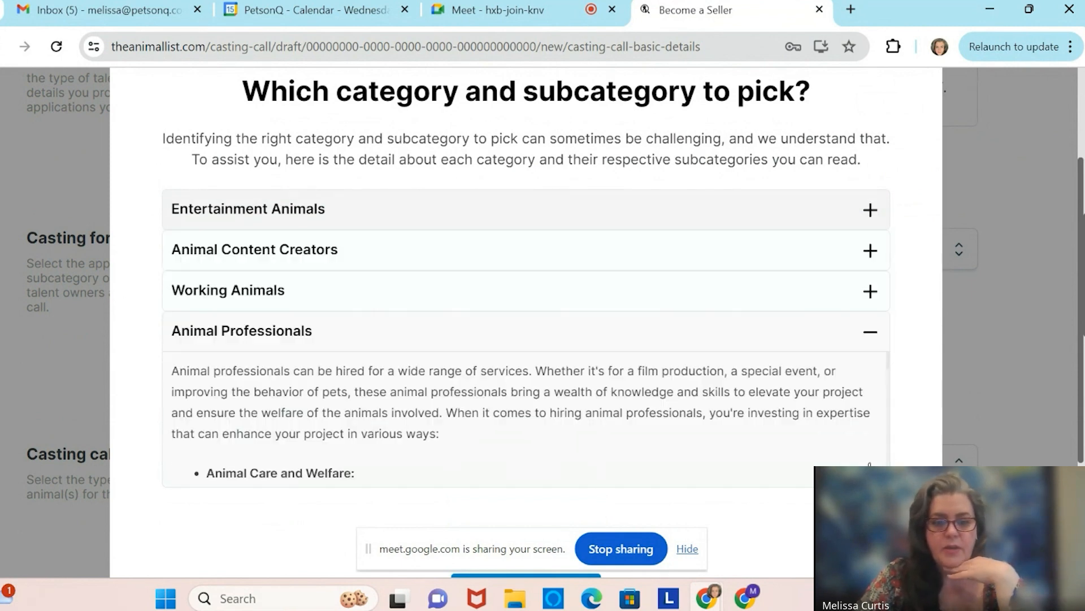
{"action": "scroll", "coordinate": [684, 410], "scroll_direction": "down", "scroll_amount": 1}
{"action": "scroll", "coordinate": [684, 390], "scroll_direction": "up", "scroll_amount": 1}
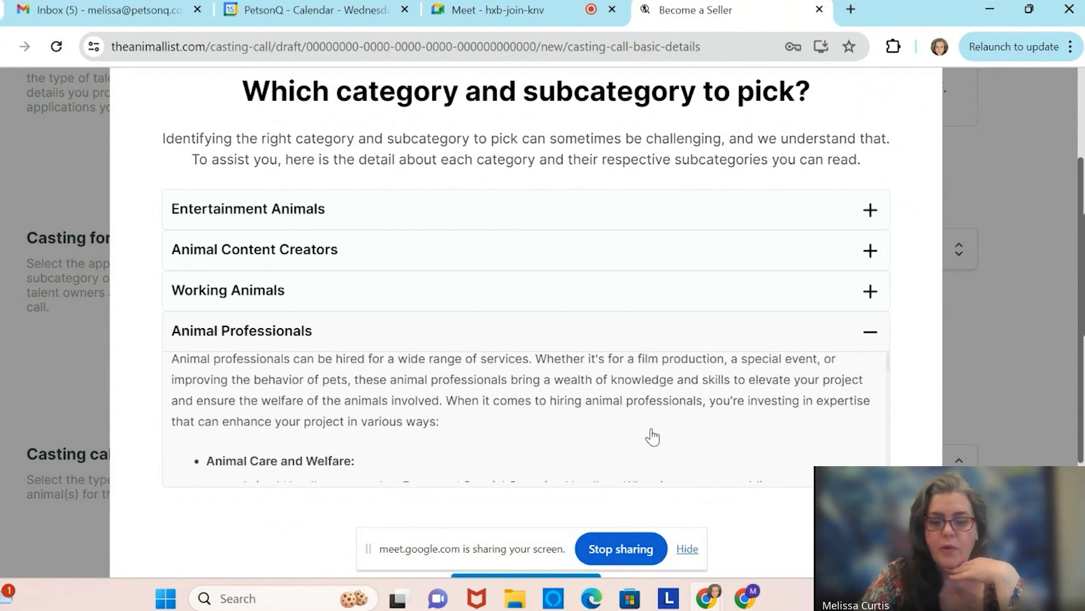
{"action": "scroll", "coordinate": [739, 492], "scroll_direction": "down", "scroll_amount": 3}
{"action": "left_click", "coordinate": [599, 399]}
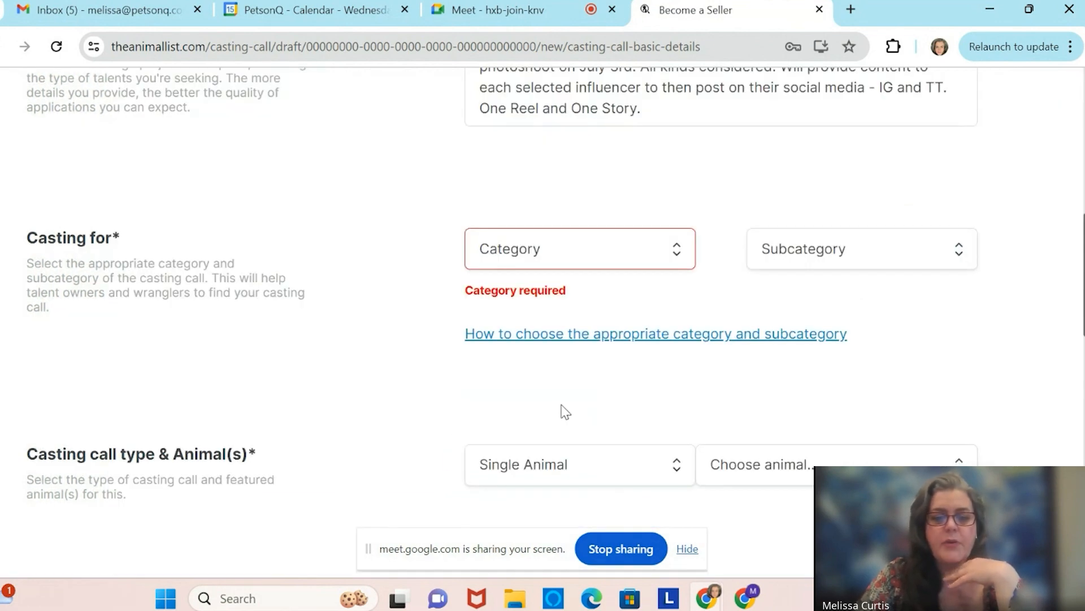
Choose Animal Content Creator as the category and Pet Comedy & Trends as the subcategory.
{"action": "left_click", "coordinate": [676, 259]}
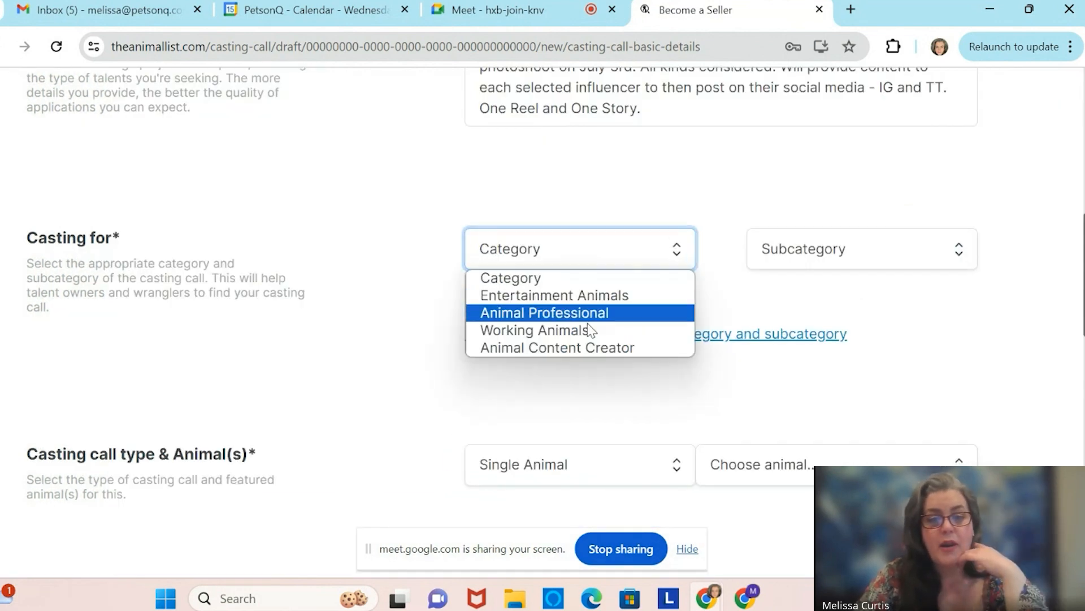
{"action": "left_click", "coordinate": [581, 350]}
{"action": "left_click", "coordinate": [886, 262]}
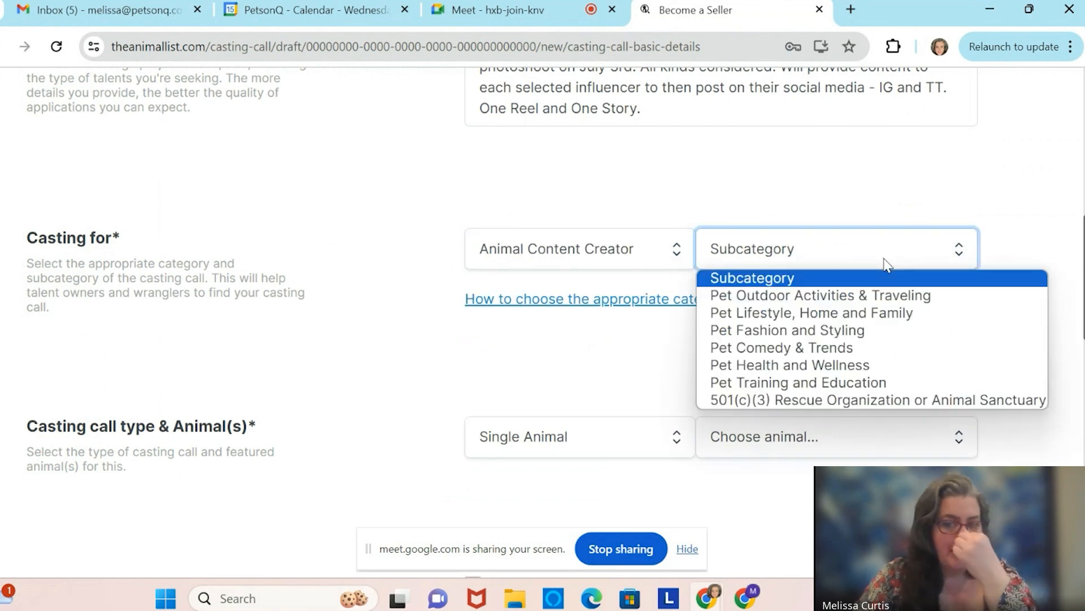
{"action": "left_click", "coordinate": [824, 348]}
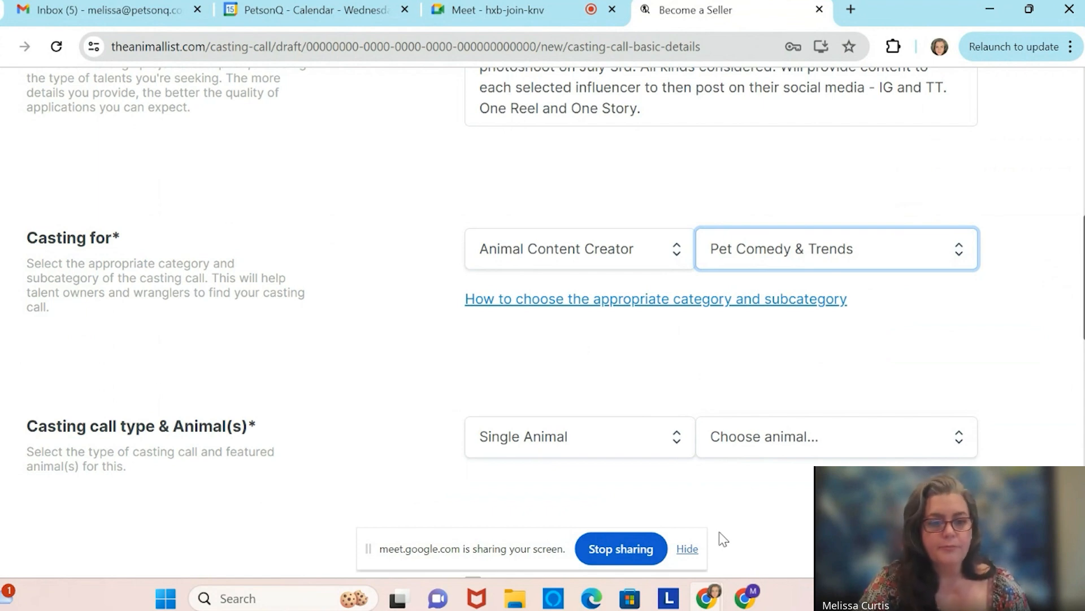
{"action": "scroll", "coordinate": [665, 369], "scroll_direction": "down", "scroll_amount": 3}
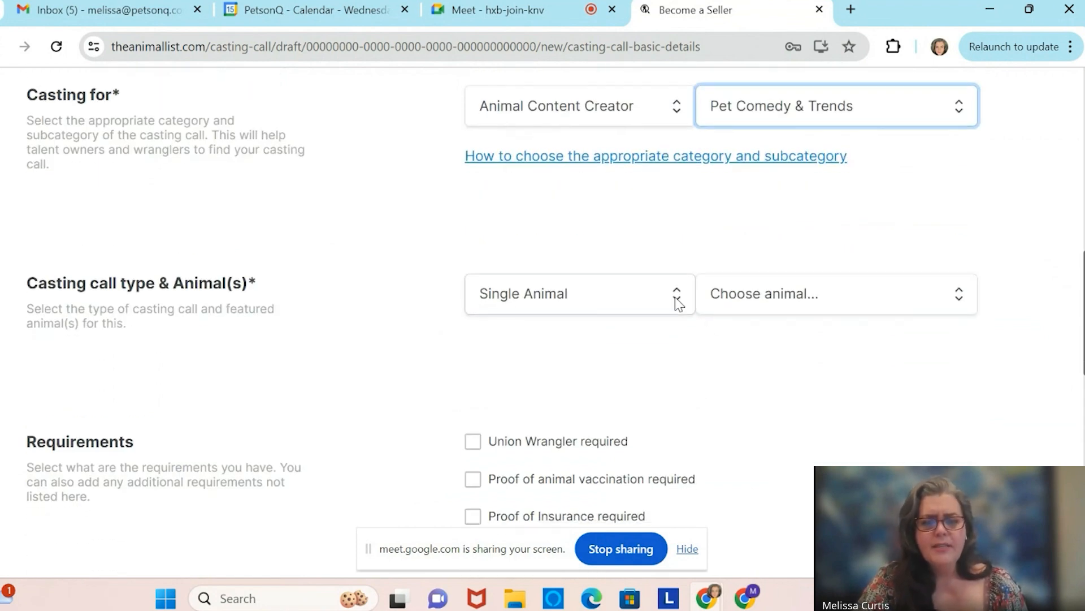
Make it a Multiple Animal casting call featuring Dog and Cat.
{"action": "left_click", "coordinate": [677, 299]}
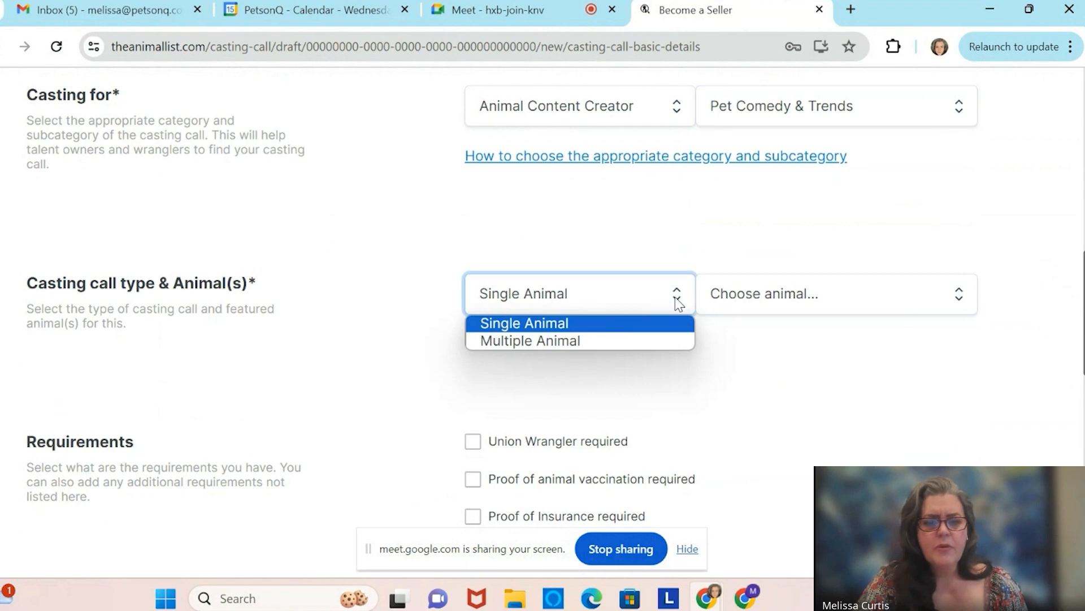
{"action": "left_click", "coordinate": [632, 341]}
{"action": "left_click", "coordinate": [792, 298]}
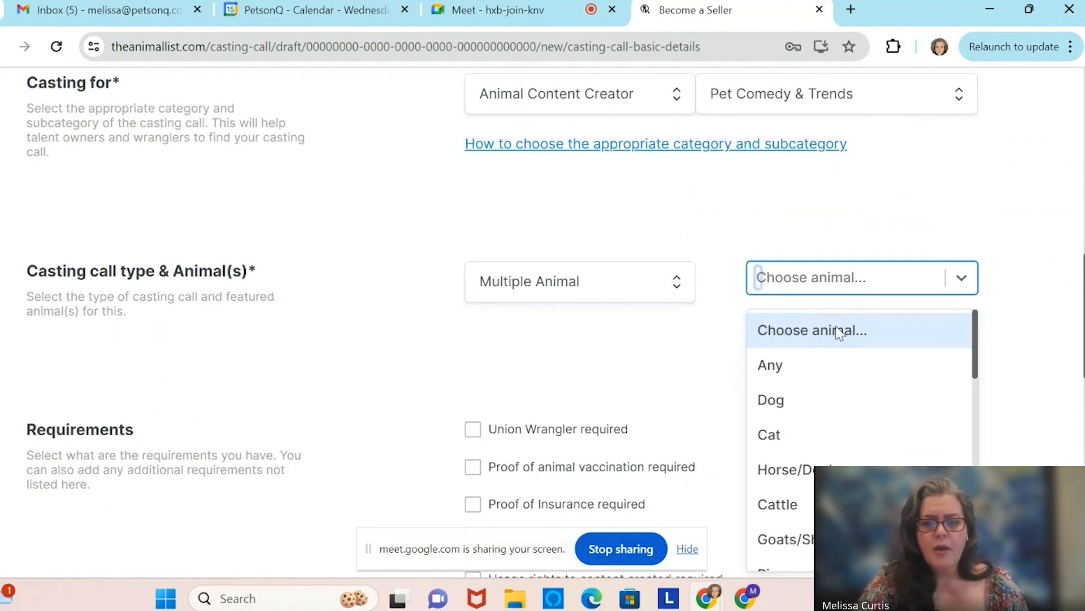
{"action": "scroll", "coordinate": [840, 332], "scroll_direction": "down", "scroll_amount": 2}
{"action": "scroll", "coordinate": [838, 333], "scroll_direction": "up", "scroll_amount": 2}
{"action": "left_click", "coordinate": [823, 349]}
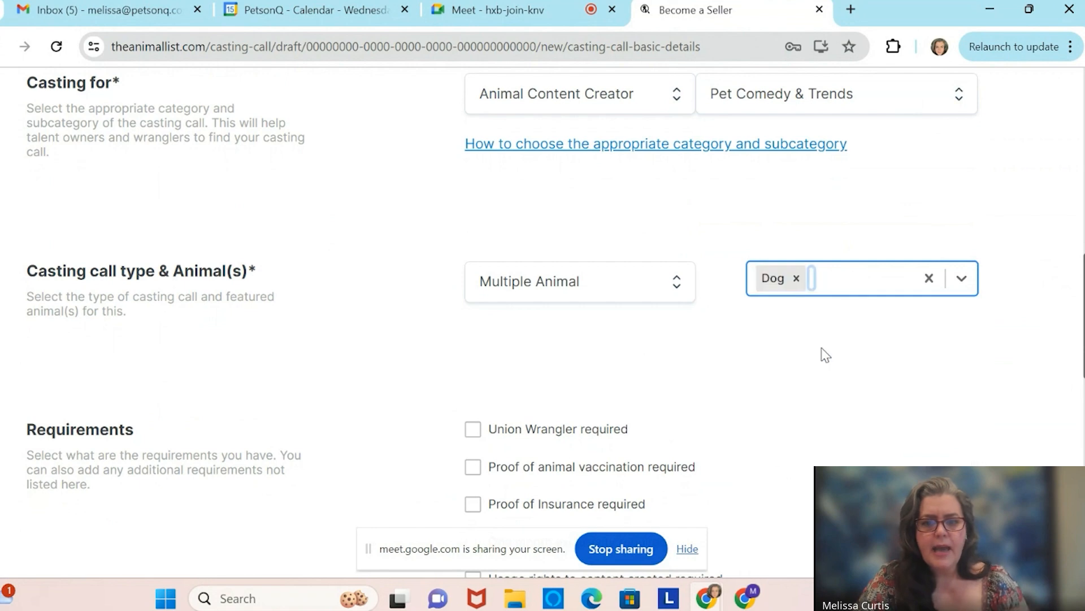
{"action": "left_click", "coordinate": [856, 280]}
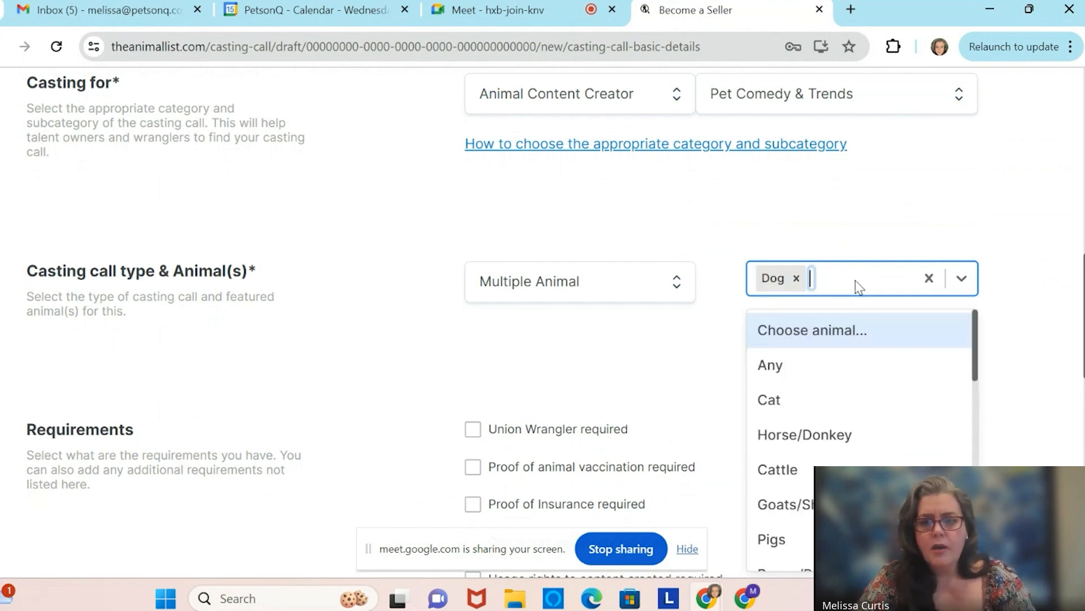
{"action": "left_click", "coordinate": [835, 400]}
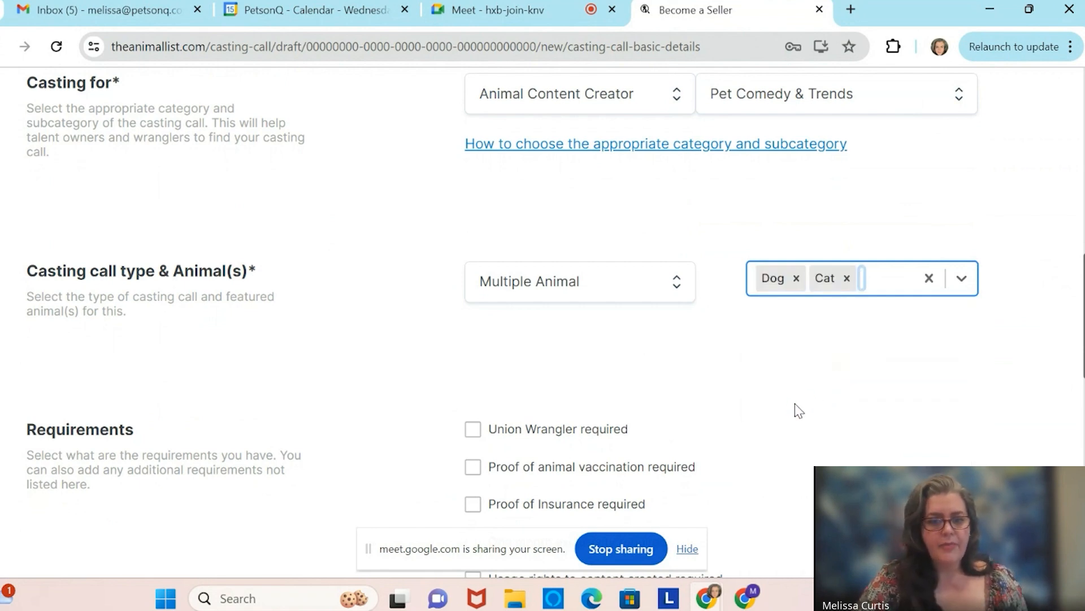
{"action": "scroll", "coordinate": [795, 410], "scroll_direction": "down", "scroll_amount": 1}
{"action": "scroll", "coordinate": [794, 404], "scroll_direction": "down", "scroll_amount": 2}
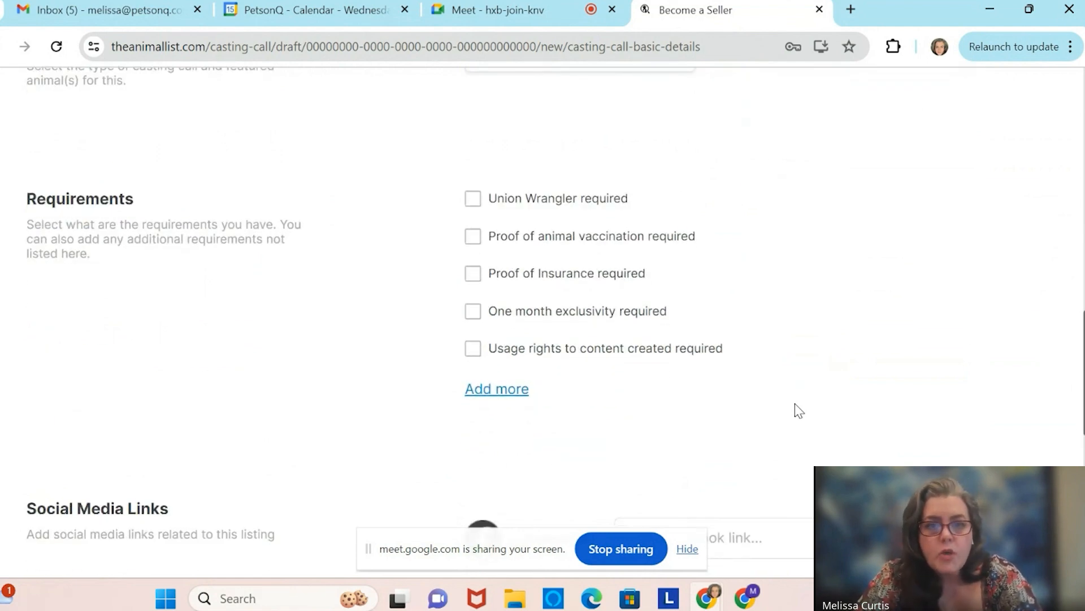
Tick 'One month exclusivity required' under Requirements.
{"action": "scroll", "coordinate": [795, 403], "scroll_direction": "up", "scroll_amount": 2}
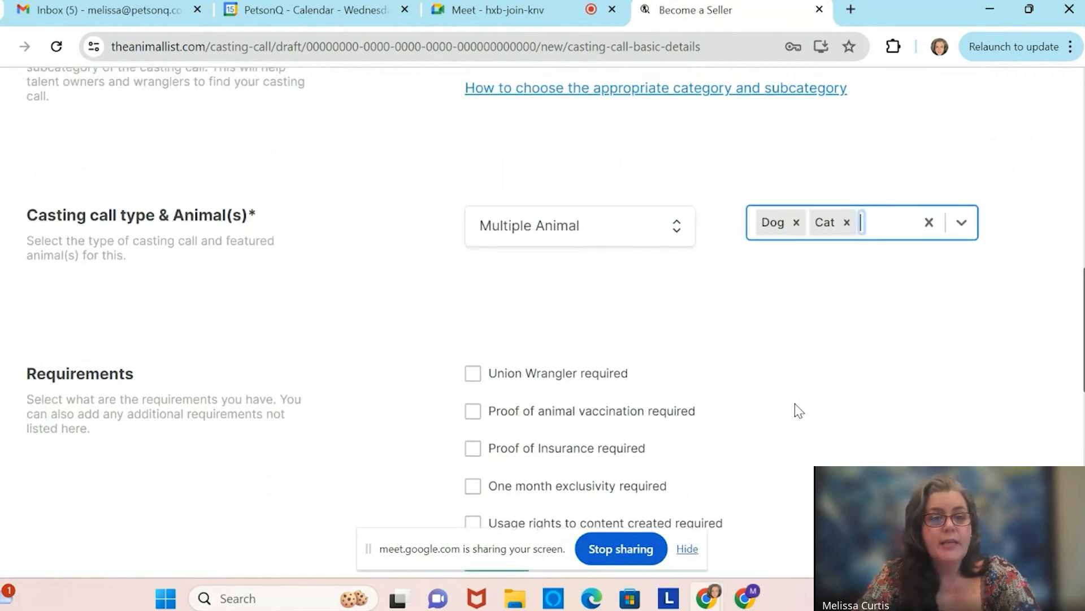
{"action": "scroll", "coordinate": [795, 402], "scroll_direction": "down", "scroll_amount": 2}
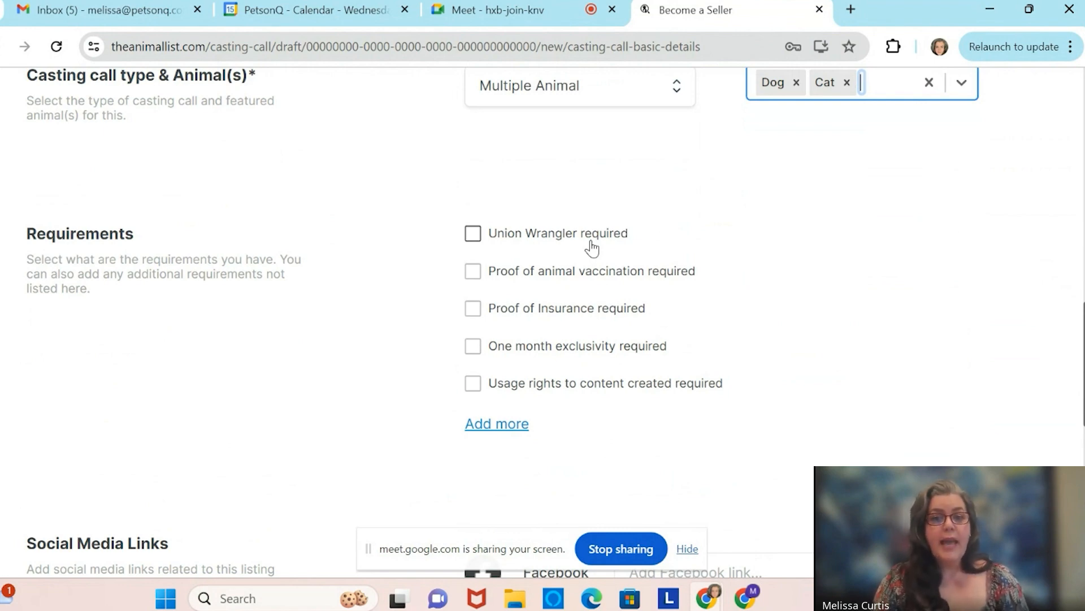
{"action": "left_click", "coordinate": [473, 348]}
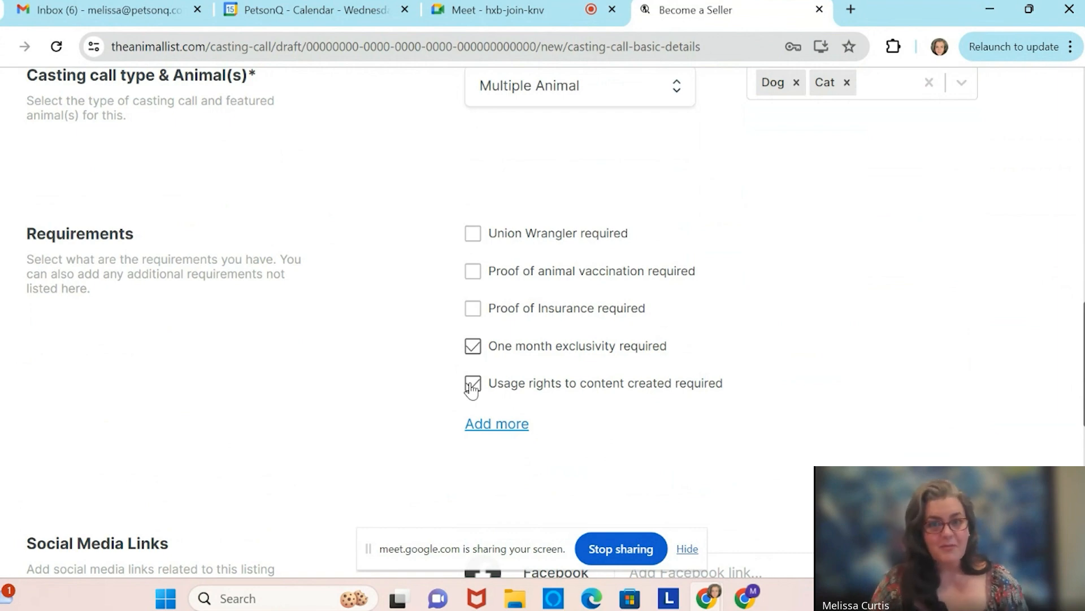
{"action": "scroll", "coordinate": [802, 331], "scroll_direction": "down", "scroll_amount": 2}
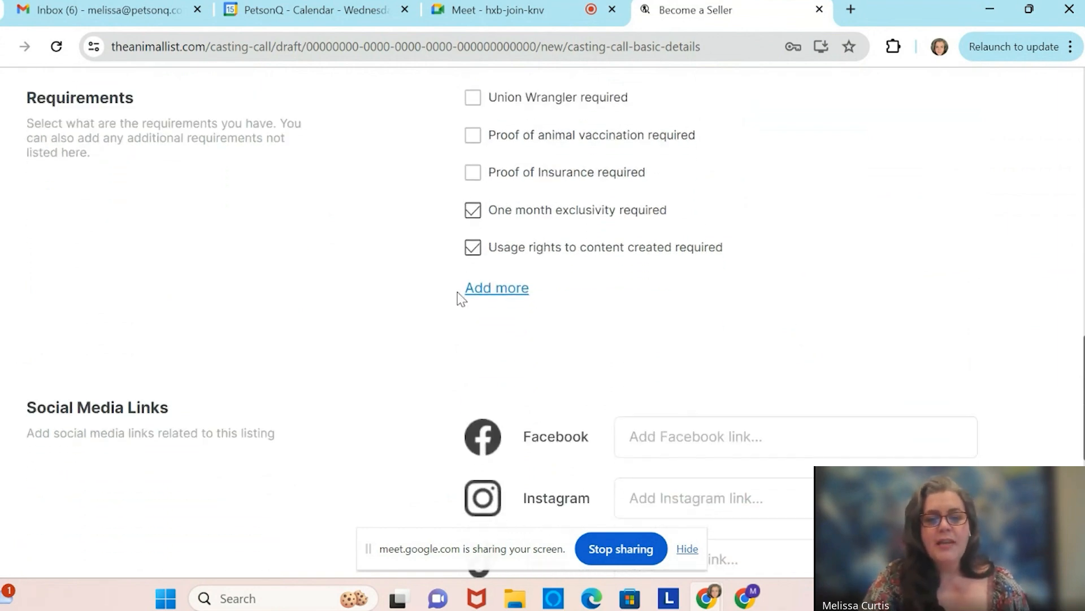
{"action": "scroll", "coordinate": [286, 331], "scroll_direction": "down", "scroll_amount": 1}
{"action": "scroll", "coordinate": [285, 331], "scroll_direction": "down", "scroll_amount": 2}
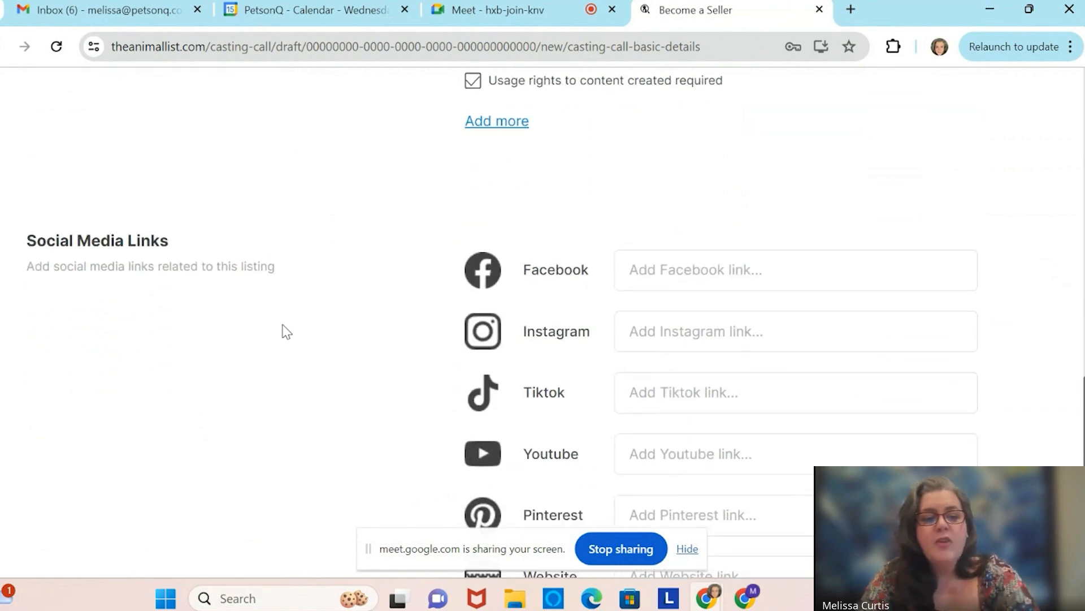
{"action": "scroll", "coordinate": [286, 331], "scroll_direction": "down", "scroll_amount": 1}
{"action": "scroll", "coordinate": [286, 331], "scroll_direction": "up", "scroll_amount": 3}
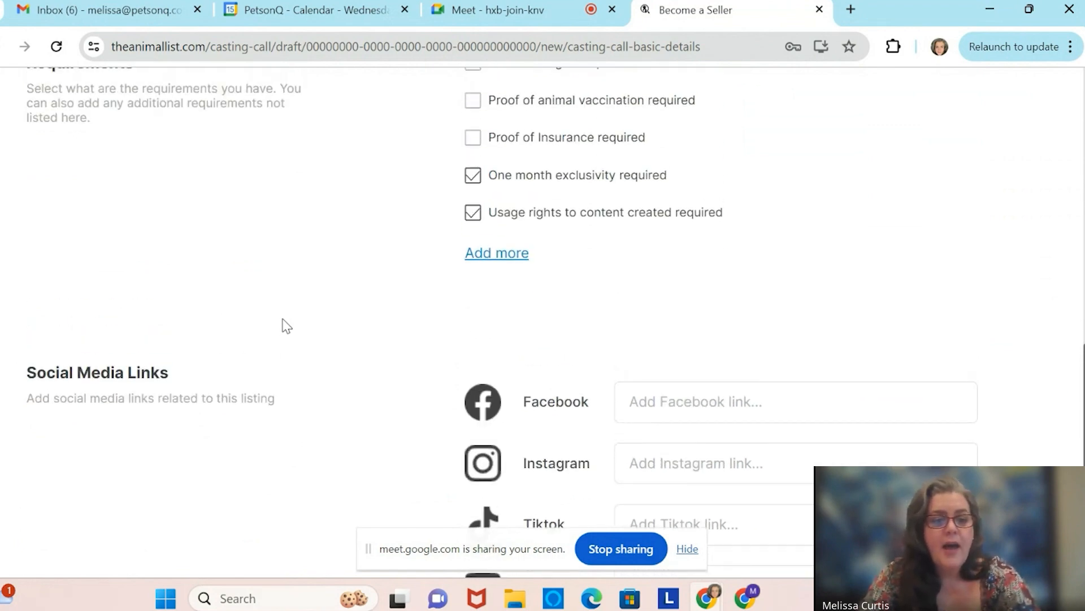
{"action": "scroll", "coordinate": [284, 325], "scroll_direction": "down", "scroll_amount": 4}
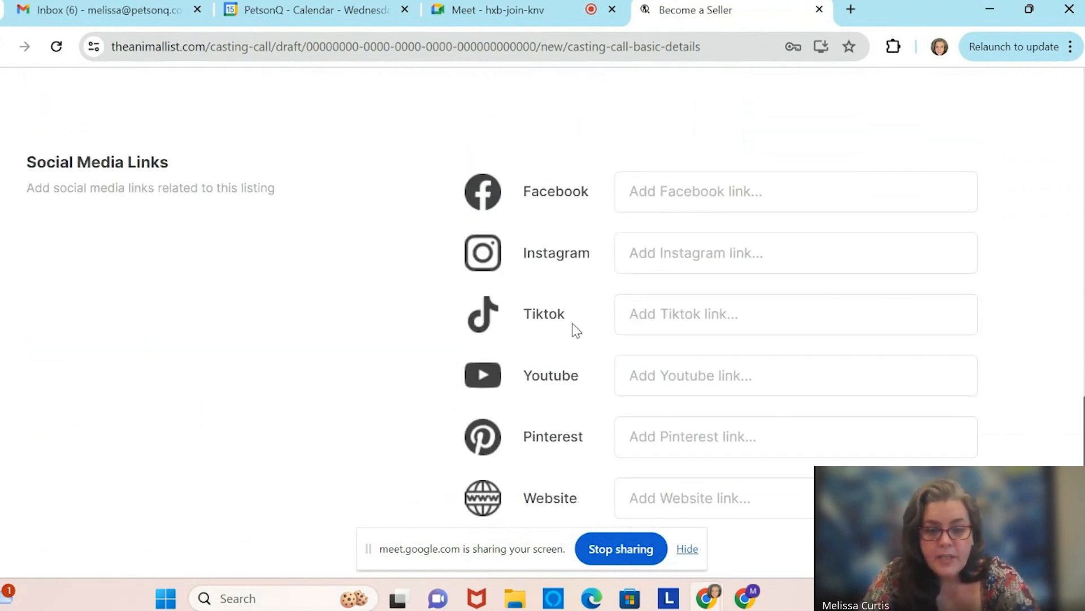
{"action": "scroll", "coordinate": [525, 409], "scroll_direction": "down", "scroll_amount": 3}
{"action": "left_click", "coordinate": [716, 348]}
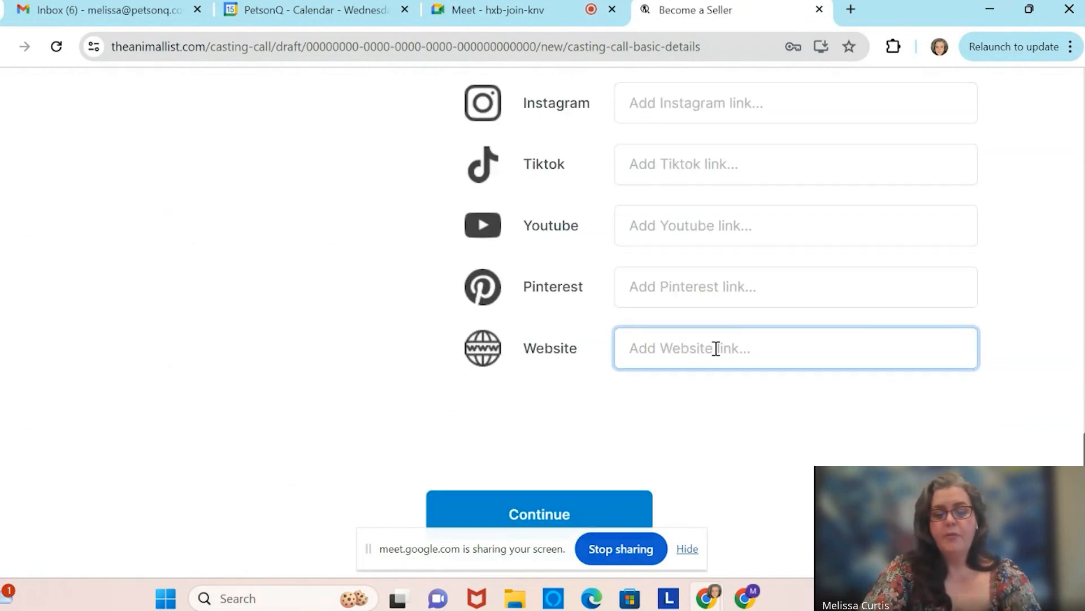
{"action": "type", "text": "www.p"}
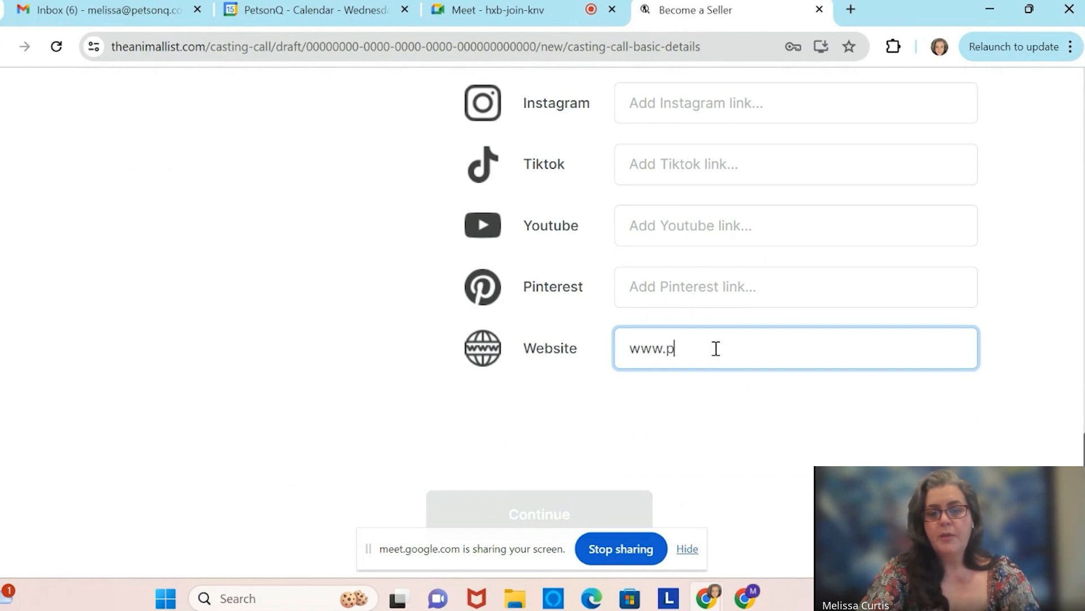
{"action": "type", "text": "etsonq.com"}
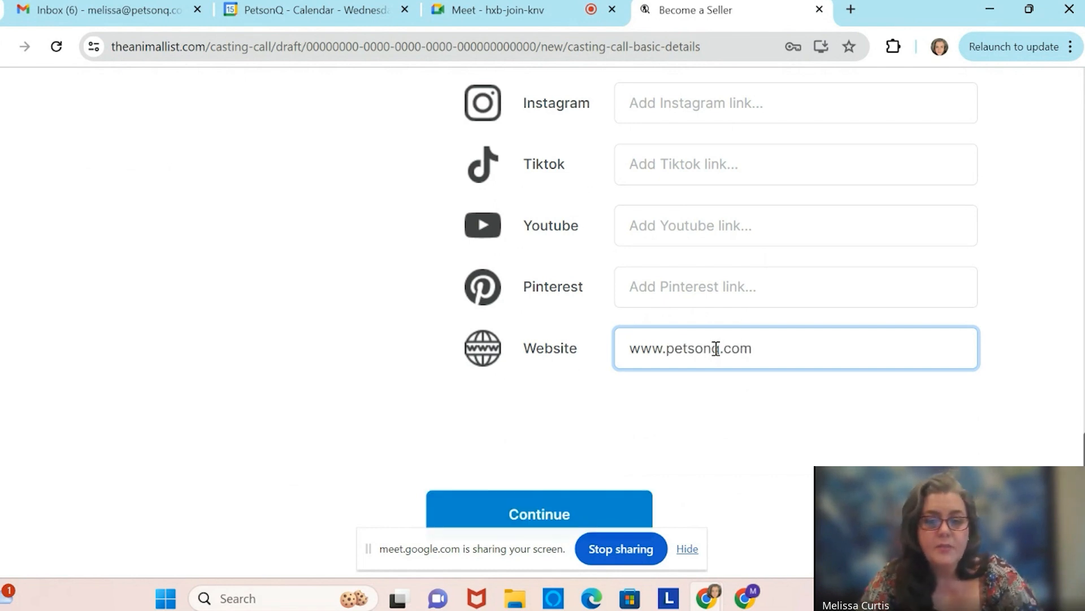
{"action": "scroll", "coordinate": [601, 395], "scroll_direction": "down", "scroll_amount": 1}
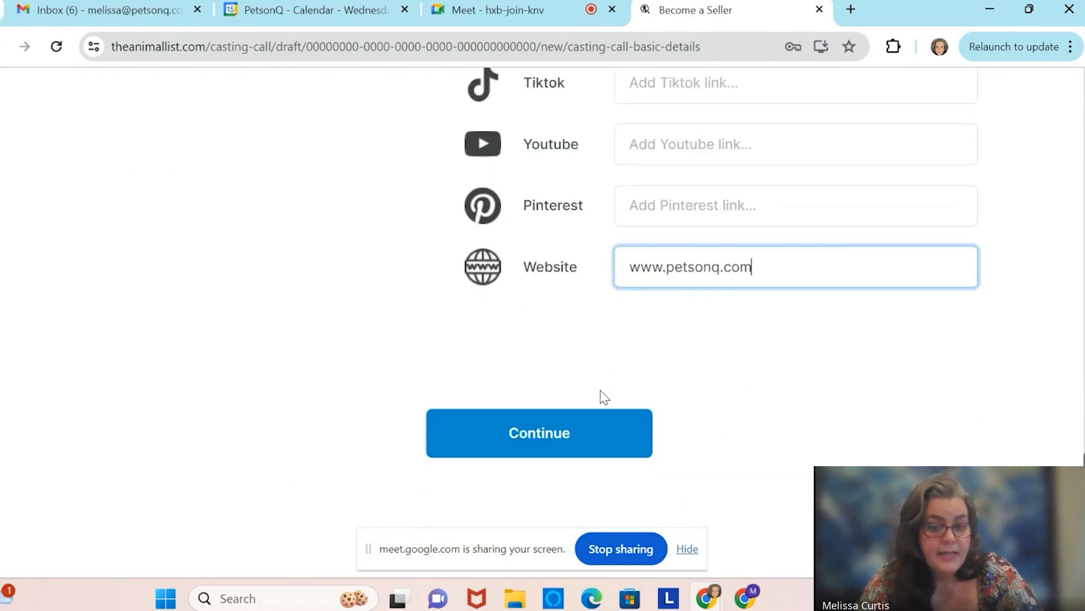
{"action": "left_click", "coordinate": [531, 444]}
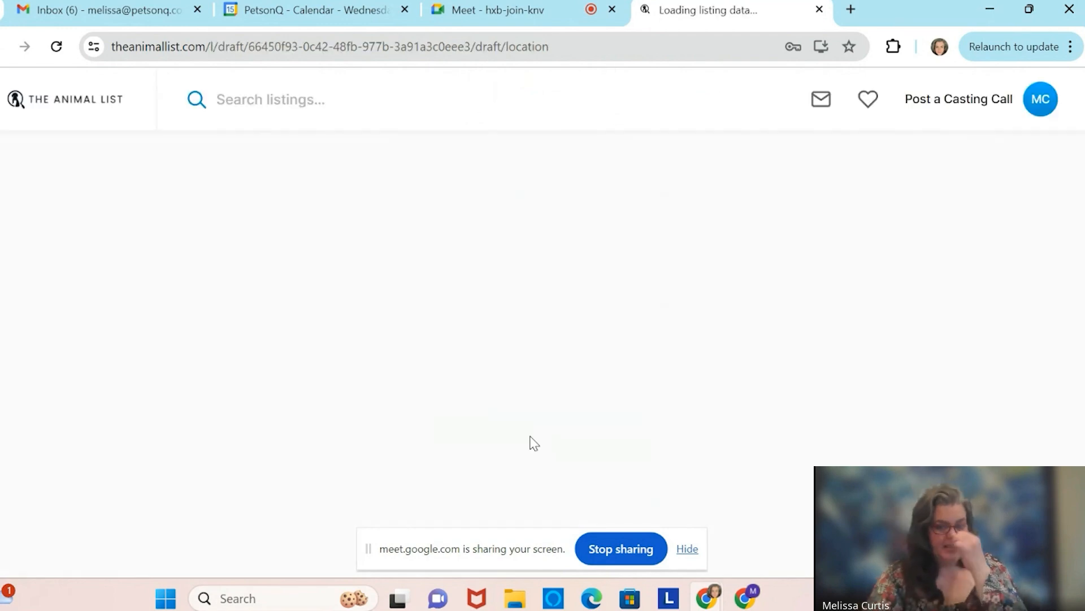
Upload the Logo file from the Desktop as the casting call's image.
{"action": "scroll", "coordinate": [530, 441], "scroll_direction": "down", "scroll_amount": 2}
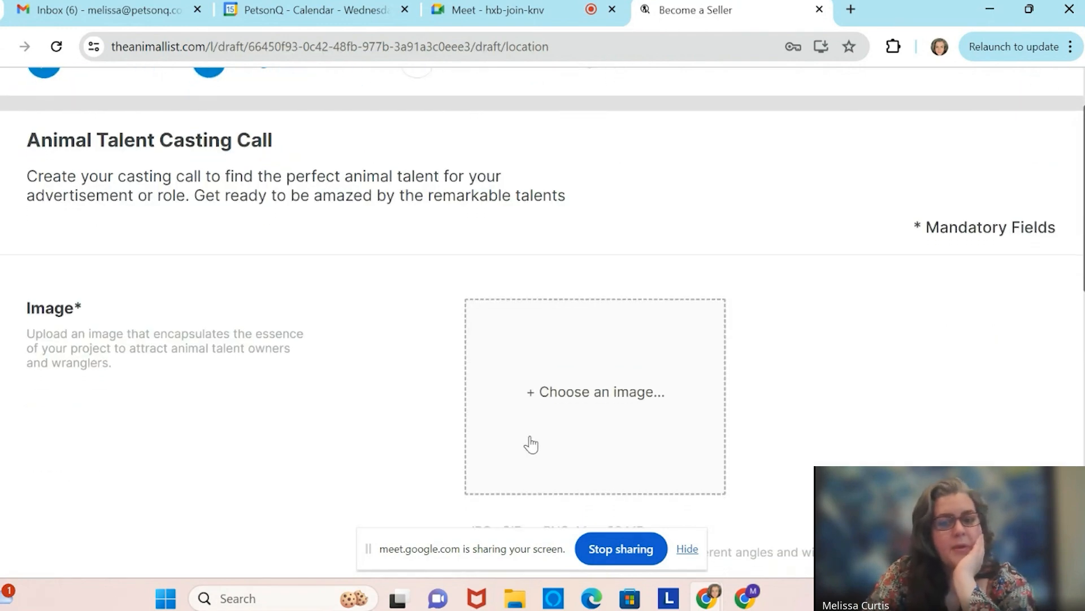
{"action": "left_click", "coordinate": [568, 368]}
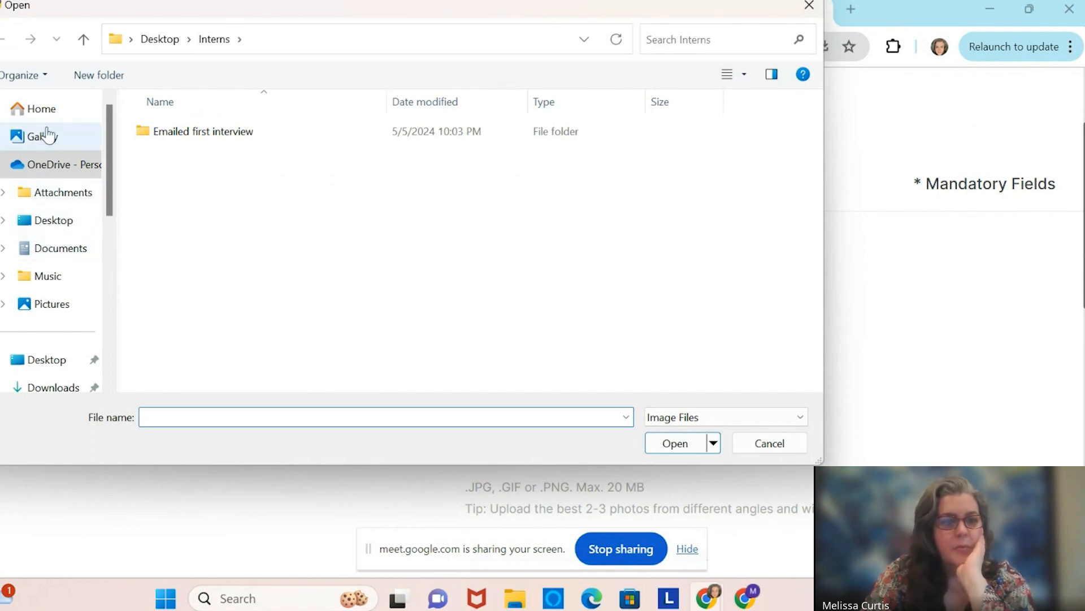
{"action": "left_click", "coordinate": [51, 360]}
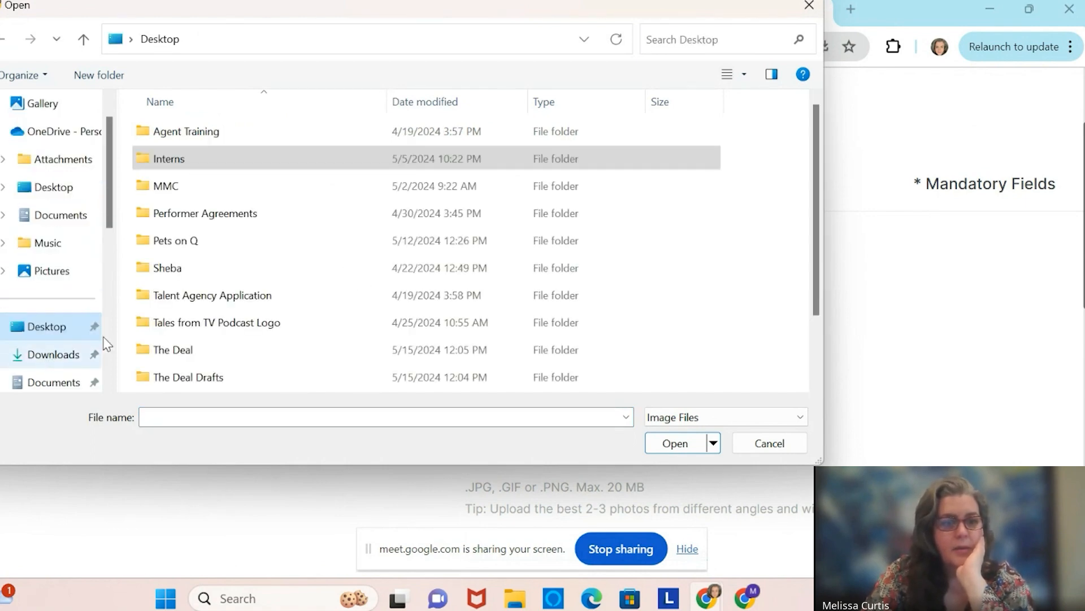
{"action": "scroll", "coordinate": [226, 271], "scroll_direction": "down", "scroll_amount": 1}
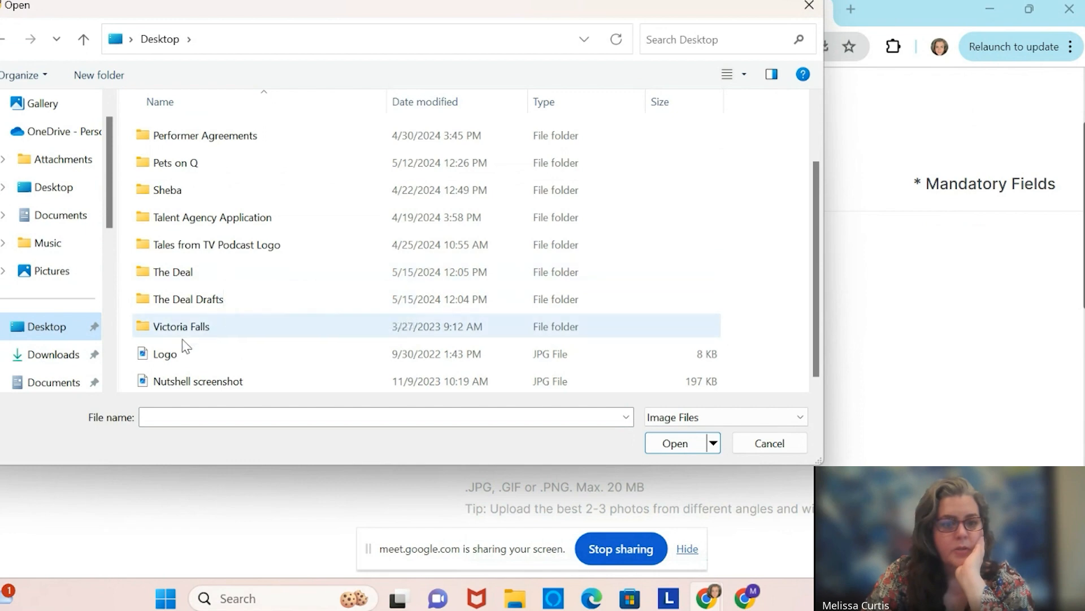
{"action": "left_click", "coordinate": [188, 357]}
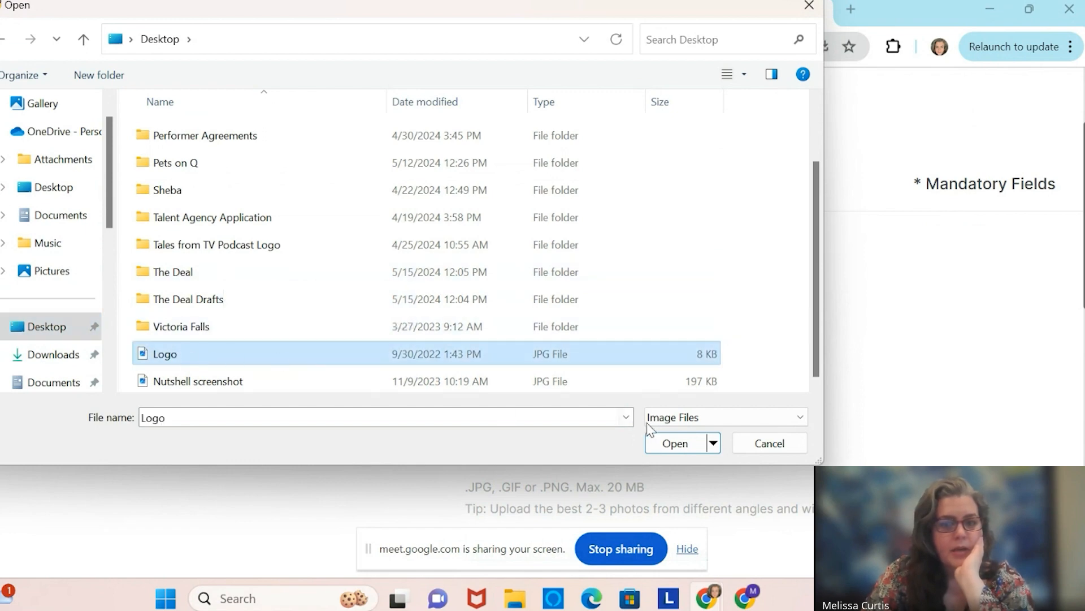
{"action": "left_click", "coordinate": [677, 444]}
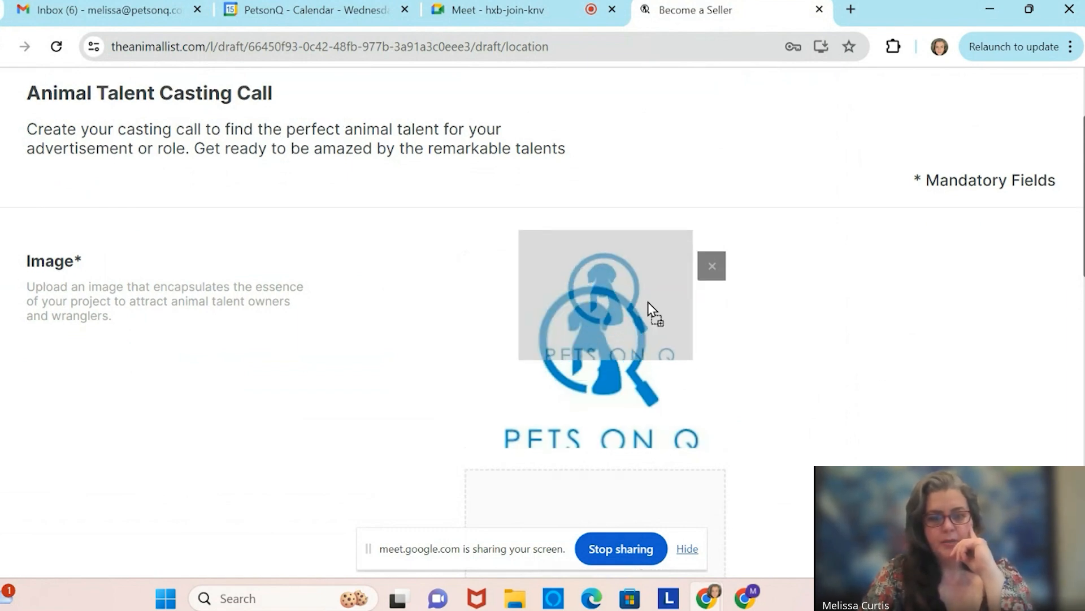
{"action": "scroll", "coordinate": [859, 400], "scroll_direction": "down", "scroll_amount": 3}
Set the location to Los Angeles, CA and continue to the timeline and budget step.
{"action": "scroll", "coordinate": [855, 399], "scroll_direction": "down", "scroll_amount": 3}
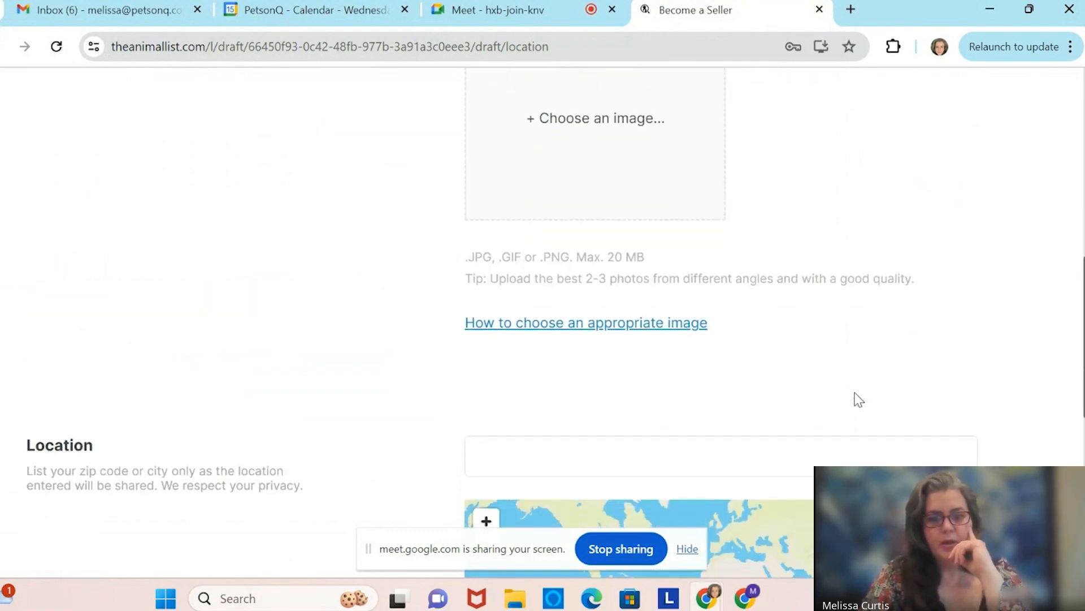
{"action": "left_click", "coordinate": [597, 406]}
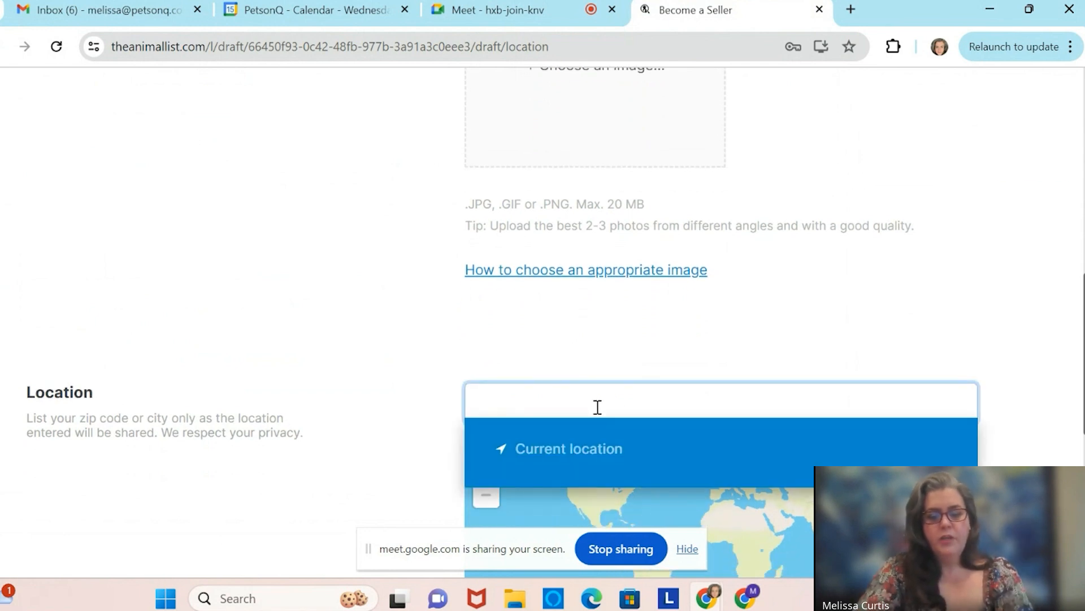
{"action": "type", "text": "Los Angeles, CA"}
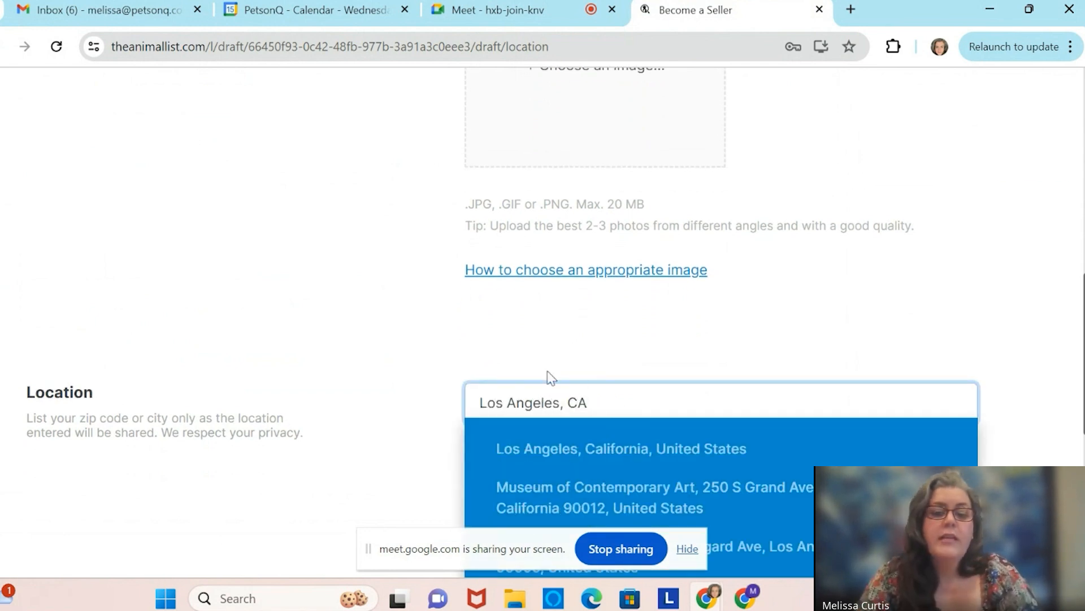
{"action": "left_click", "coordinate": [534, 322]}
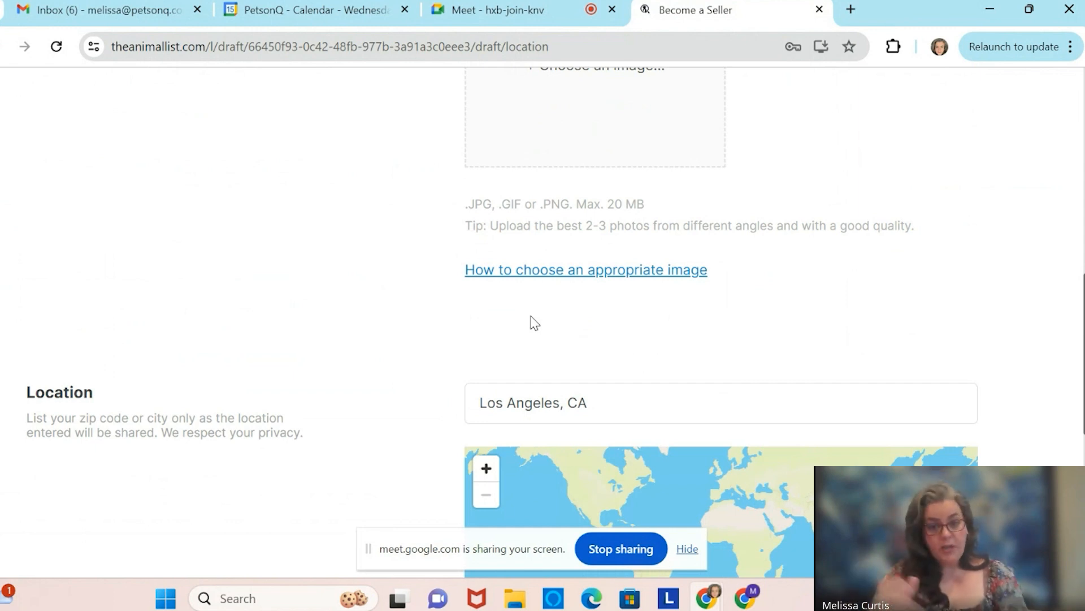
{"action": "scroll", "coordinate": [535, 322], "scroll_direction": "down", "scroll_amount": 2}
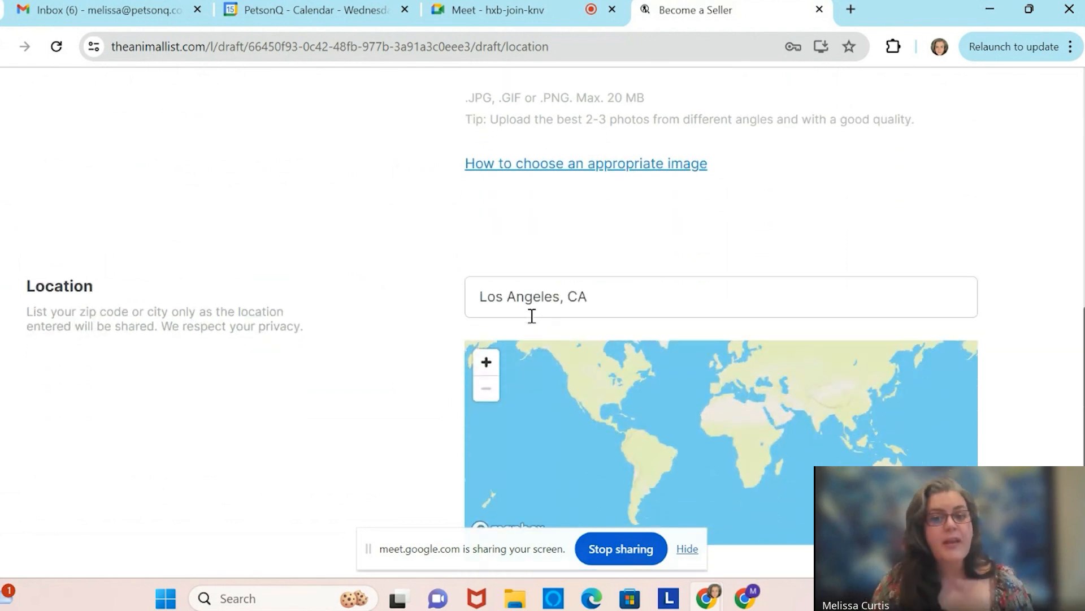
{"action": "scroll", "coordinate": [571, 220], "scroll_direction": "down", "scroll_amount": 6}
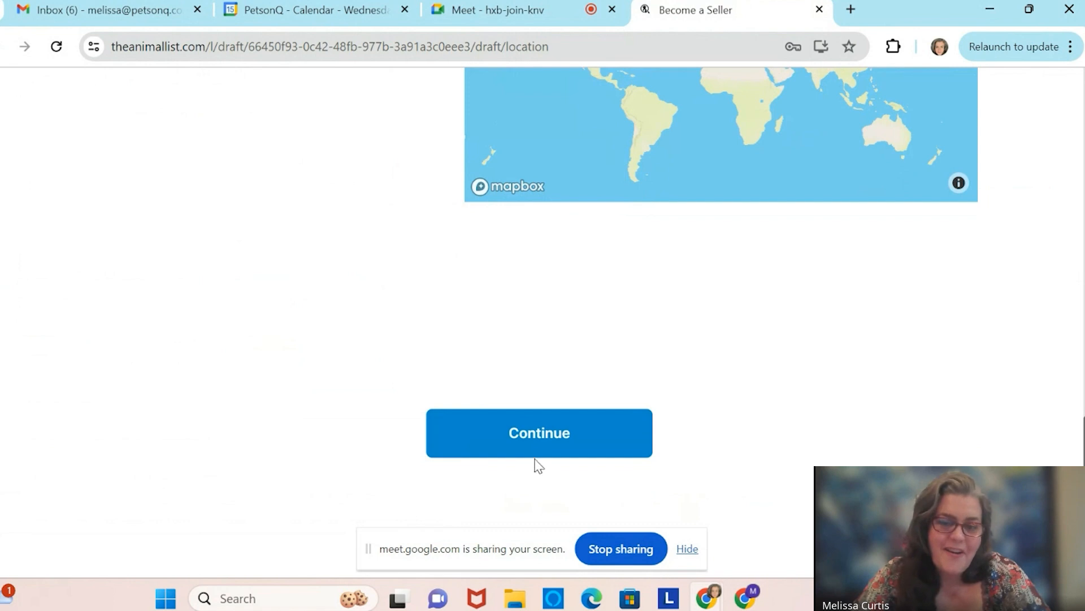
{"action": "left_click", "coordinate": [548, 434]}
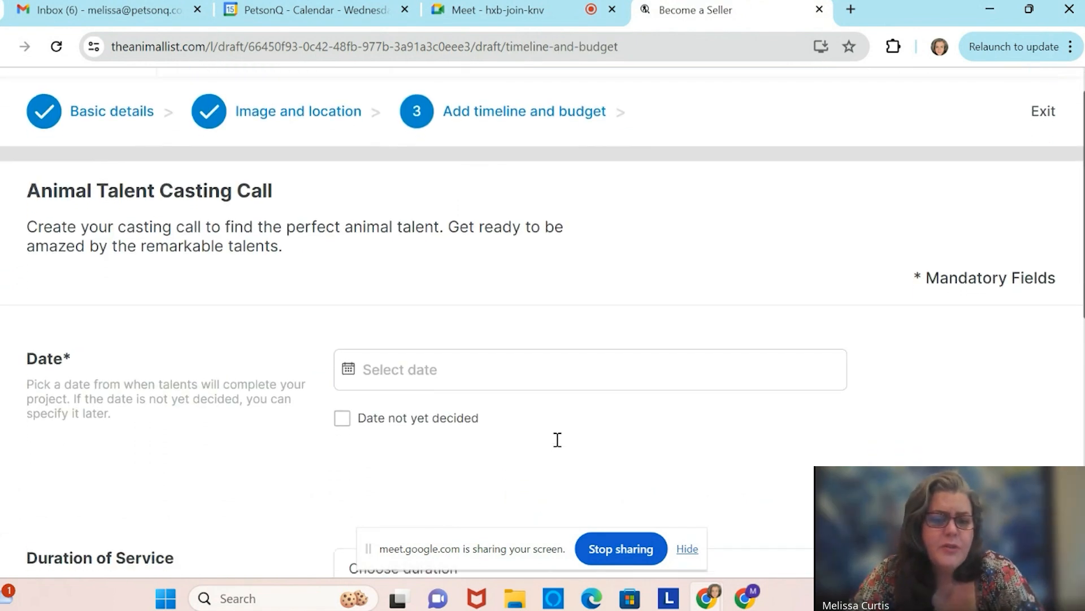
Tick 'Date not yet decided' and set the Duration of Service to 1 day.
{"action": "scroll", "coordinate": [560, 447], "scroll_direction": "down", "scroll_amount": 2}
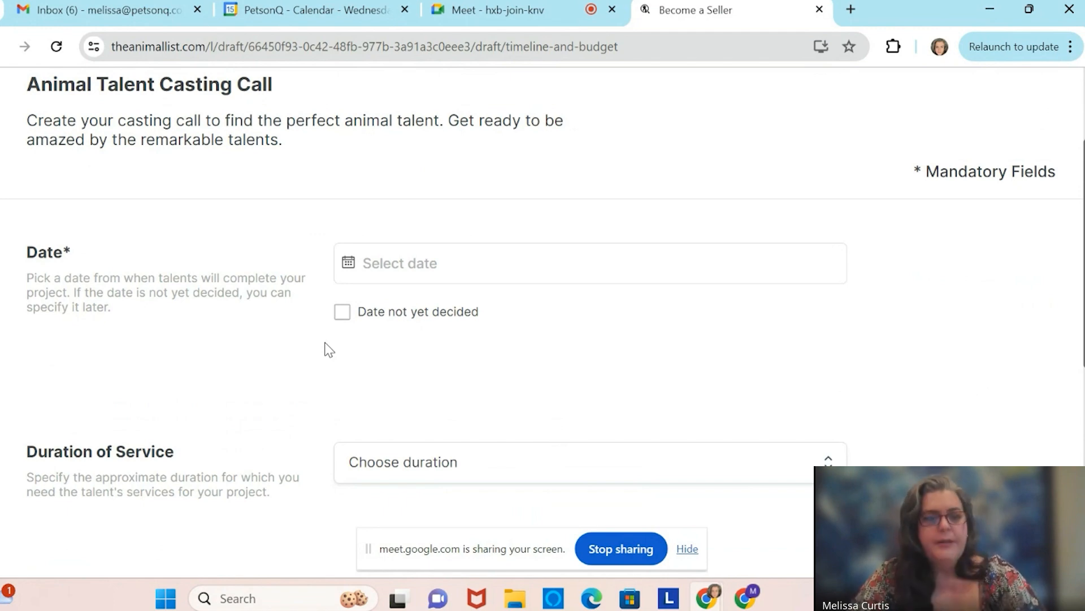
{"action": "left_click", "coordinate": [343, 314]}
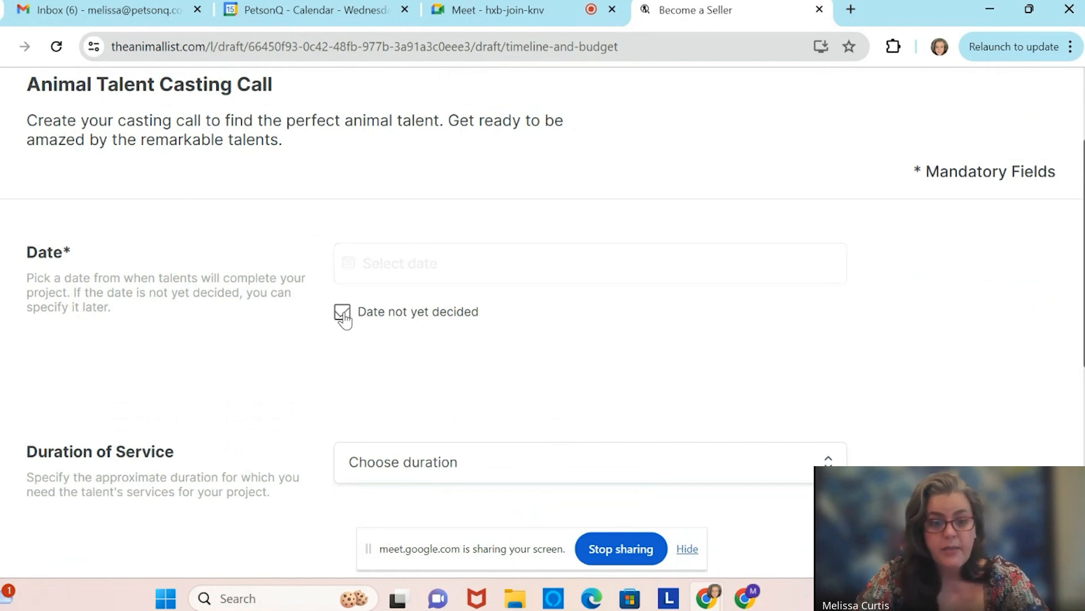
{"action": "scroll", "coordinate": [344, 319], "scroll_direction": "down", "scroll_amount": 5}
{"action": "scroll", "coordinate": [348, 319], "scroll_direction": "up", "scroll_amount": 1}
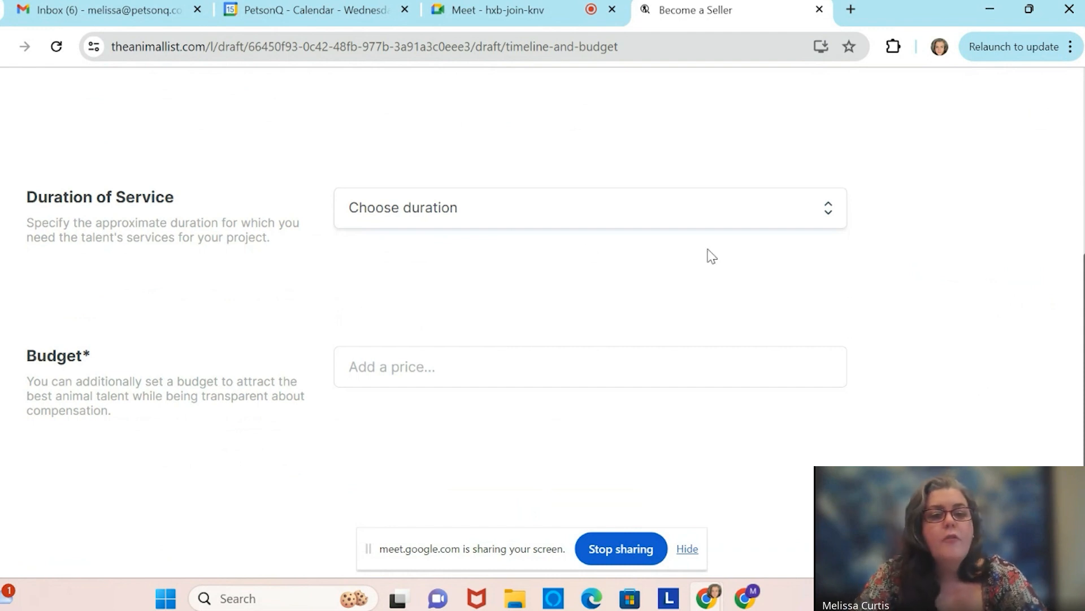
{"action": "left_click", "coordinate": [829, 218]}
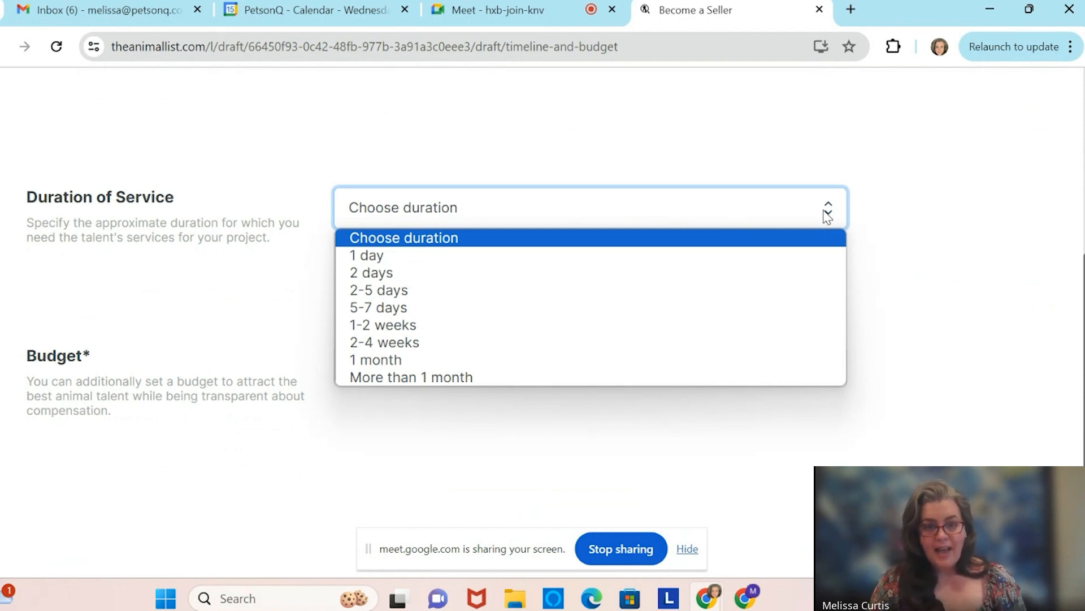
{"action": "left_click", "coordinate": [667, 254]}
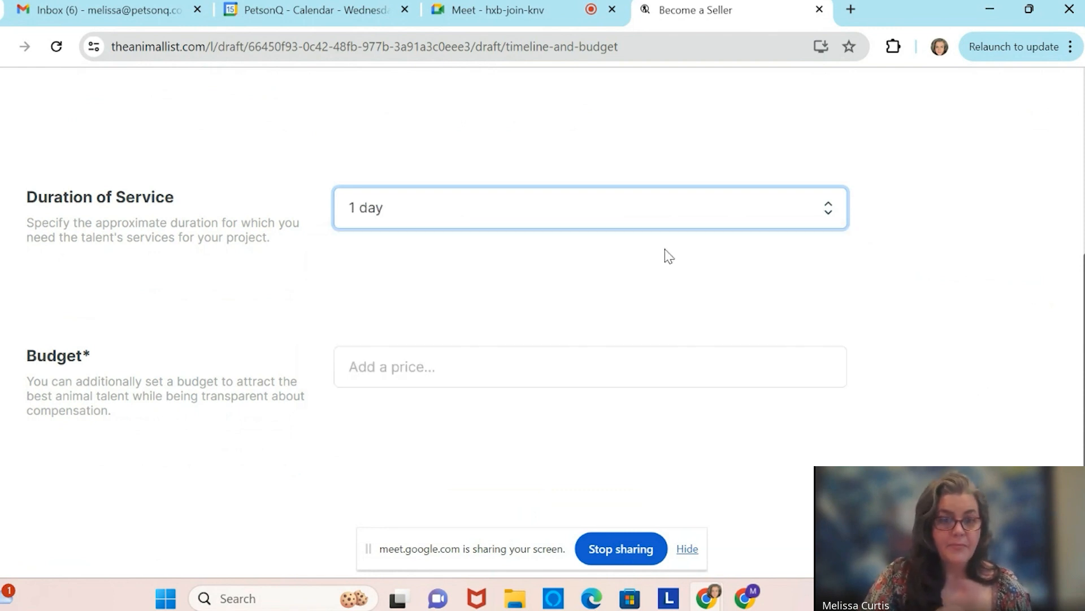
{"action": "left_click", "coordinate": [636, 214]}
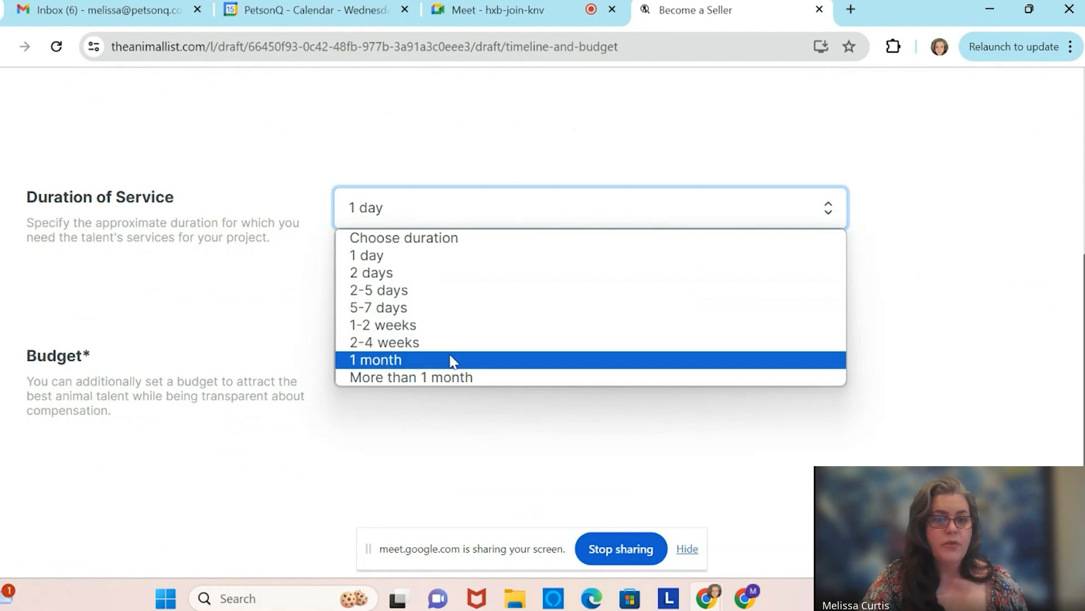
{"action": "left_click", "coordinate": [507, 255]}
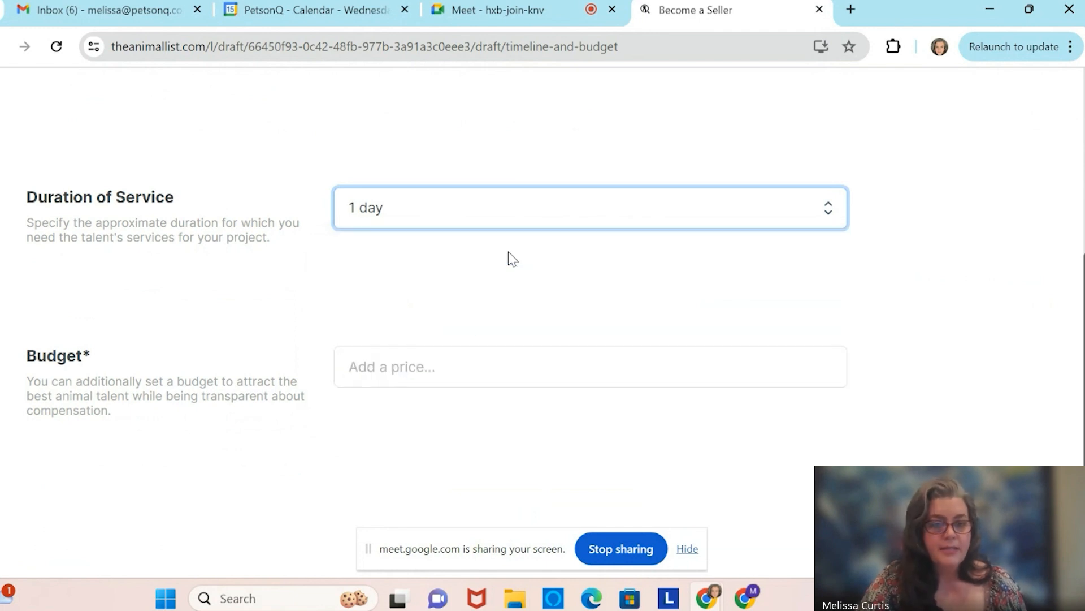
{"action": "left_click", "coordinate": [471, 365]}
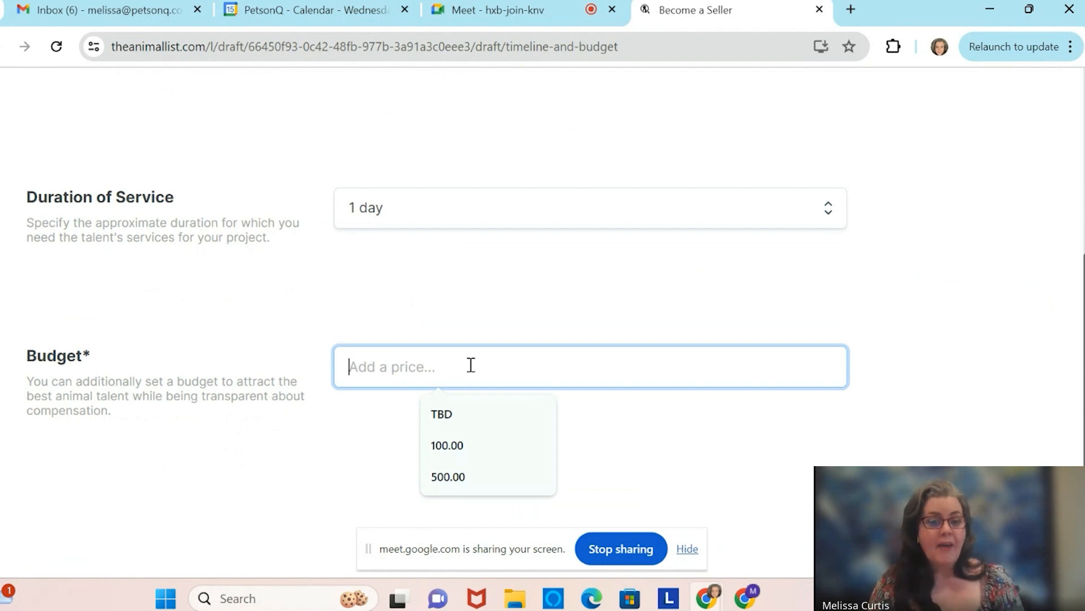
Enter a budget of 100.00 and submit the timeline and budget step.
{"action": "type", "text": "10.00"}
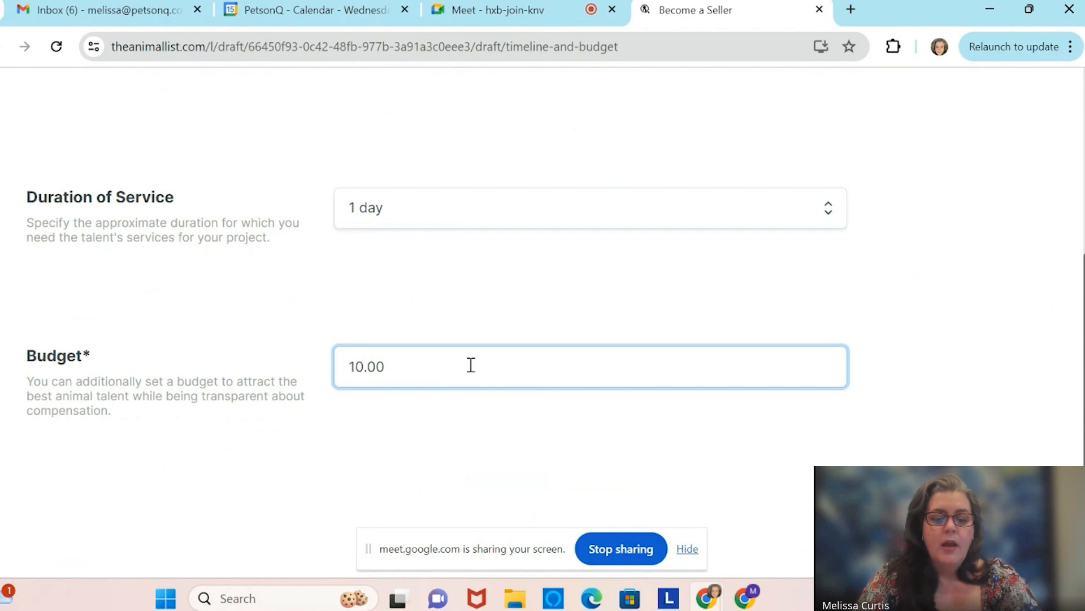
{"action": "key", "text": "BackSpace"}
{"action": "key", "text": "BackSpace"}
{"action": "key", "text": "BackSpace"}
{"action": "type", "text": "0.00"}
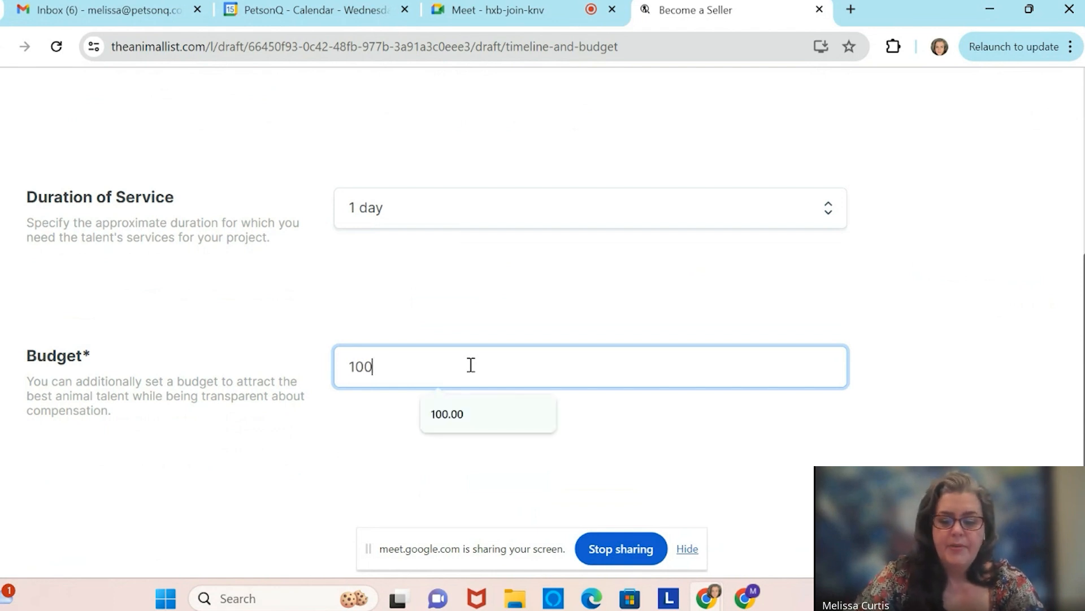
{"action": "scroll", "coordinate": [471, 365], "scroll_direction": "down", "scroll_amount": 3}
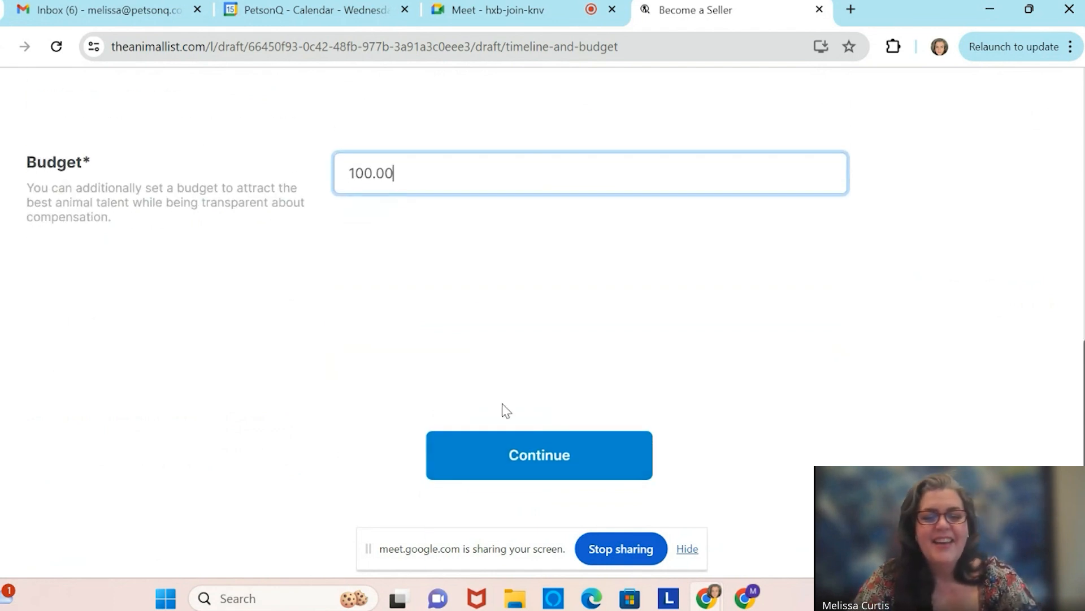
{"action": "left_click", "coordinate": [531, 455]}
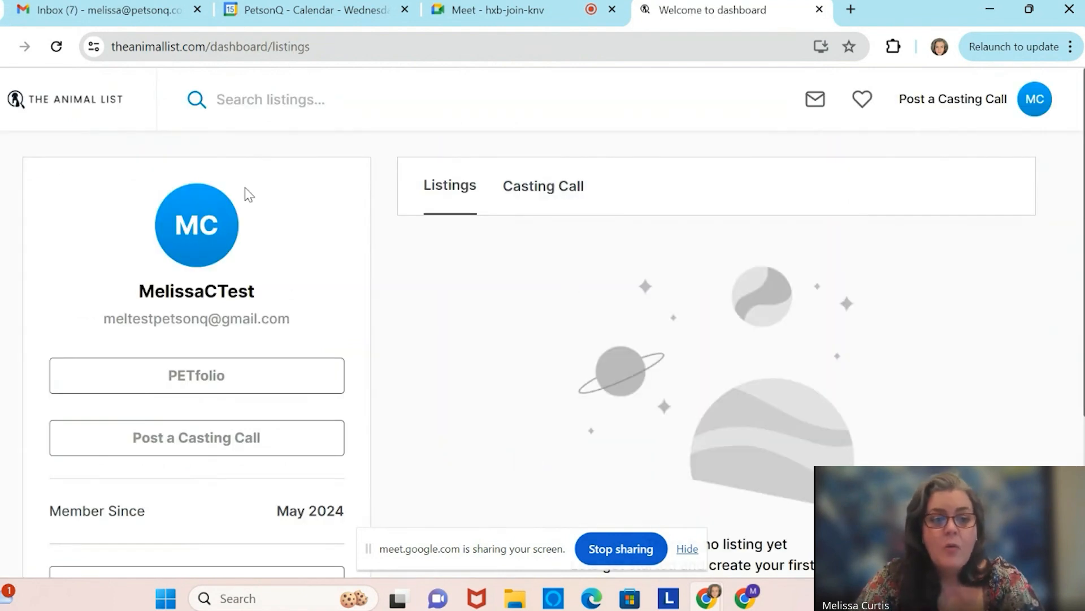
Open the Test Casting Call for Pets on Q listing from the casting calls and scroll through it.
{"action": "left_click", "coordinate": [548, 192]}
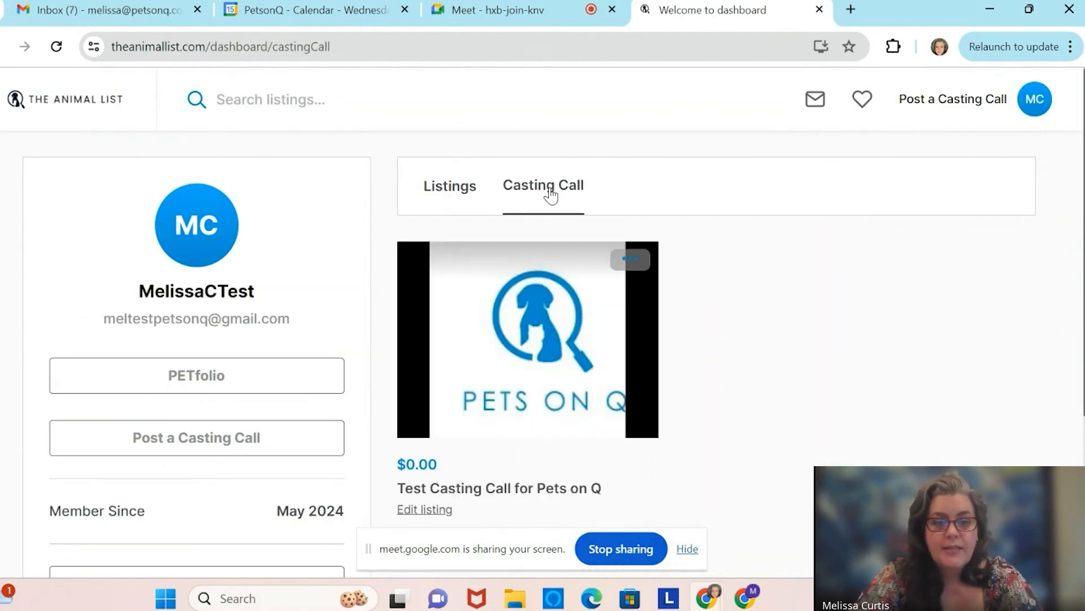
{"action": "left_click", "coordinate": [552, 381]}
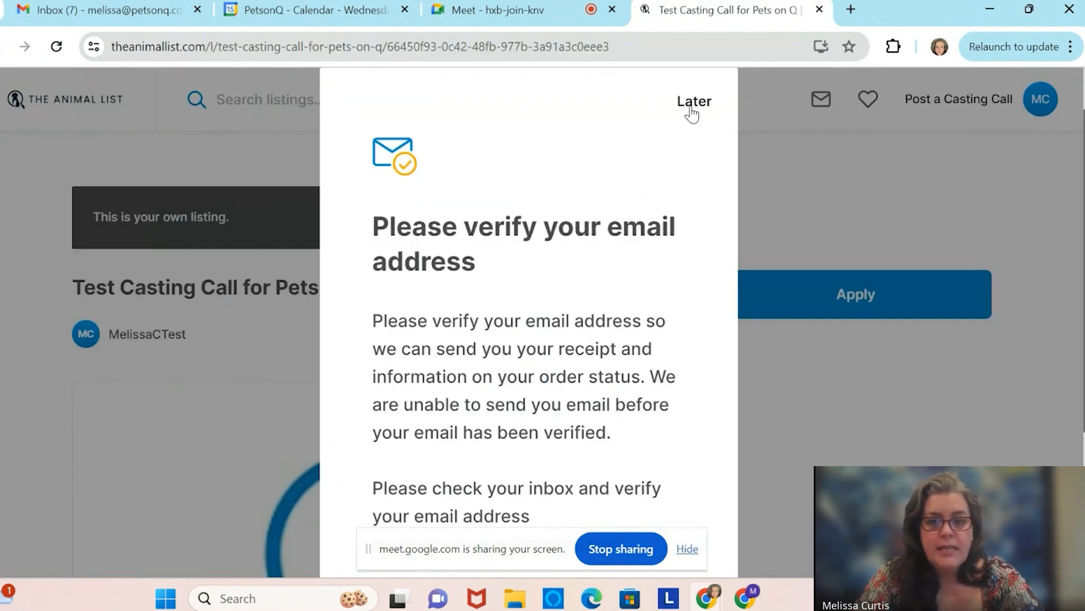
{"action": "left_click", "coordinate": [693, 104]}
{"action": "scroll", "coordinate": [663, 253], "scroll_direction": "down", "scroll_amount": 2}
{"action": "scroll", "coordinate": [662, 253], "scroll_direction": "up", "scroll_amount": 2}
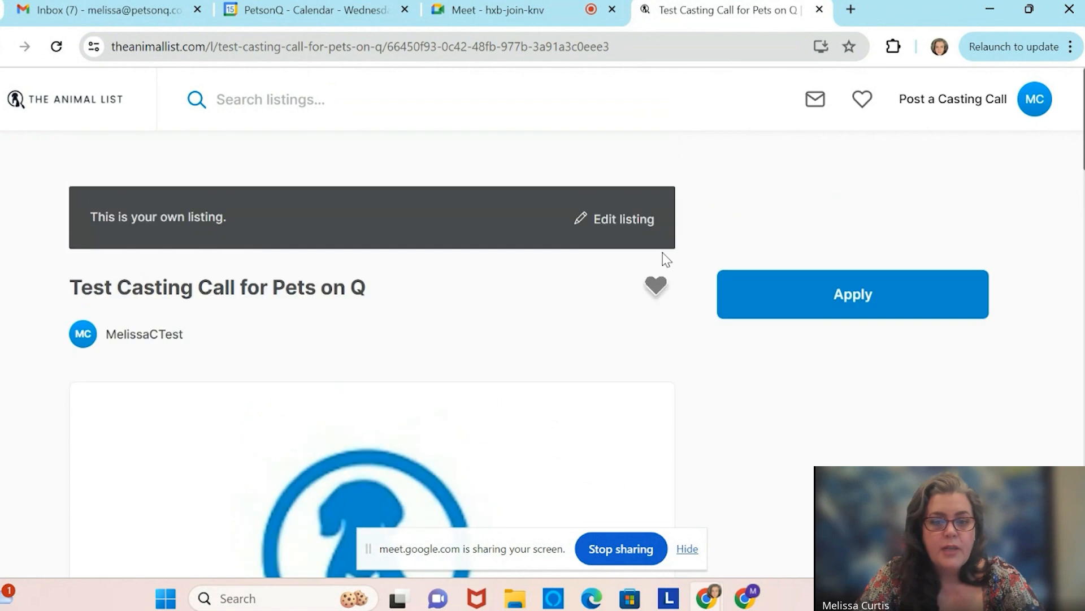
{"action": "scroll", "coordinate": [663, 252], "scroll_direction": "down", "scroll_amount": 1}
{"action": "scroll", "coordinate": [740, 388], "scroll_direction": "down", "scroll_amount": 5}
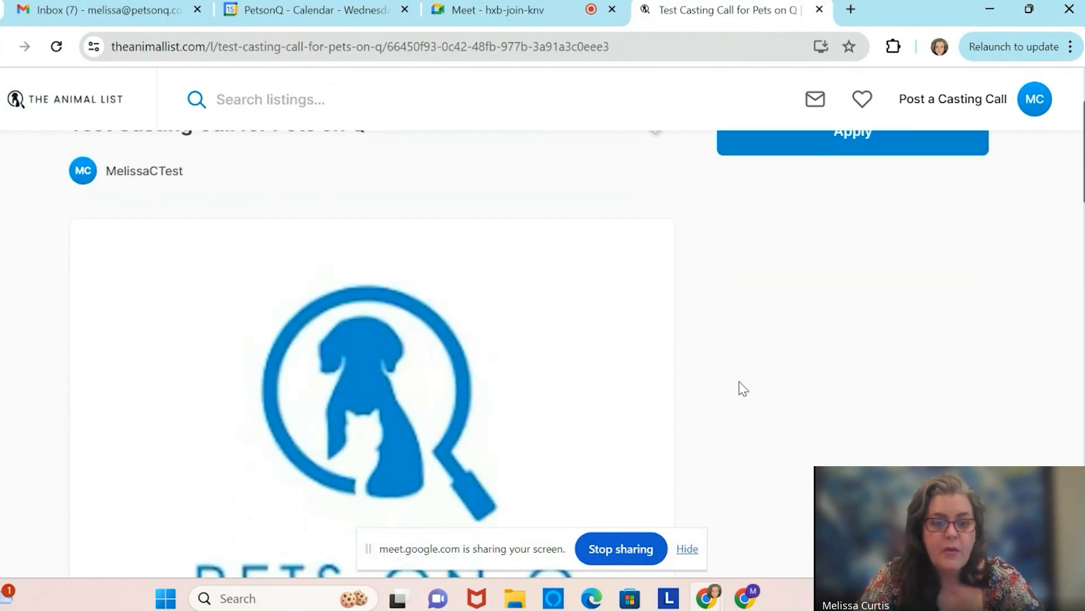
{"action": "scroll", "coordinate": [742, 389], "scroll_direction": "up", "scroll_amount": 2}
{"action": "scroll", "coordinate": [742, 389], "scroll_direction": "down", "scroll_amount": 9}
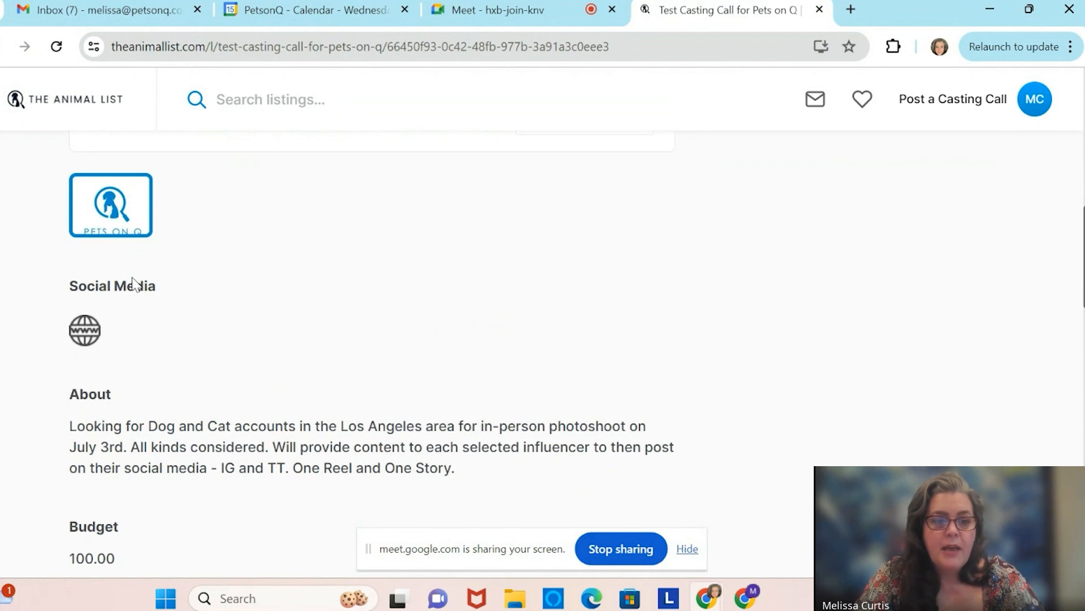
{"action": "scroll", "coordinate": [220, 320], "scroll_direction": "down", "scroll_amount": 2}
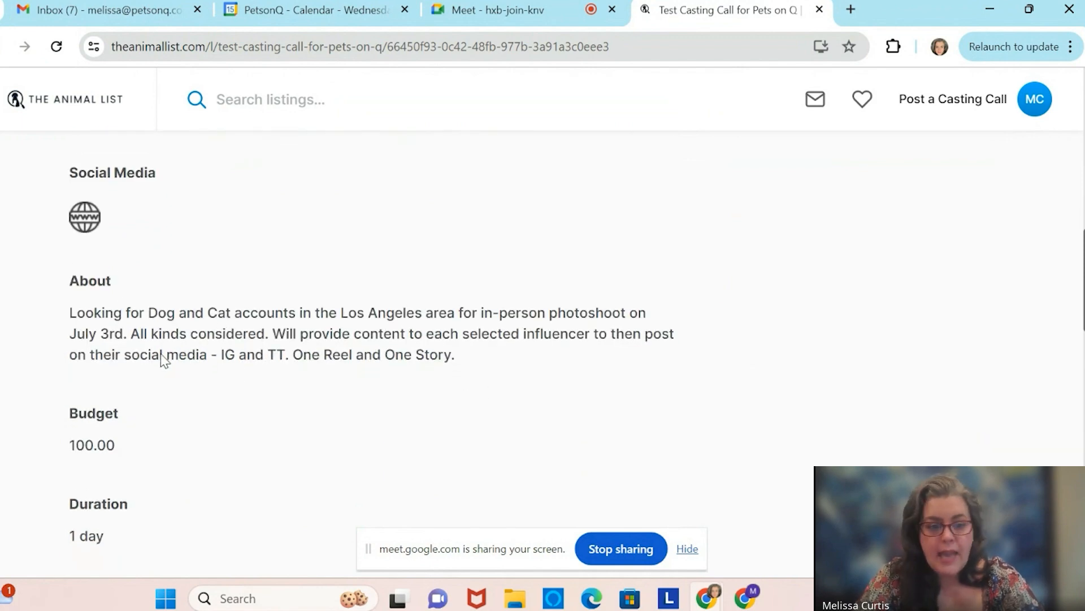
{"action": "scroll", "coordinate": [262, 368], "scroll_direction": "down", "scroll_amount": 2}
{"action": "scroll", "coordinate": [262, 367], "scroll_direction": "down", "scroll_amount": 4}
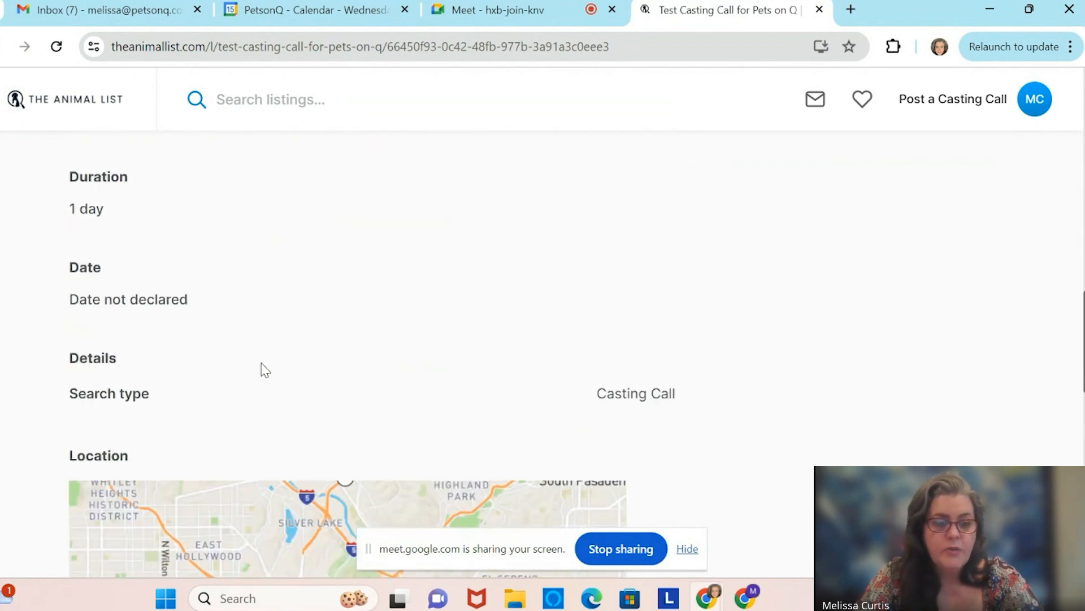
{"action": "scroll", "coordinate": [261, 368], "scroll_direction": "down", "scroll_amount": 10}
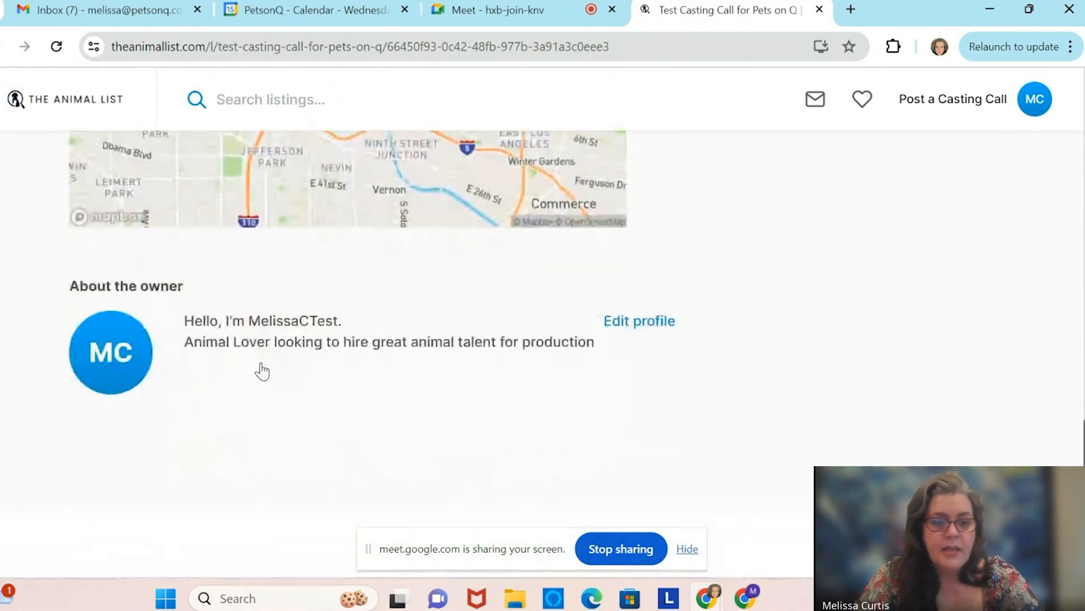
{"action": "scroll", "coordinate": [261, 368], "scroll_direction": "down", "scroll_amount": 2}
{"action": "scroll", "coordinate": [262, 364], "scroll_direction": "down", "scroll_amount": 2}
{"action": "scroll", "coordinate": [262, 365], "scroll_direction": "up", "scroll_amount": 8}
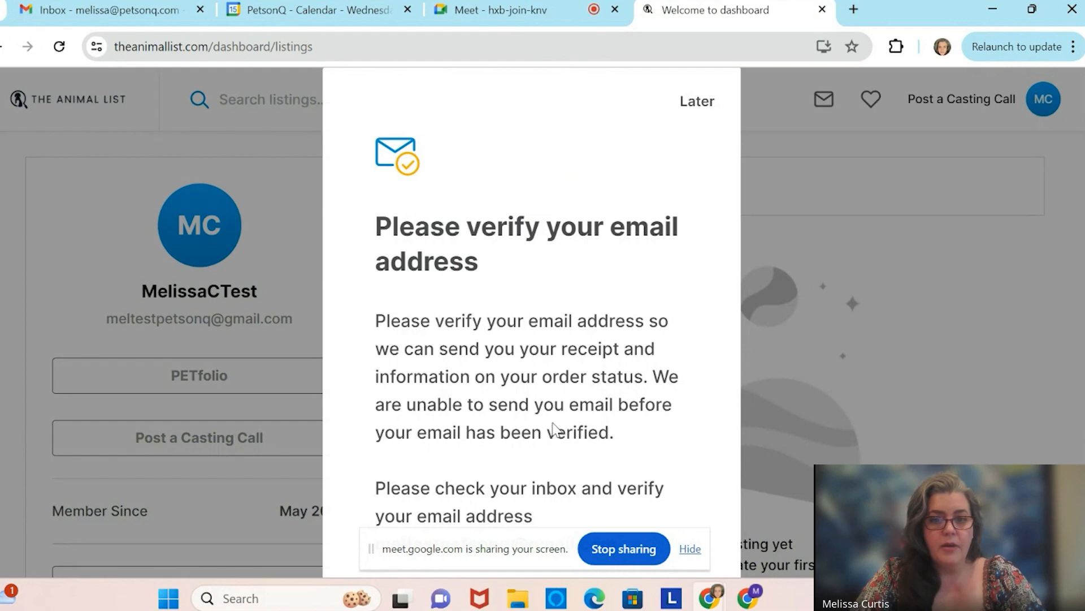
Open the Test Pets on Q Listing - Do not apply casting call and read through it.
{"action": "left_click", "coordinate": [698, 103]}
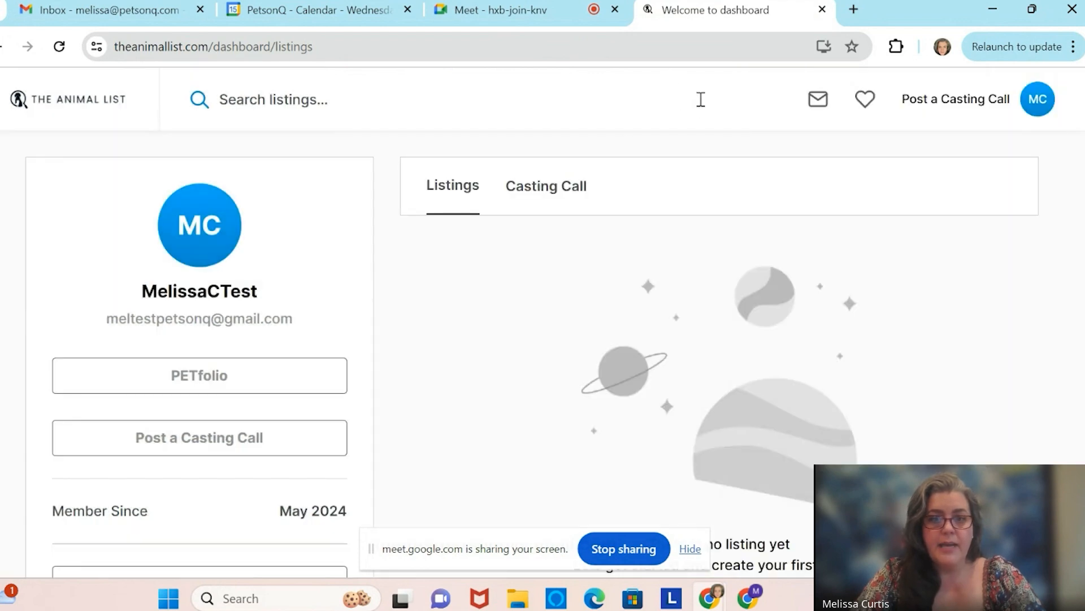
{"action": "left_click", "coordinate": [535, 189]}
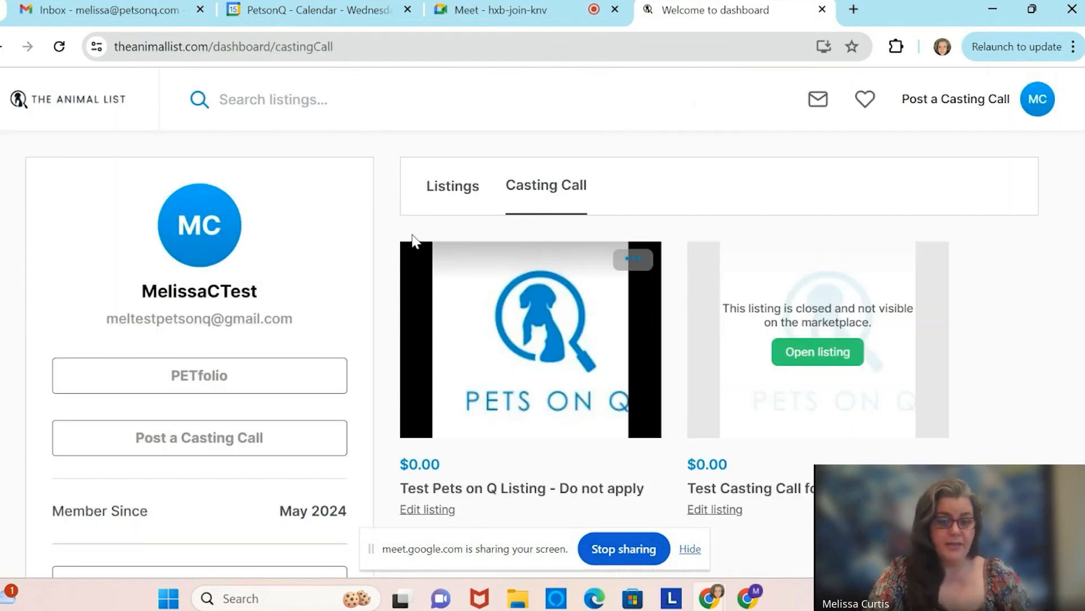
{"action": "left_click", "coordinate": [518, 384]}
{"action": "left_click", "coordinate": [698, 101]}
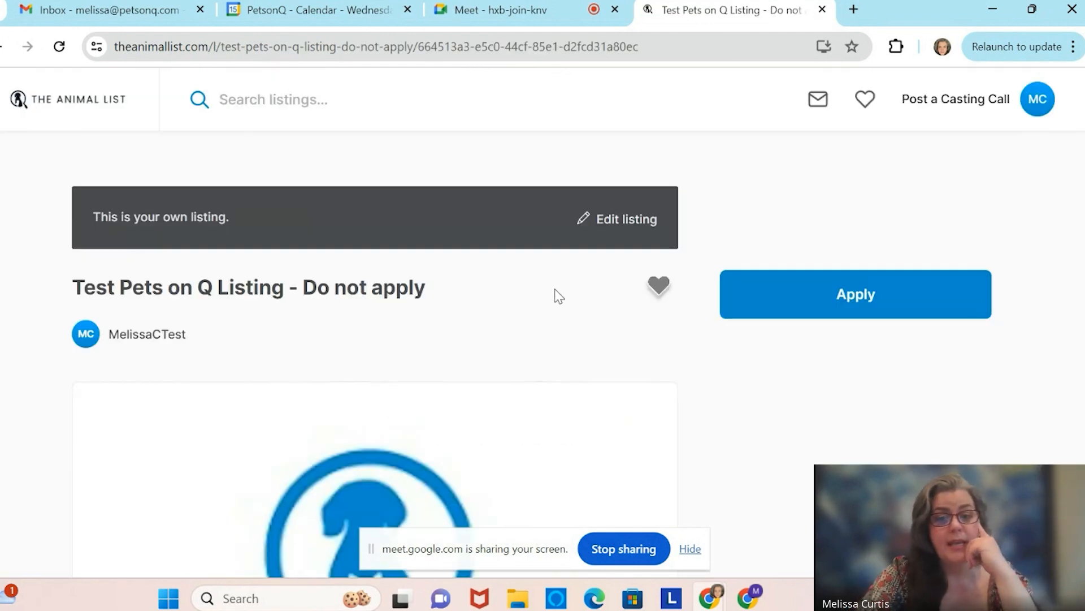
{"action": "scroll", "coordinate": [557, 298], "scroll_direction": "down", "scroll_amount": 2}
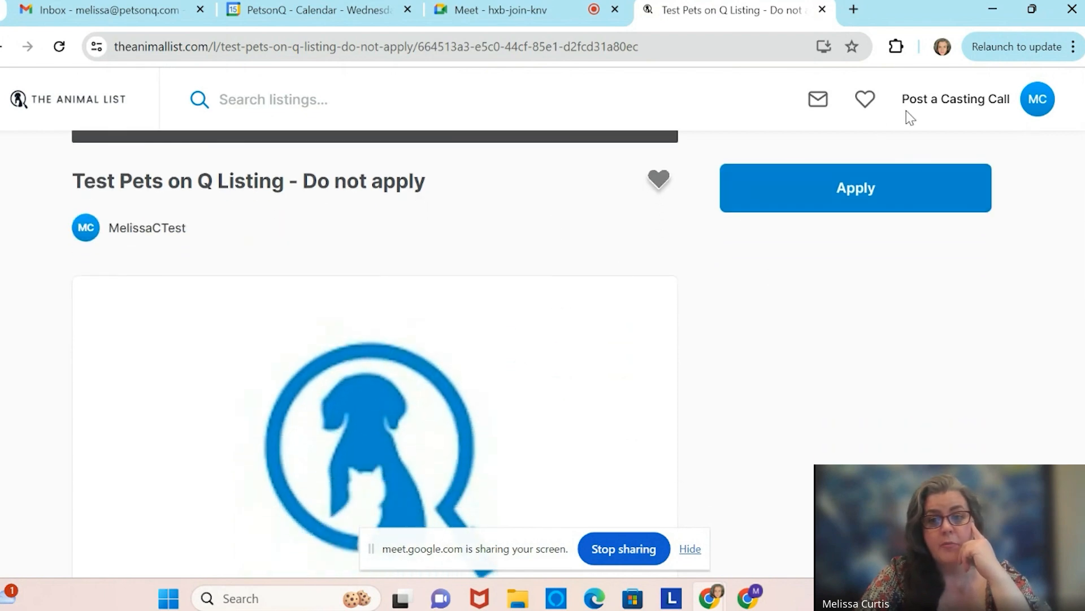
{"action": "scroll", "coordinate": [622, 334], "scroll_direction": "down", "scroll_amount": 3}
{"action": "scroll", "coordinate": [619, 334], "scroll_direction": "down", "scroll_amount": 10}
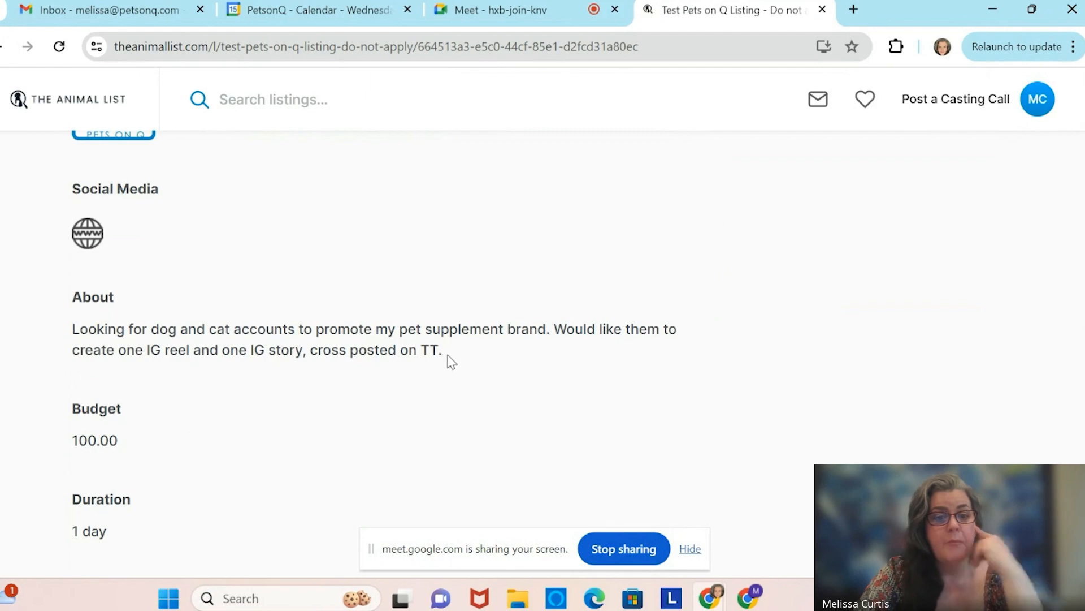
{"action": "scroll", "coordinate": [414, 400], "scroll_direction": "down", "scroll_amount": 1}
{"action": "scroll", "coordinate": [413, 400], "scroll_direction": "down", "scroll_amount": 5}
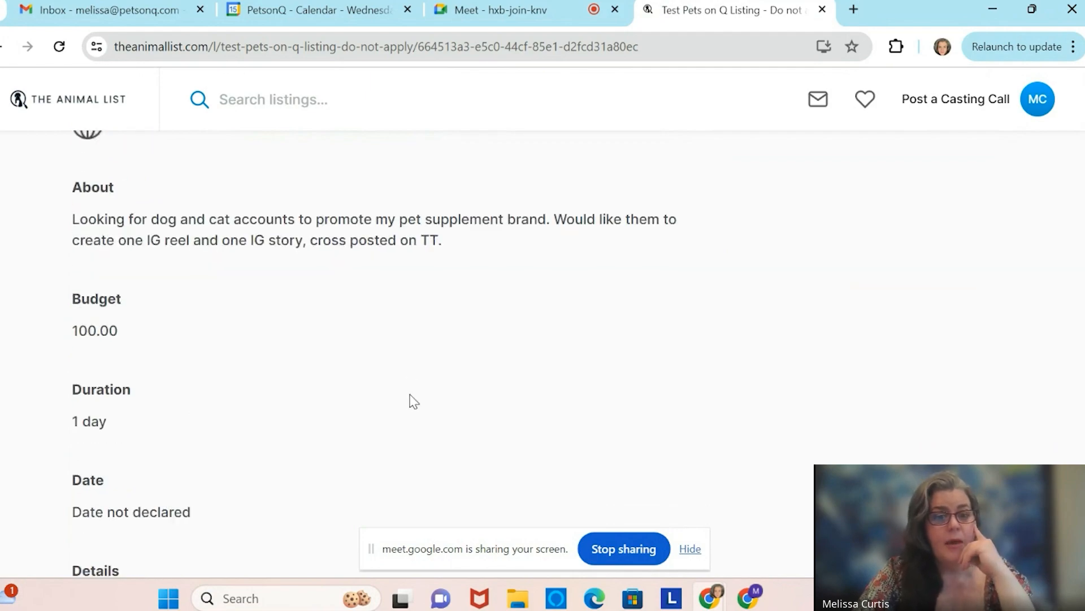
{"action": "scroll", "coordinate": [414, 400], "scroll_direction": "down", "scroll_amount": 10}
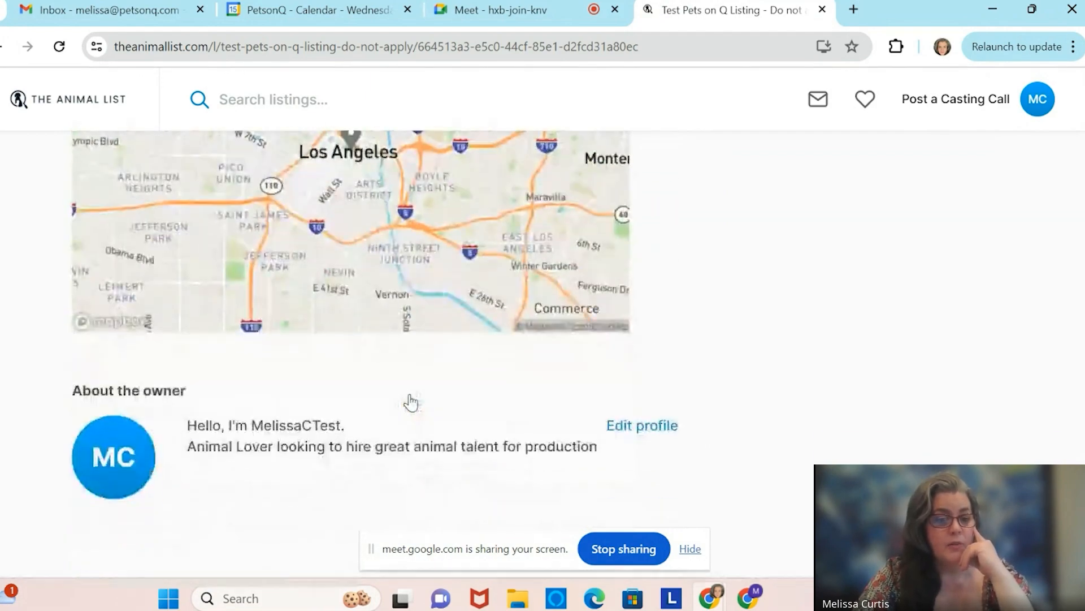
{"action": "scroll", "coordinate": [413, 401], "scroll_direction": "up", "scroll_amount": 4}
{"action": "scroll", "coordinate": [412, 400], "scroll_direction": "up", "scroll_amount": 12}
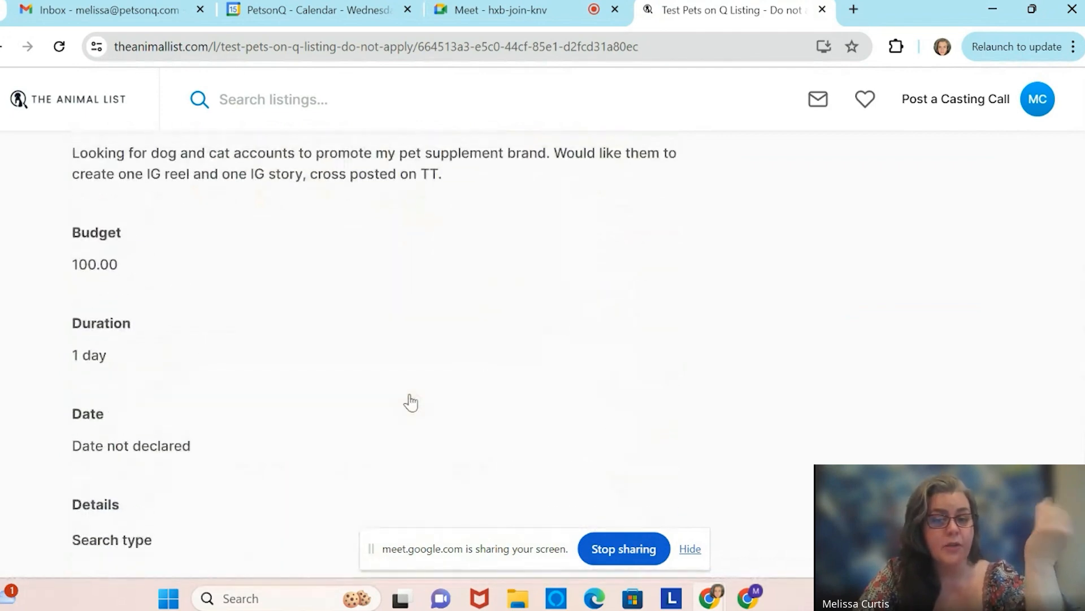
{"action": "scroll", "coordinate": [412, 401], "scroll_direction": "up", "scroll_amount": 5}
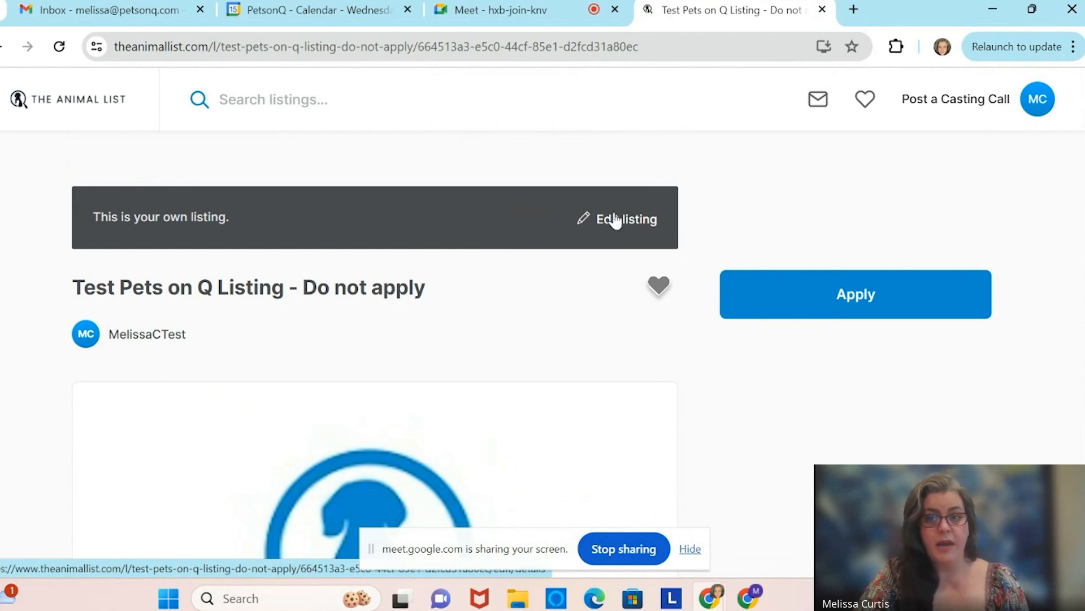
Return to the account dashboard via the avatar menu, dismissing the verification reminder.
{"action": "left_click", "coordinate": [1036, 99]}
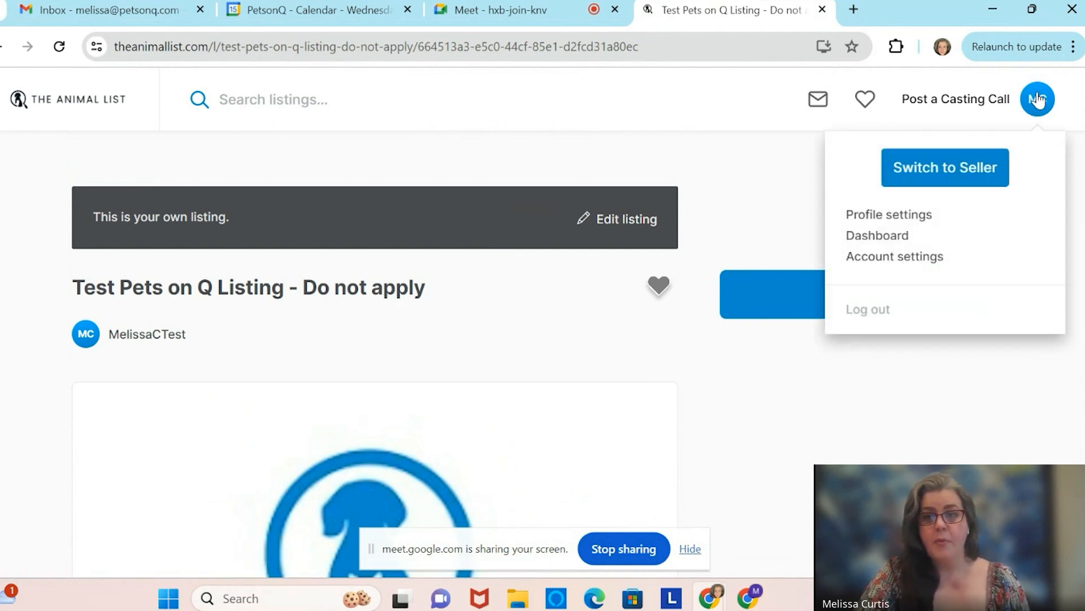
{"action": "left_click", "coordinate": [897, 238]}
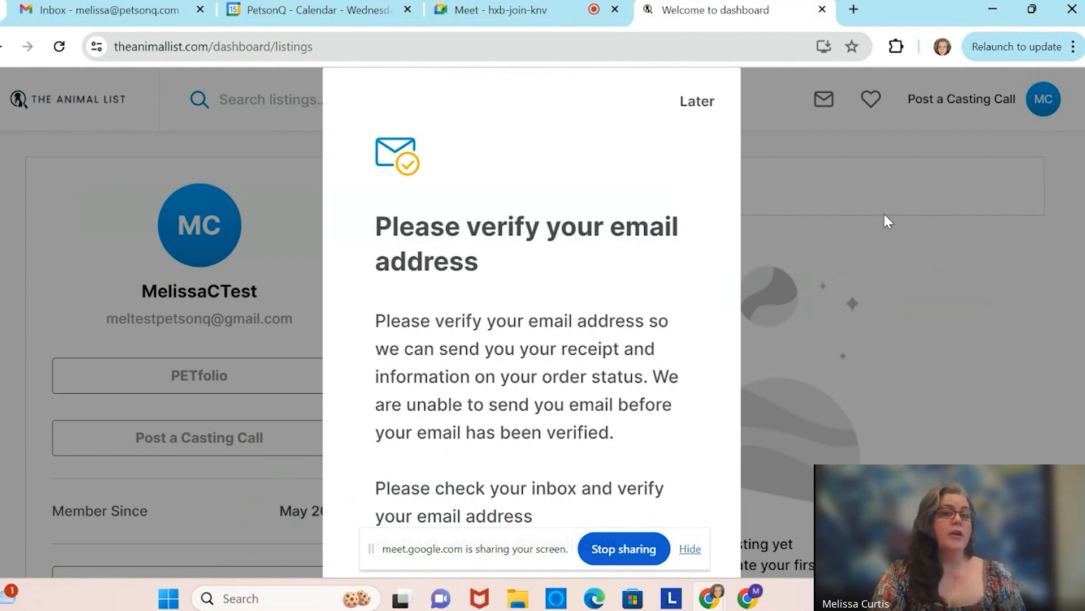
{"action": "left_click", "coordinate": [696, 103]}
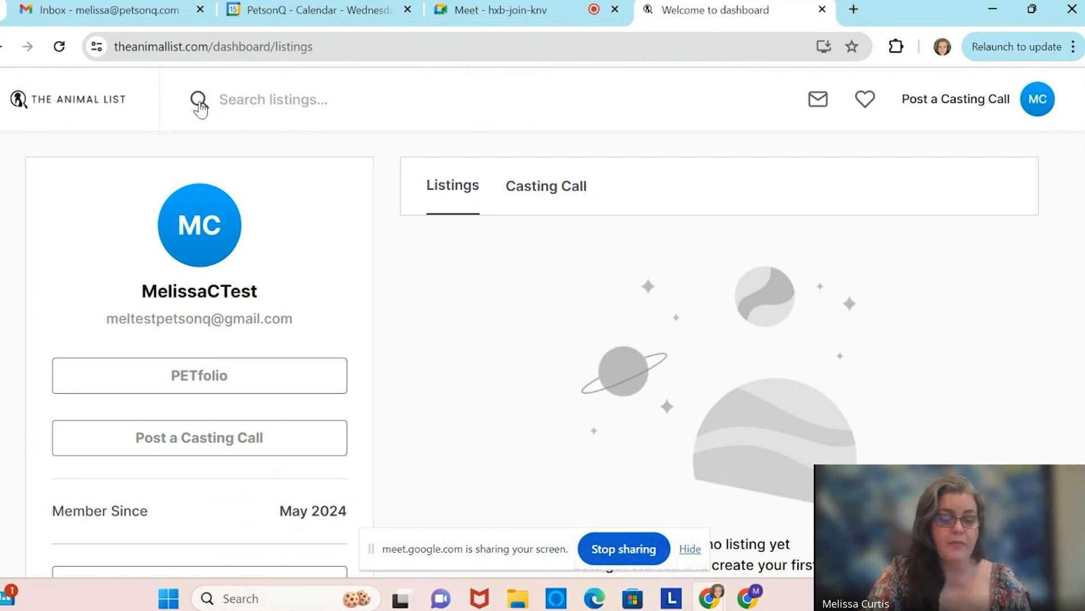
Search the marketplace for all 394 listings and browse the results grid.
{"action": "left_click", "coordinate": [199, 100]}
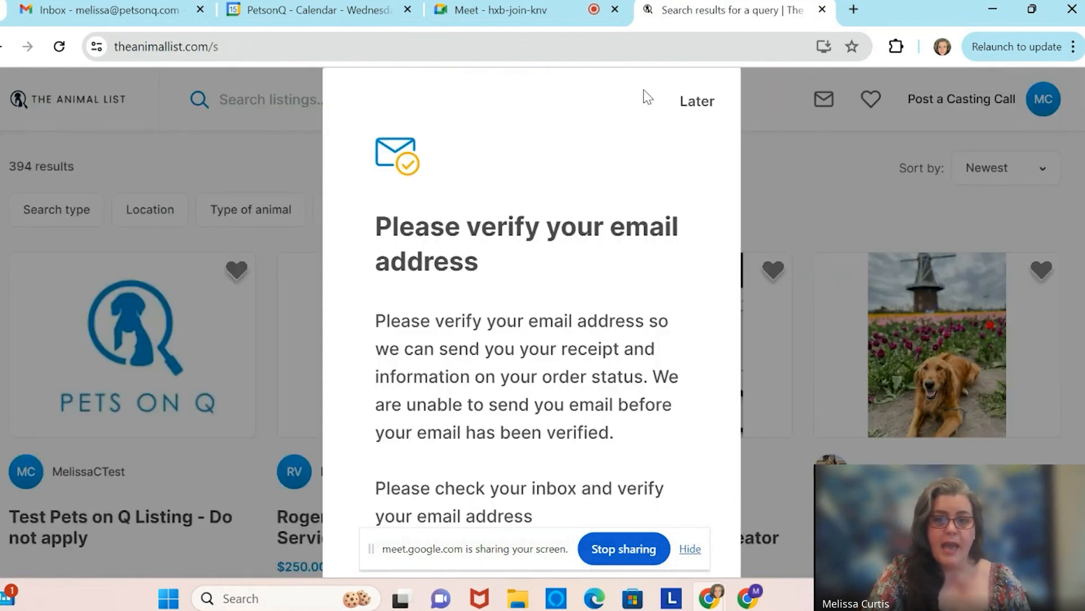
{"action": "left_click", "coordinate": [696, 102]}
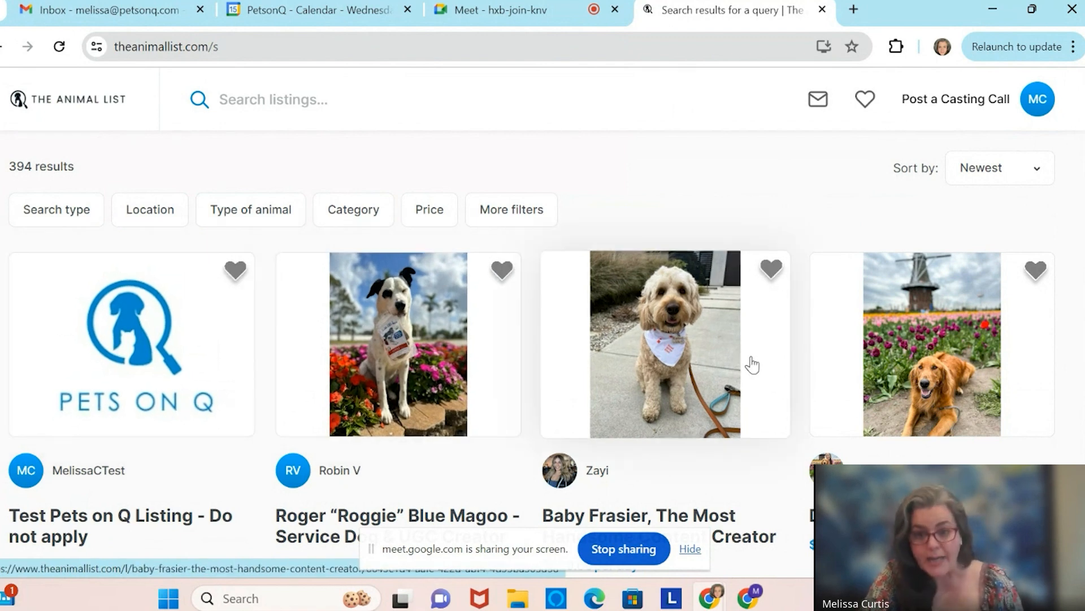
{"action": "scroll", "coordinate": [758, 363], "scroll_direction": "down", "scroll_amount": 2}
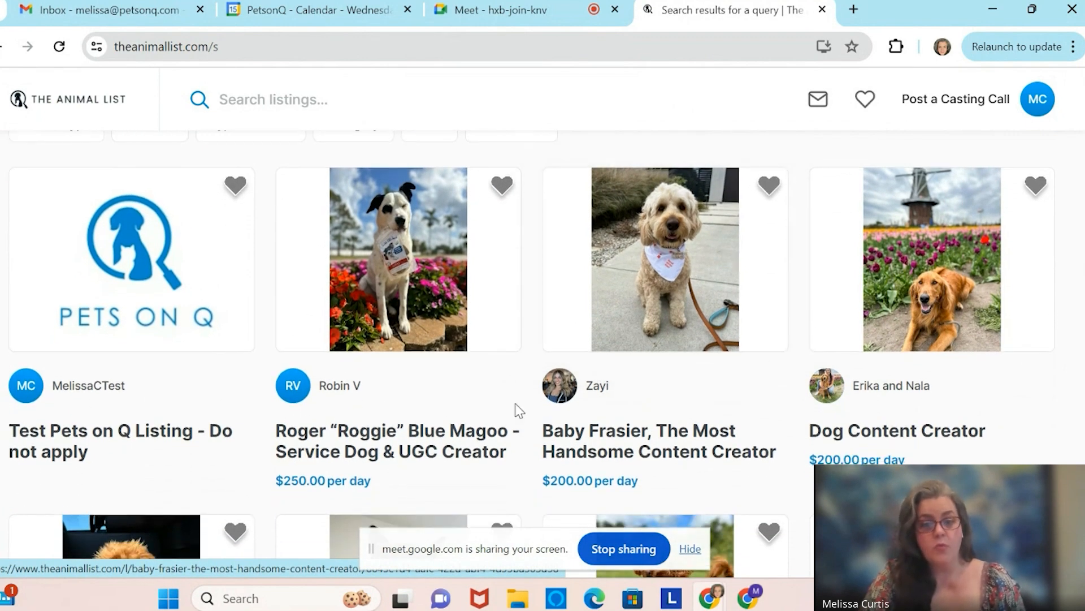
{"action": "scroll", "coordinate": [739, 384], "scroll_direction": "down", "scroll_amount": 1}
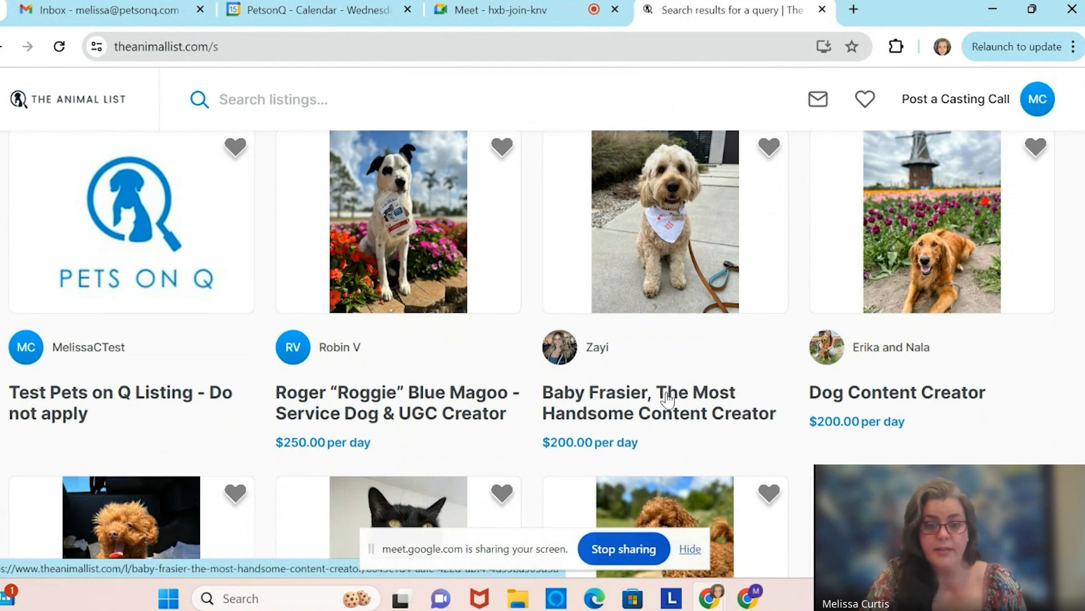
{"action": "scroll", "coordinate": [624, 417], "scroll_direction": "down", "scroll_amount": 1}
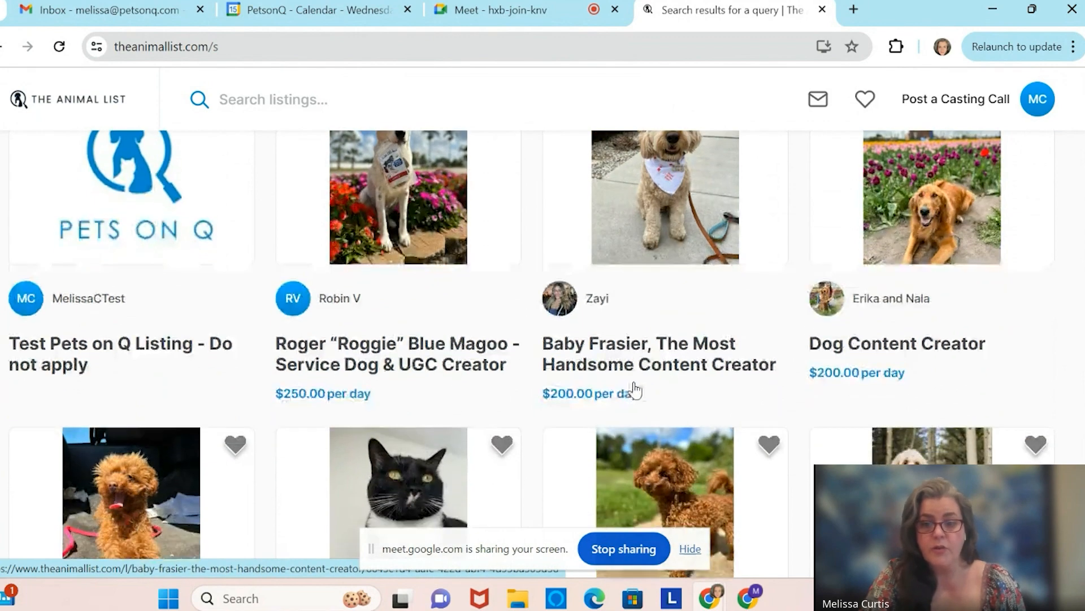
{"action": "scroll", "coordinate": [526, 378], "scroll_direction": "down", "scroll_amount": 5}
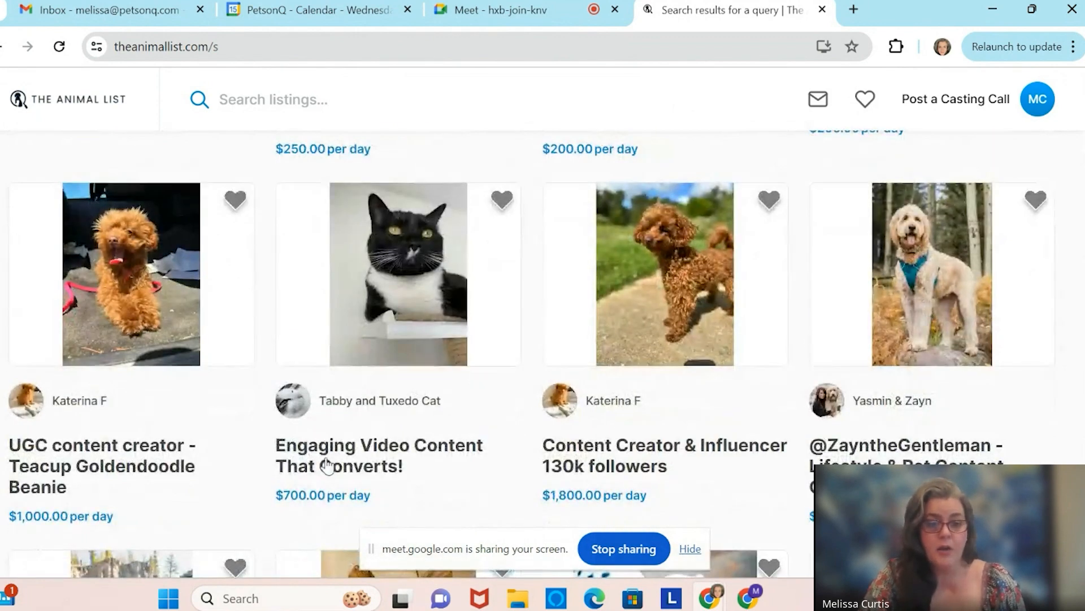
{"action": "scroll", "coordinate": [438, 477], "scroll_direction": "down", "scroll_amount": 2}
{"action": "scroll", "coordinate": [726, 415], "scroll_direction": "down", "scroll_amount": 7}
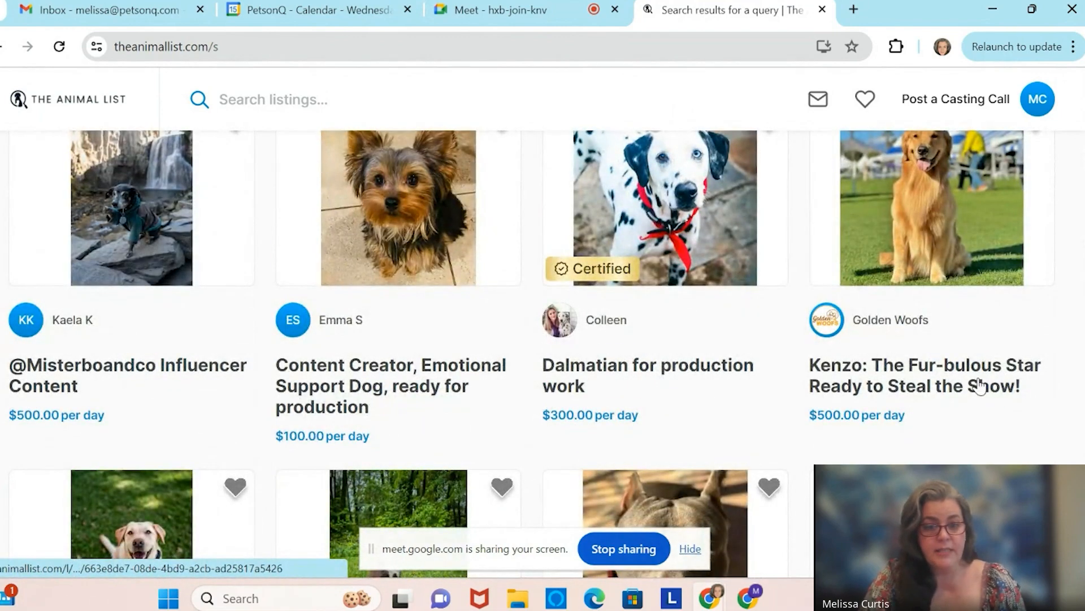
{"action": "scroll", "coordinate": [686, 312], "scroll_direction": "up", "scroll_amount": 2}
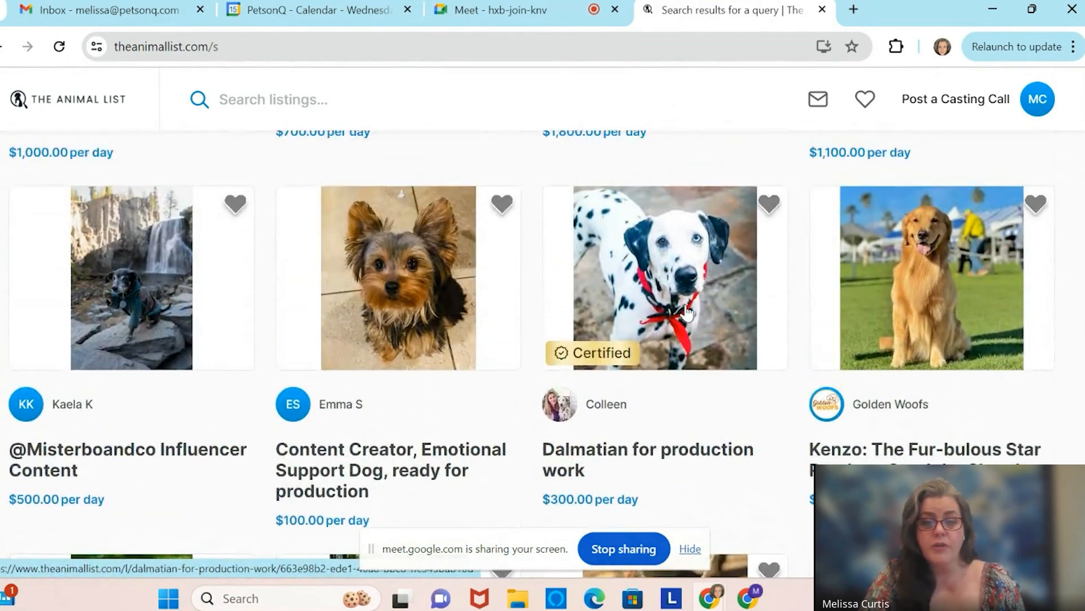
{"action": "scroll", "coordinate": [627, 371], "scroll_direction": "down", "scroll_amount": 5}
{"action": "scroll", "coordinate": [634, 420], "scroll_direction": "down", "scroll_amount": 12}
{"action": "scroll", "coordinate": [634, 419], "scroll_direction": "up", "scroll_amount": 13}
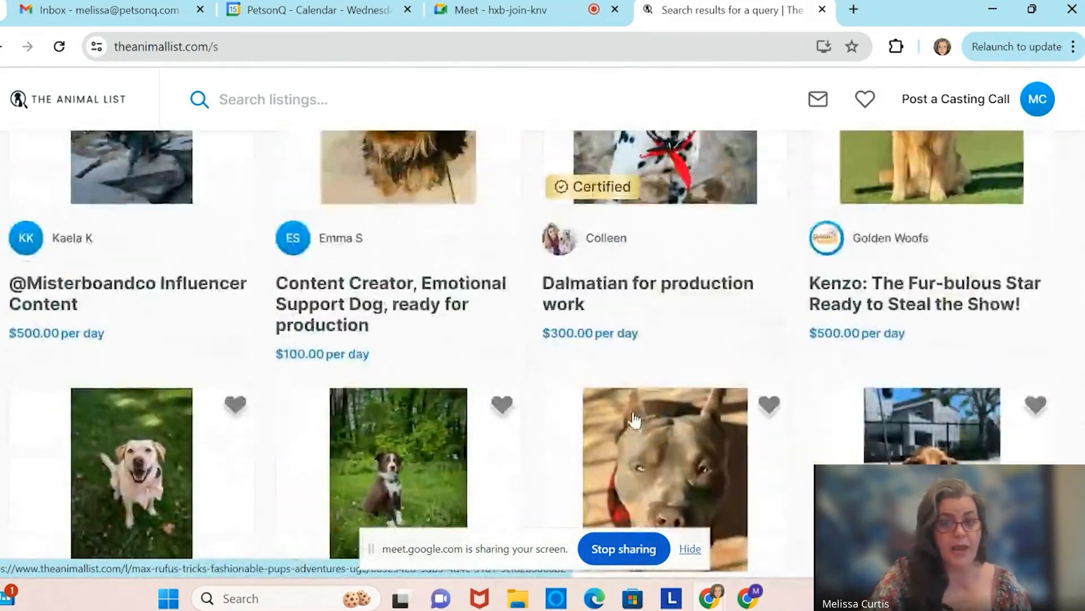
{"action": "scroll", "coordinate": [634, 420], "scroll_direction": "up", "scroll_amount": 8}
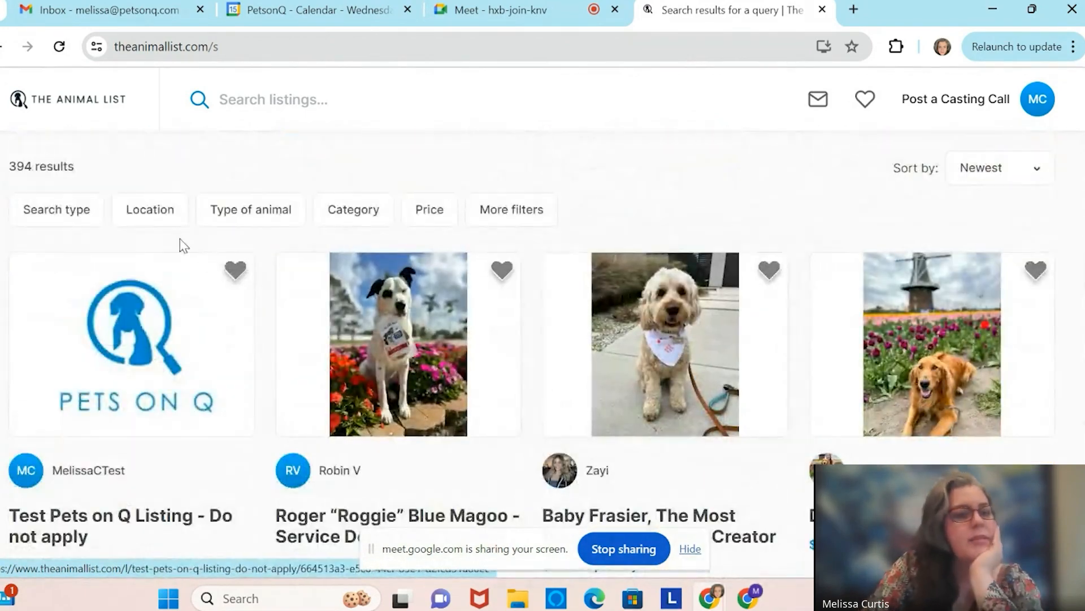
Filter the search results to Animals listings with Dog as the type of animal.
{"action": "left_click", "coordinate": [54, 212]}
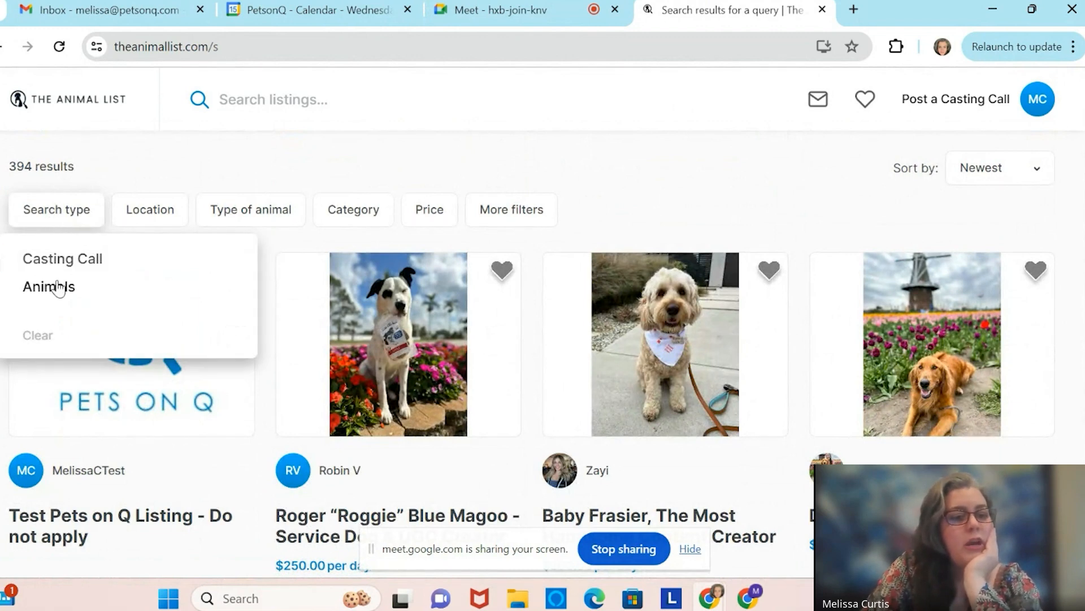
{"action": "left_click", "coordinate": [57, 287]}
{"action": "left_click", "coordinate": [145, 211]}
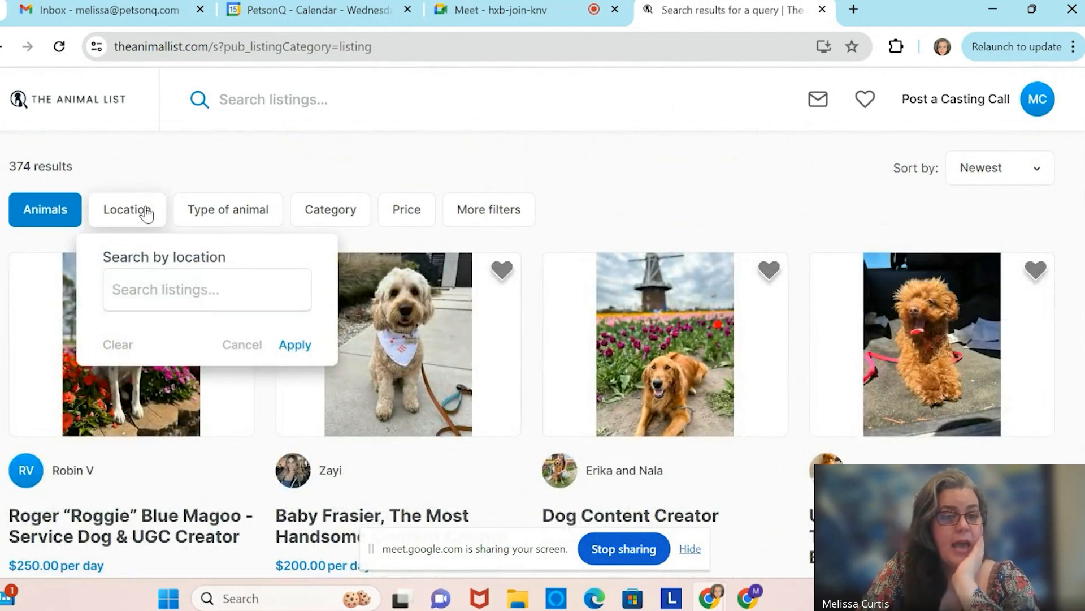
{"action": "left_click", "coordinate": [234, 175]}
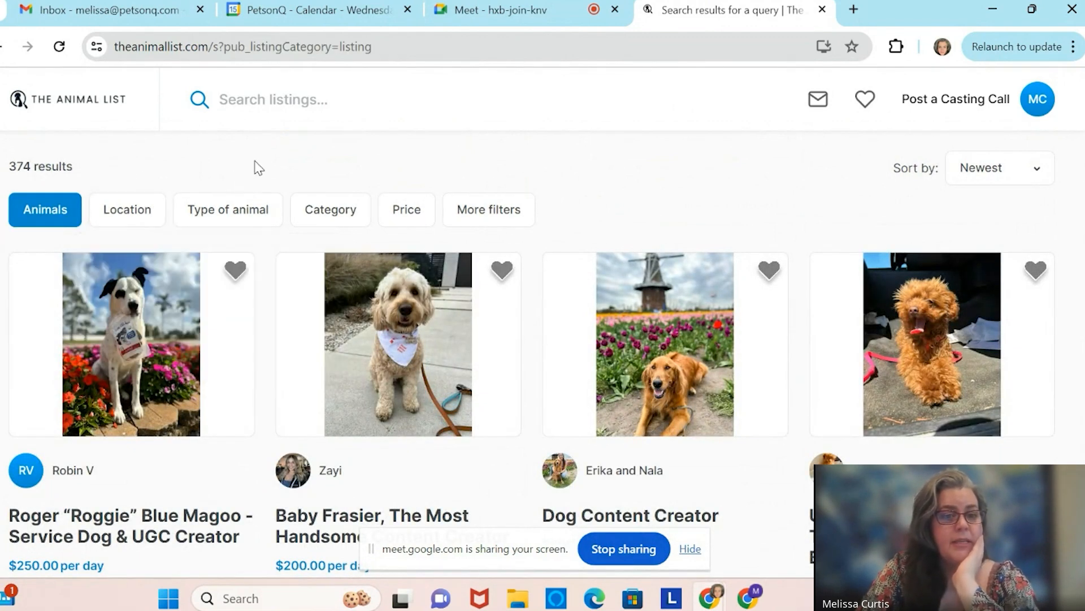
{"action": "left_click", "coordinate": [225, 226]}
{"action": "left_click", "coordinate": [197, 306]}
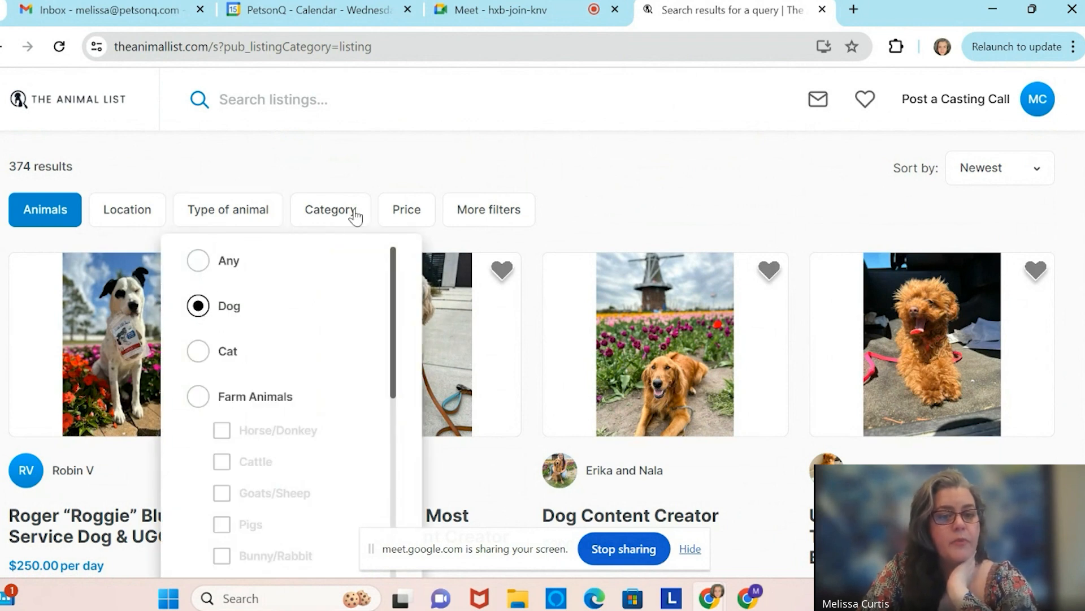
{"action": "left_click", "coordinate": [362, 166]}
{"action": "left_click", "coordinate": [229, 220]}
{"action": "scroll", "coordinate": [301, 416], "scroll_direction": "down", "scroll_amount": 10}
{"action": "scroll", "coordinate": [554, 258], "scroll_direction": "down", "scroll_amount": 7}
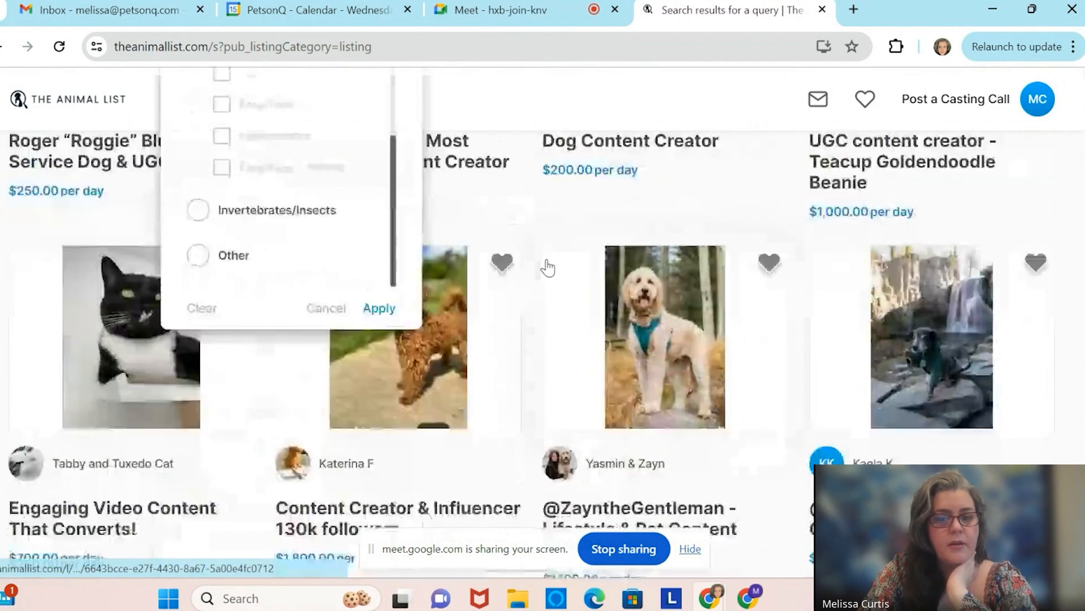
{"action": "left_click", "coordinate": [377, 274]}
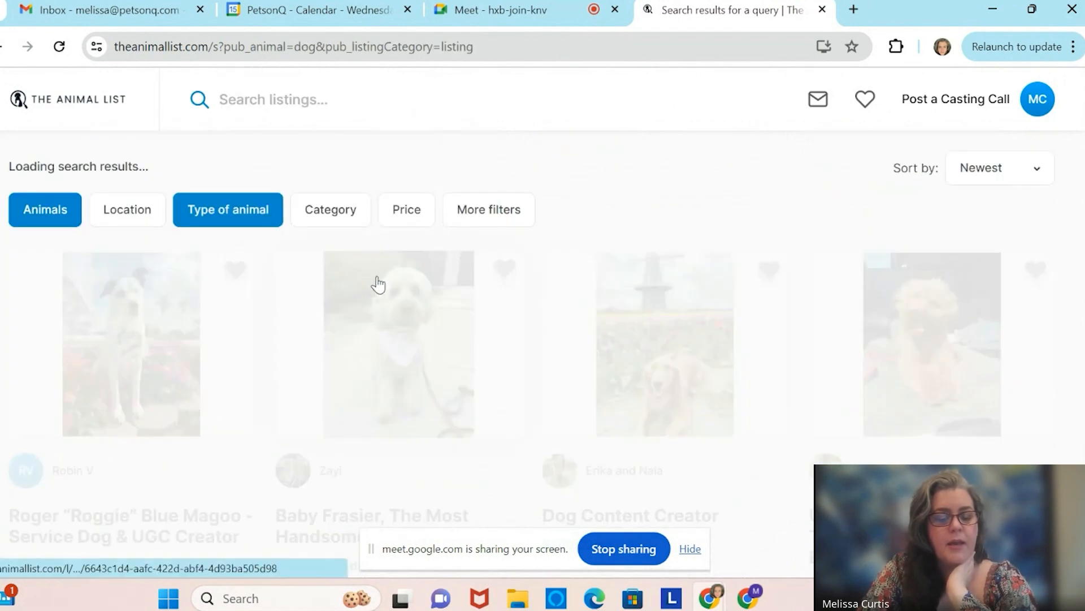
Limit the price range to $0–$955, narrowing the results to 162.
{"action": "left_click", "coordinate": [419, 223]}
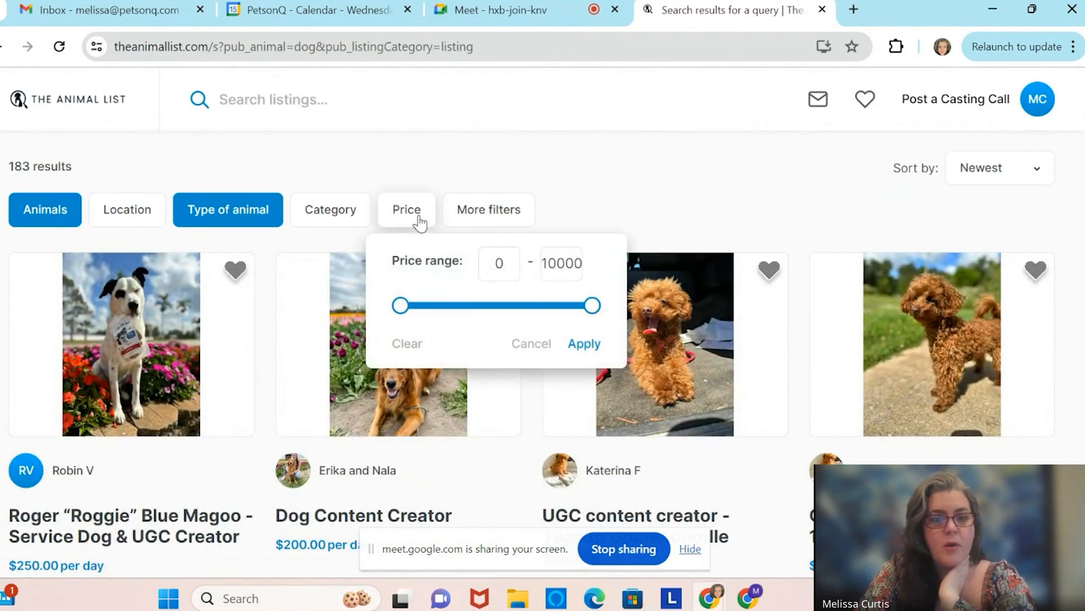
{"action": "left_click_drag", "start_coordinate": [591, 310], "coordinate": [419, 306]}
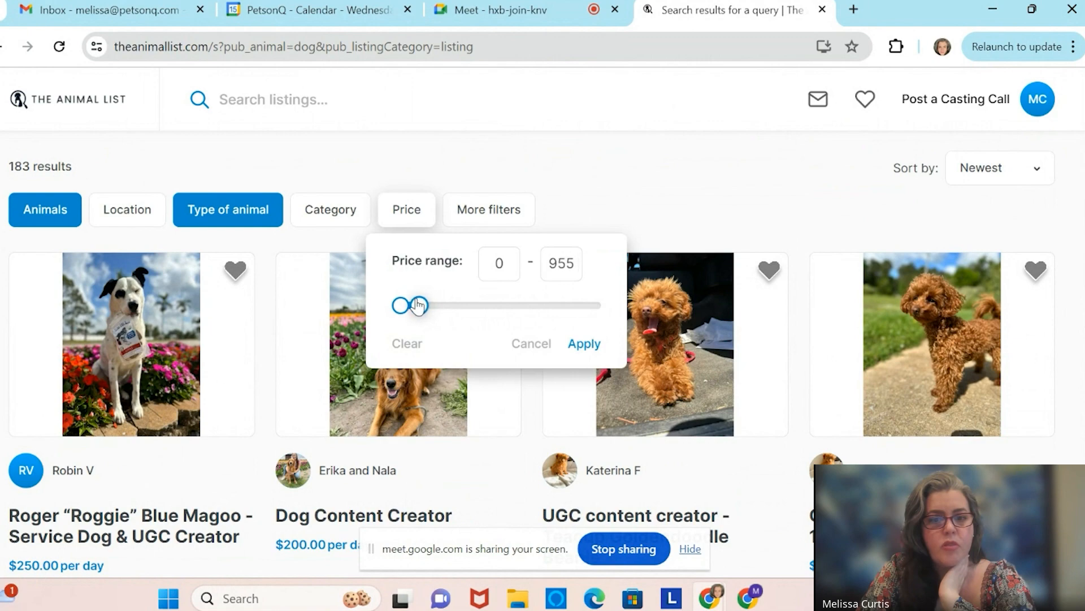
{"action": "left_click", "coordinate": [585, 344]}
{"action": "scroll", "coordinate": [672, 219], "scroll_direction": "down", "scroll_amount": 2}
{"action": "scroll", "coordinate": [672, 220], "scroll_direction": "up", "scroll_amount": 2}
{"action": "scroll", "coordinate": [672, 220], "scroll_direction": "down", "scroll_amount": 18}
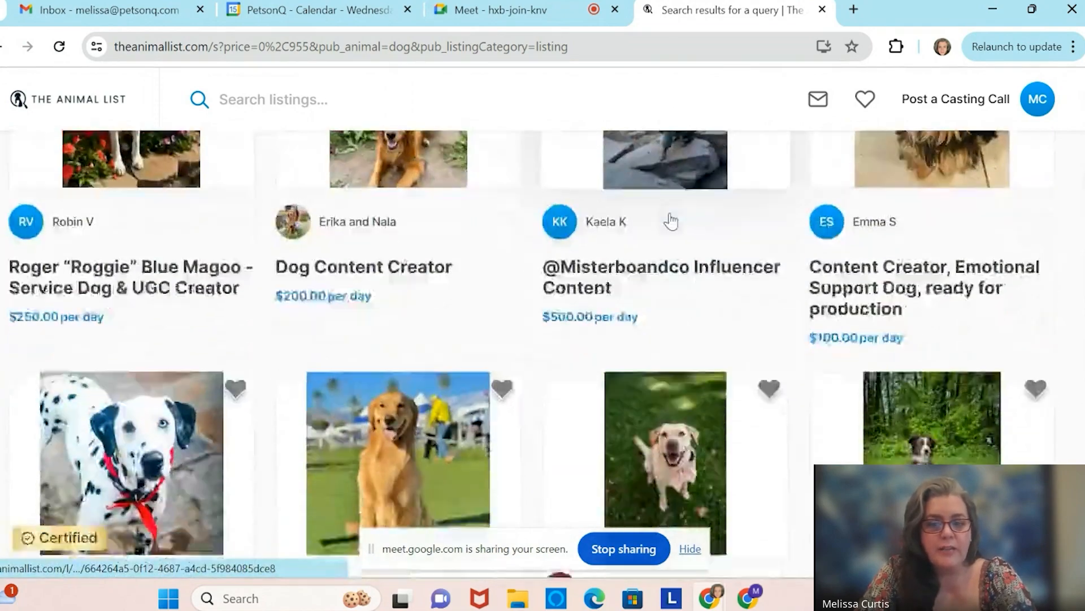
{"action": "scroll", "coordinate": [671, 221], "scroll_direction": "down", "scroll_amount": 2}
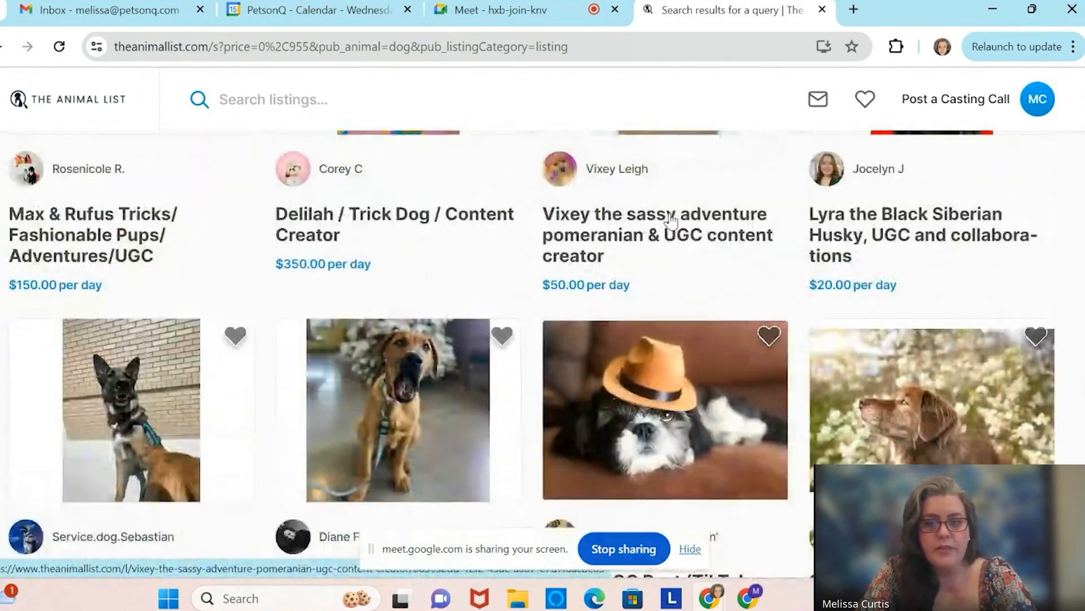
{"action": "scroll", "coordinate": [671, 220], "scroll_direction": "up", "scroll_amount": 5}
{"action": "scroll", "coordinate": [672, 219], "scroll_direction": "down", "scroll_amount": 1}
{"action": "scroll", "coordinate": [671, 220], "scroll_direction": "down", "scroll_amount": 12}
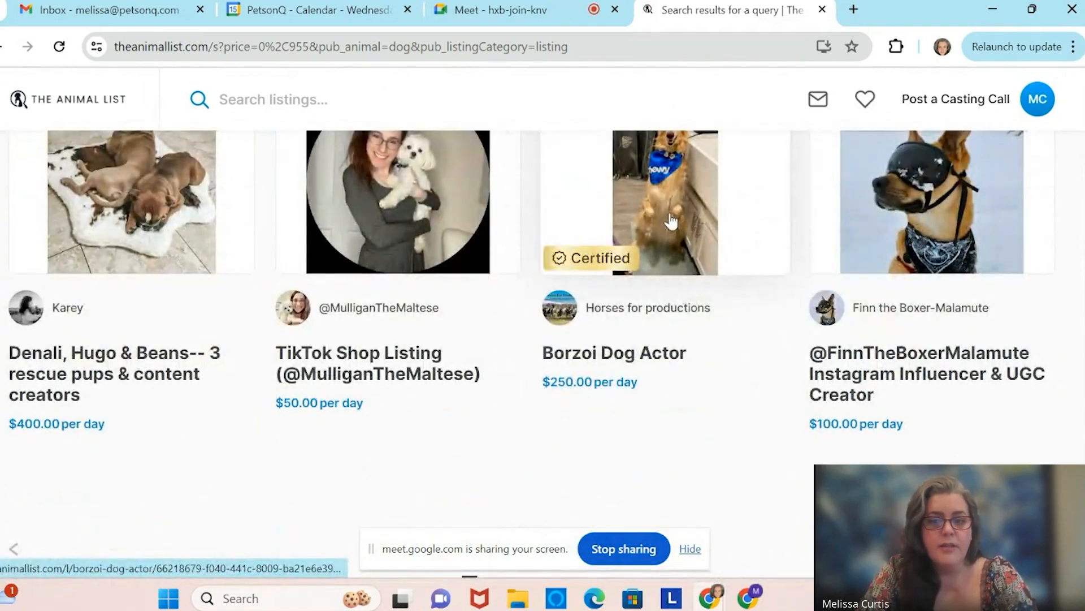
{"action": "scroll", "coordinate": [671, 220], "scroll_direction": "up", "scroll_amount": 15}
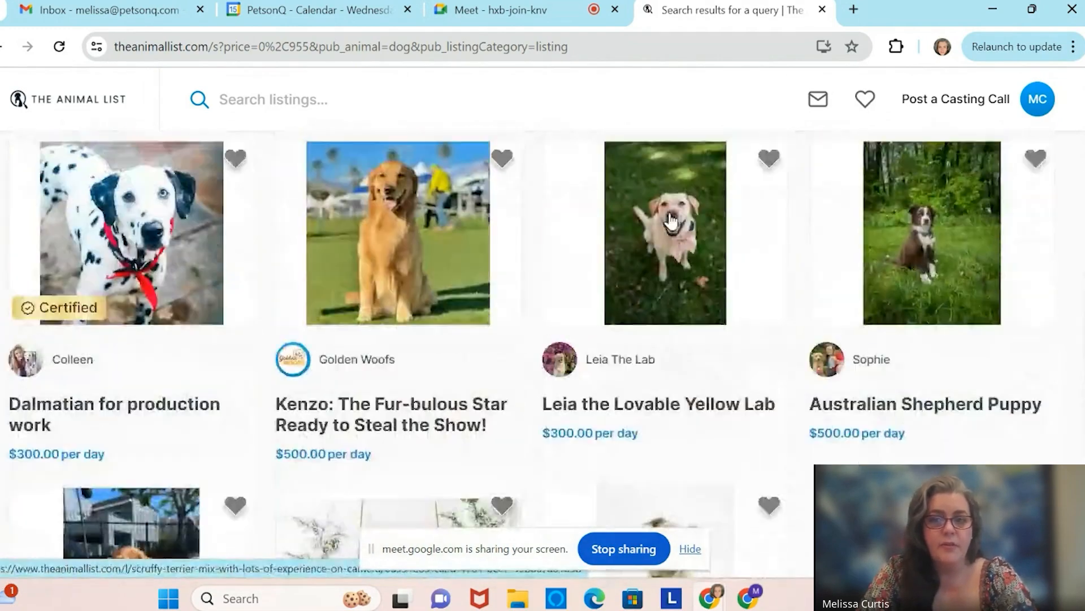
Open the Leia the Lovable Yellow Lab listing and view its second and third photos.
{"action": "left_click", "coordinate": [648, 305]}
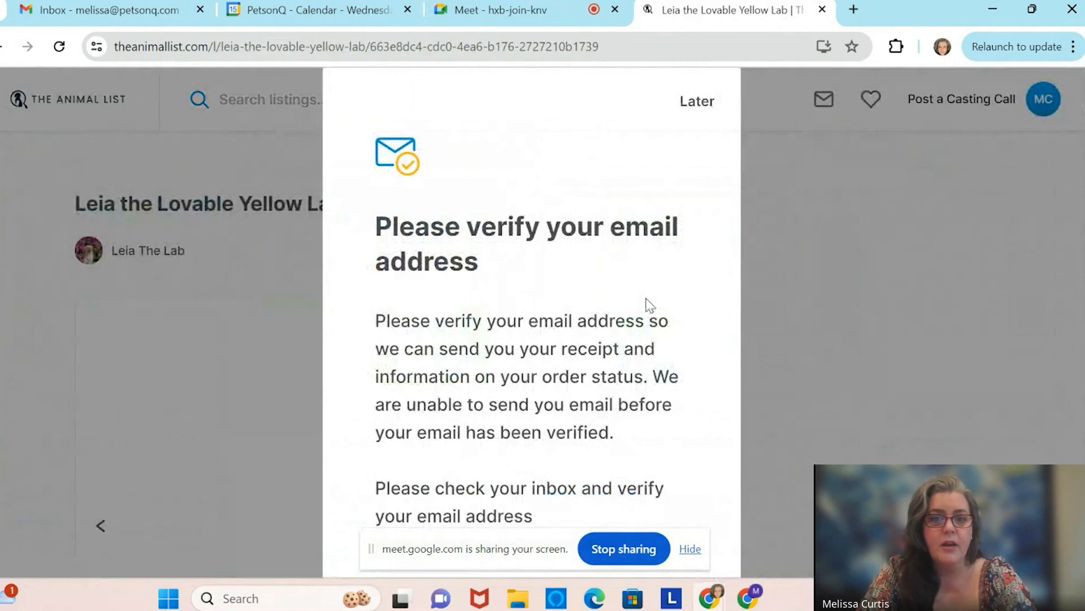
{"action": "left_click", "coordinate": [697, 101]}
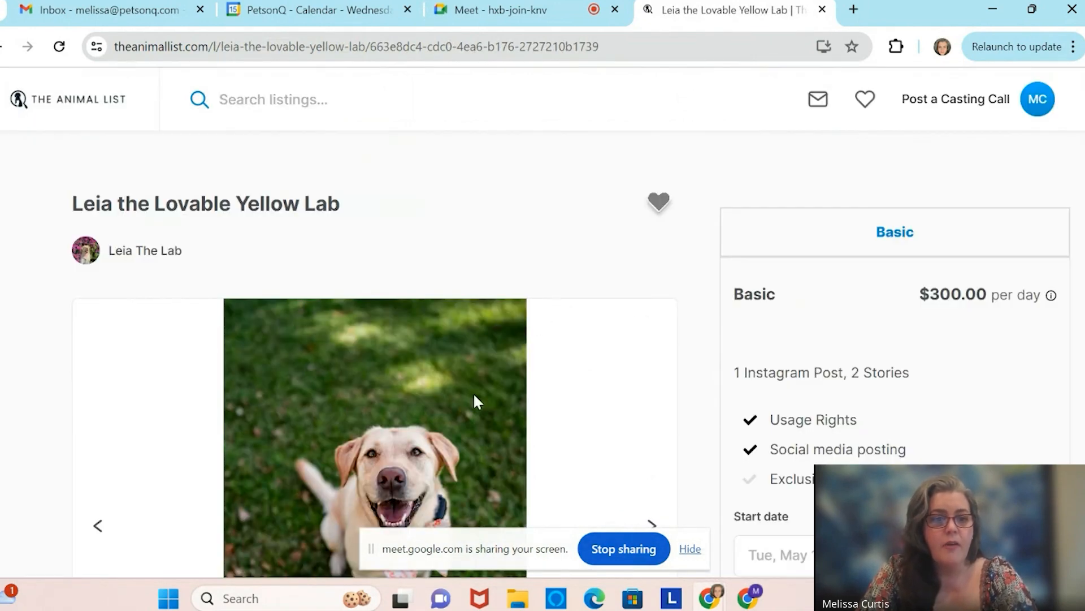
{"action": "scroll", "coordinate": [474, 396], "scroll_direction": "down", "scroll_amount": 1}
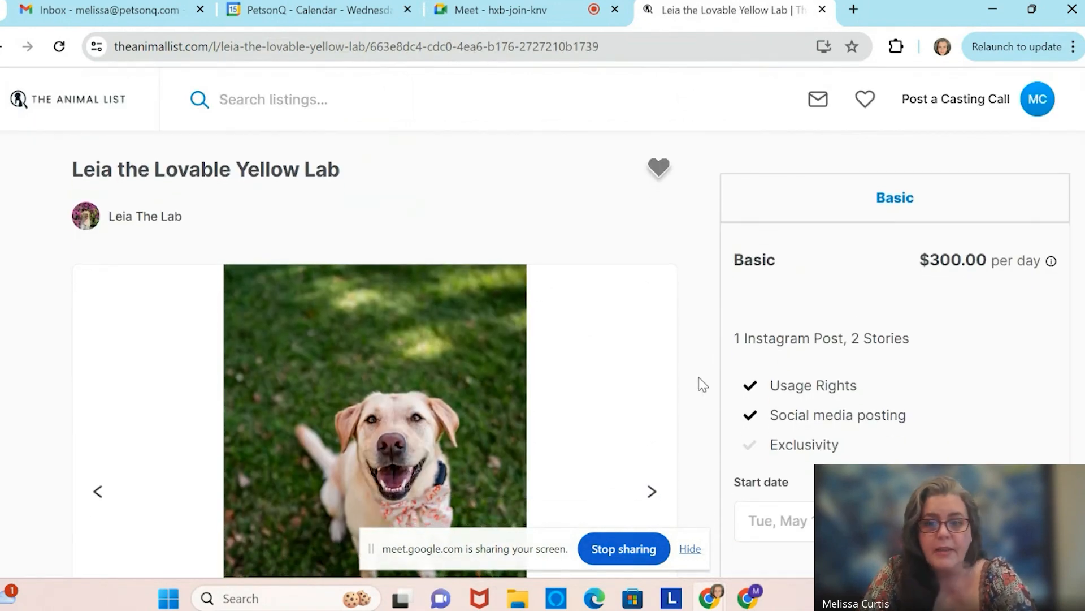
{"action": "scroll", "coordinate": [662, 370], "scroll_direction": "down", "scroll_amount": 2}
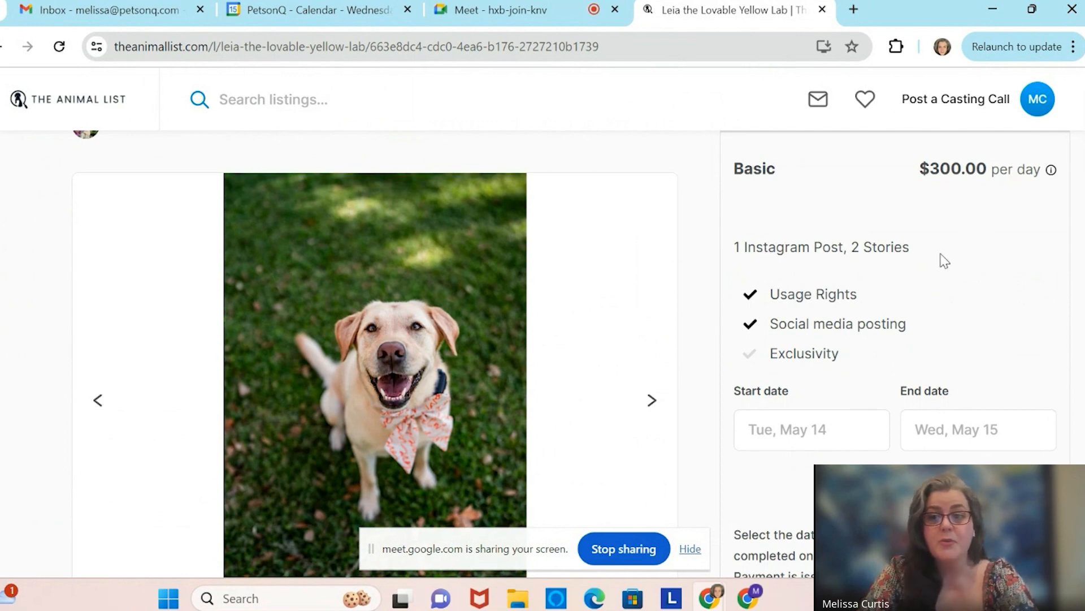
{"action": "scroll", "coordinate": [970, 232], "scroll_direction": "down", "scroll_amount": 6}
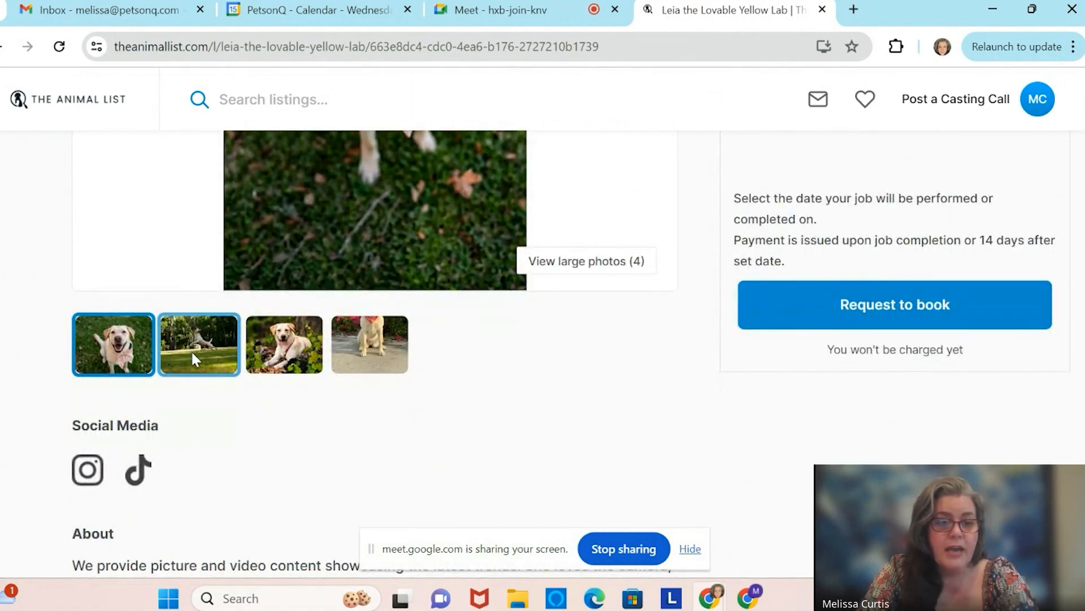
{"action": "left_click", "coordinate": [192, 350]}
{"action": "scroll", "coordinate": [445, 304], "scroll_direction": "up", "scroll_amount": 6}
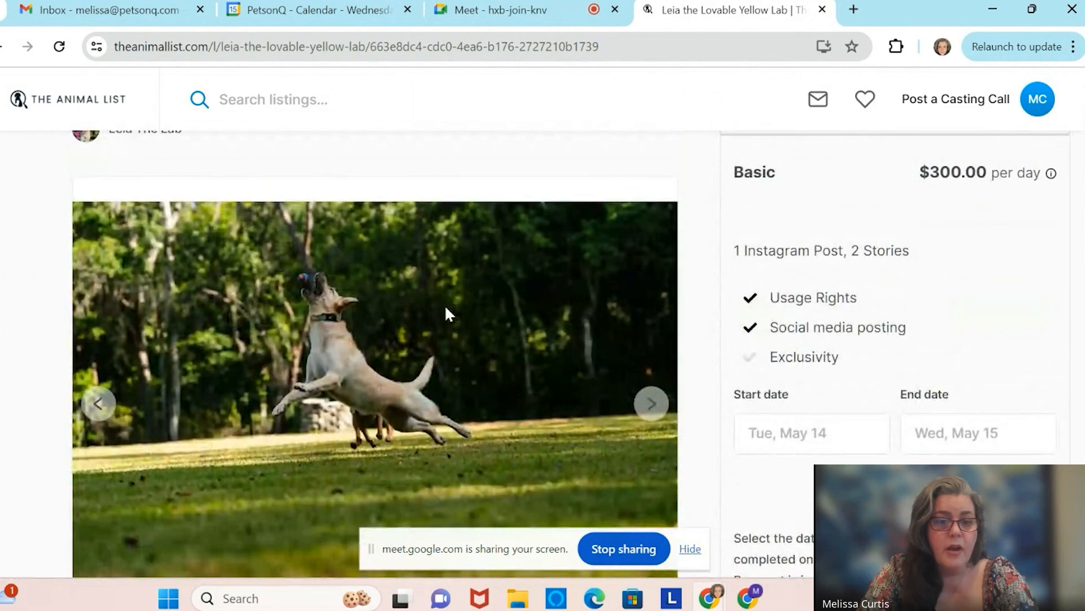
{"action": "scroll", "coordinate": [444, 305], "scroll_direction": "down", "scroll_amount": 6}
{"action": "left_click", "coordinate": [285, 348]}
{"action": "scroll", "coordinate": [409, 209], "scroll_direction": "up", "scroll_amount": 5}
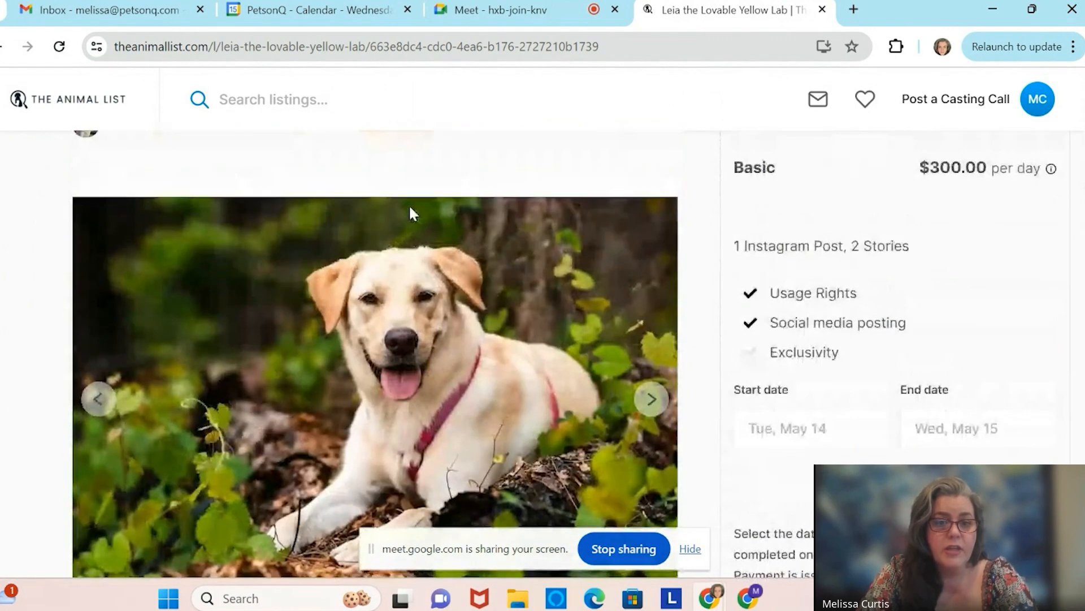
{"action": "scroll", "coordinate": [409, 204], "scroll_direction": "down", "scroll_amount": 1}
View the fourth photo, open Leia's Instagram profile in a new tab, and return to the listing.
{"action": "left_click", "coordinate": [650, 376]}
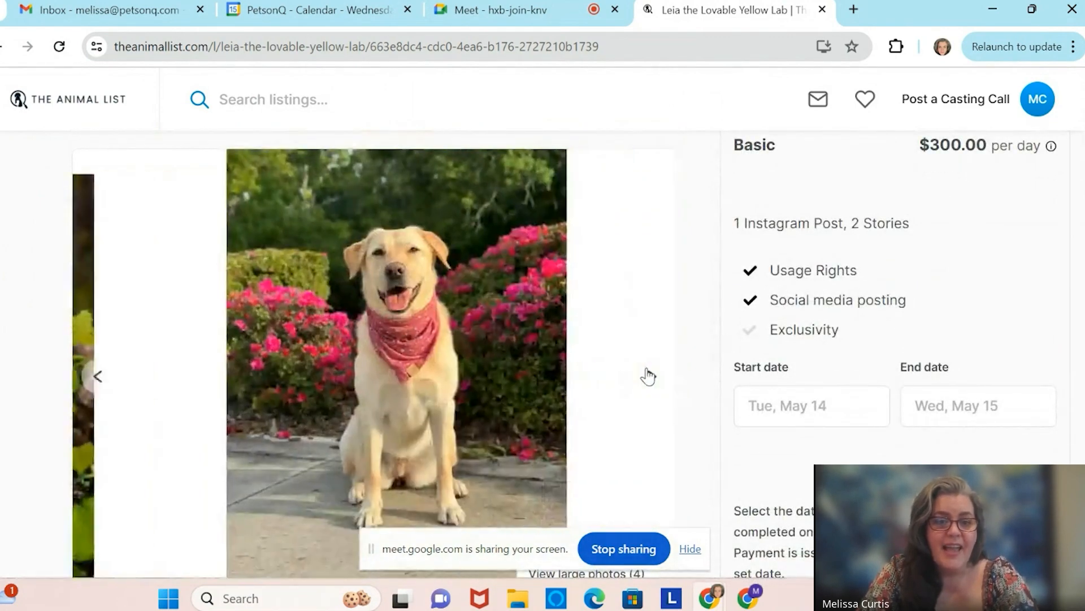
{"action": "scroll", "coordinate": [647, 375], "scroll_direction": "down", "scroll_amount": 4}
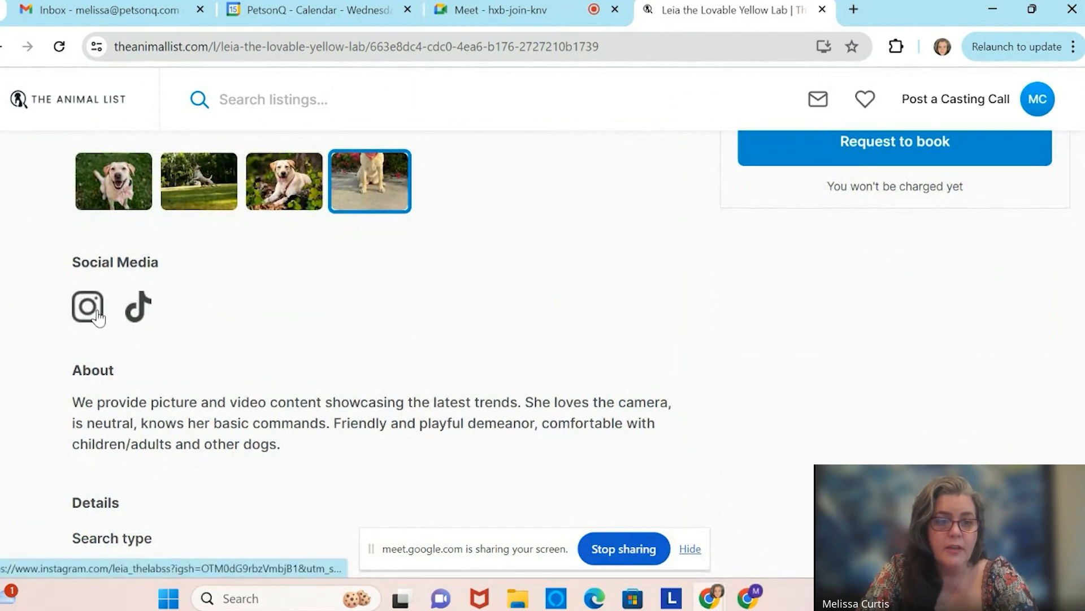
{"action": "left_click", "coordinate": [89, 312]}
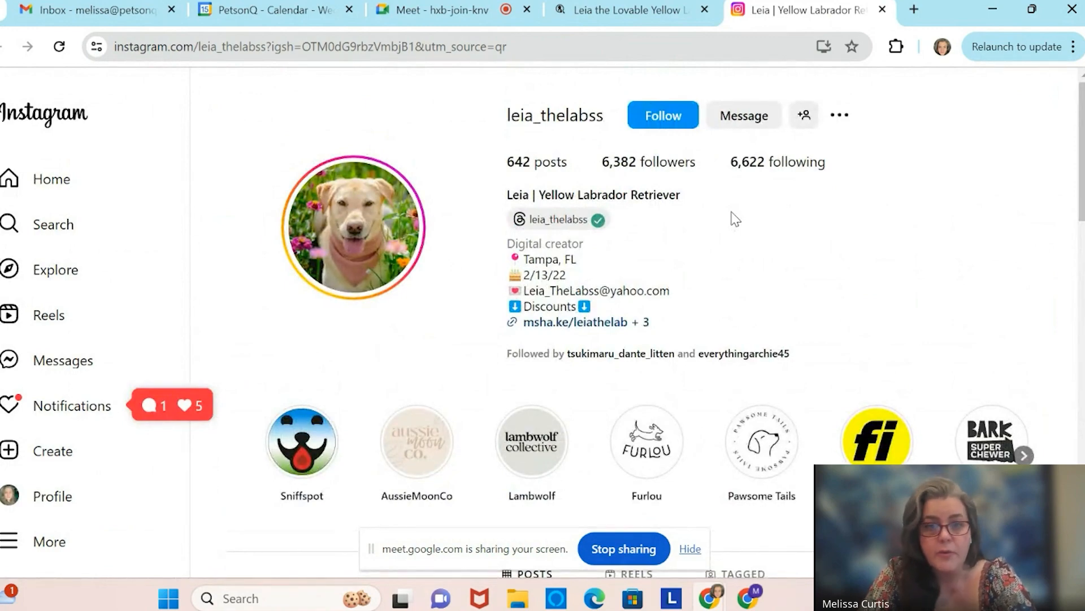
{"action": "left_click", "coordinate": [623, 13]}
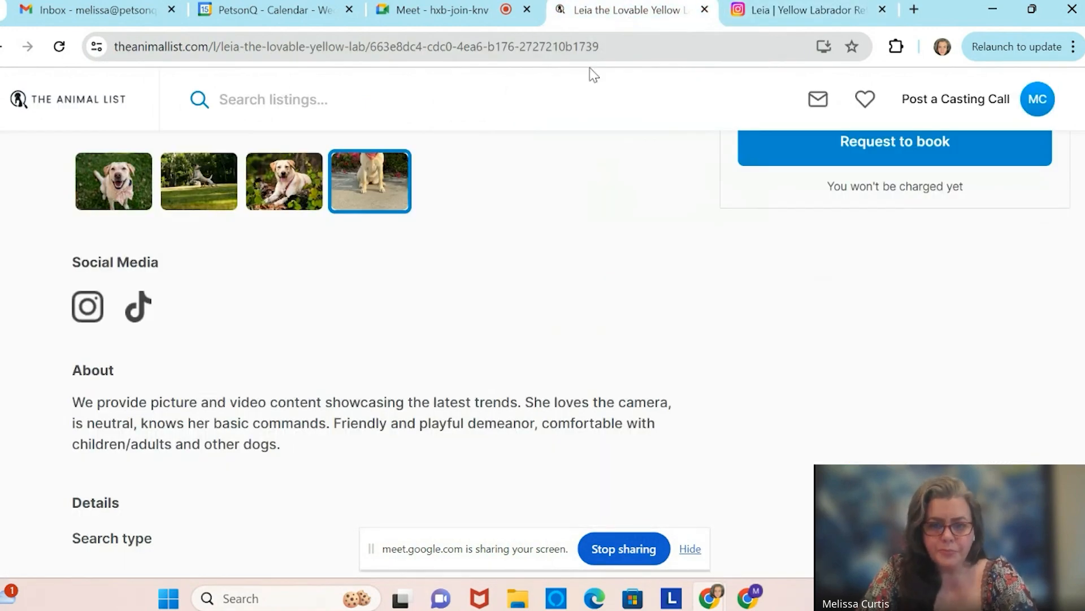
Go back to the filtered dog search results, dismissing the verification notice.
{"action": "scroll", "coordinate": [557, 310], "scroll_direction": "up", "scroll_amount": 10}
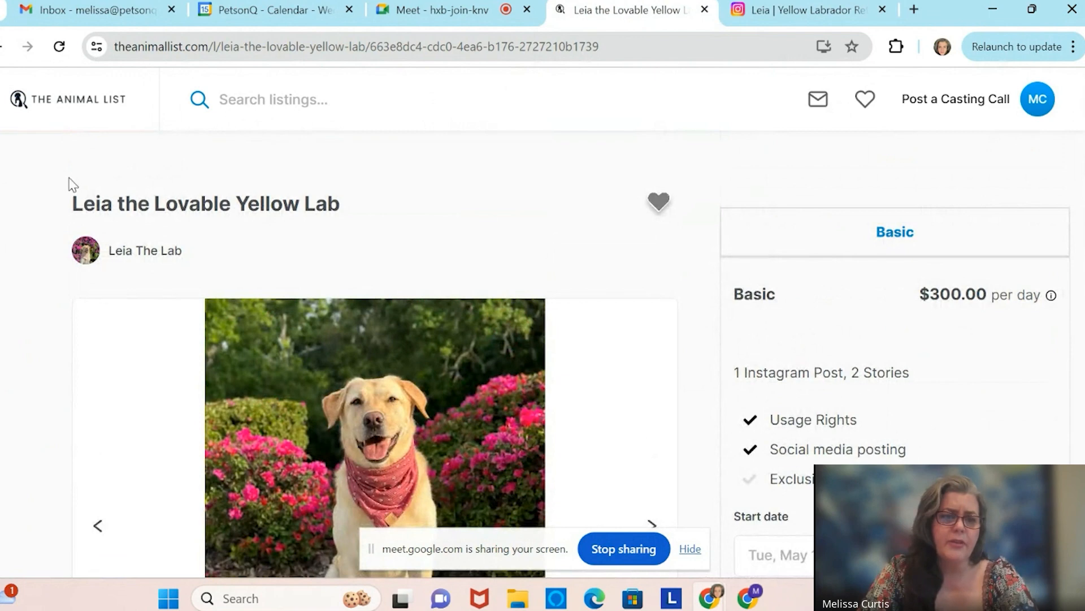
{"action": "left_click", "coordinate": [2, 47]}
{"action": "left_click", "coordinate": [697, 102]}
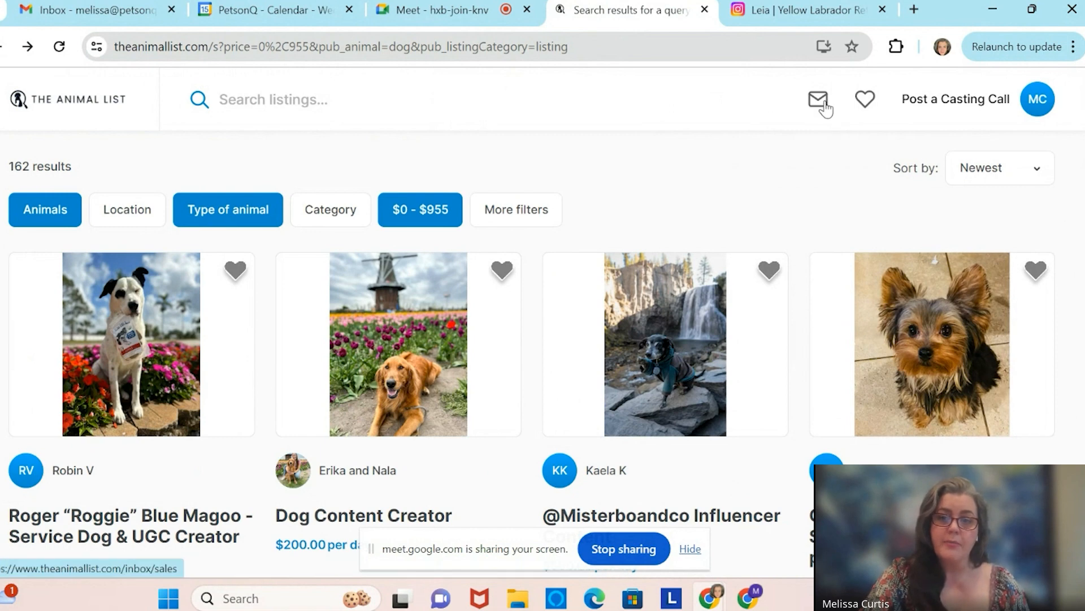
Check the site inbox and the dashboard's posted casting calls, then return to the home page.
{"action": "left_click", "coordinate": [825, 103]}
{"action": "left_click", "coordinate": [696, 101]}
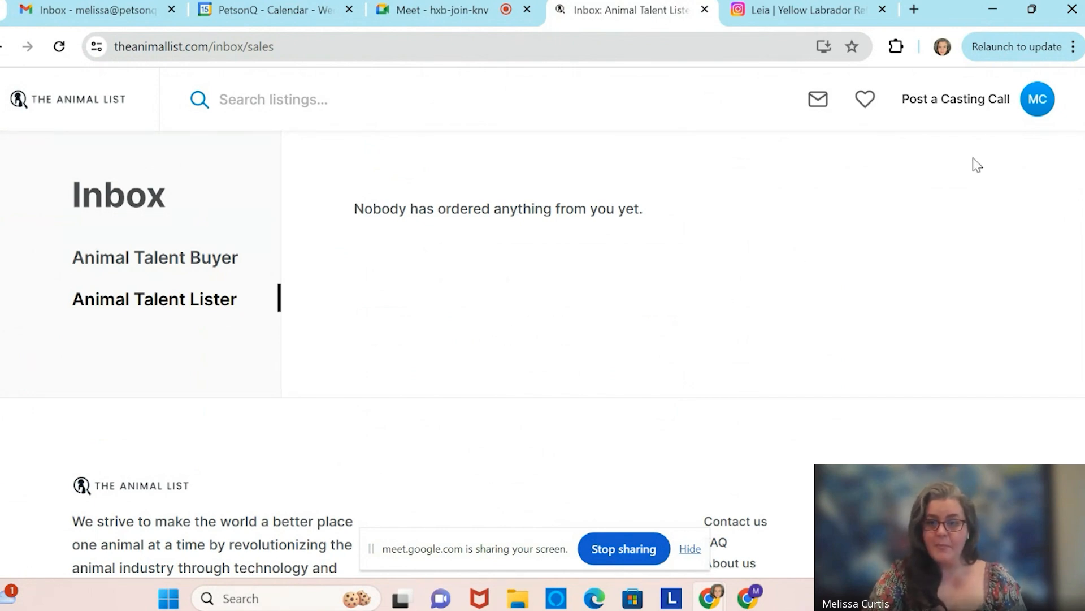
{"action": "left_click", "coordinate": [1035, 107]}
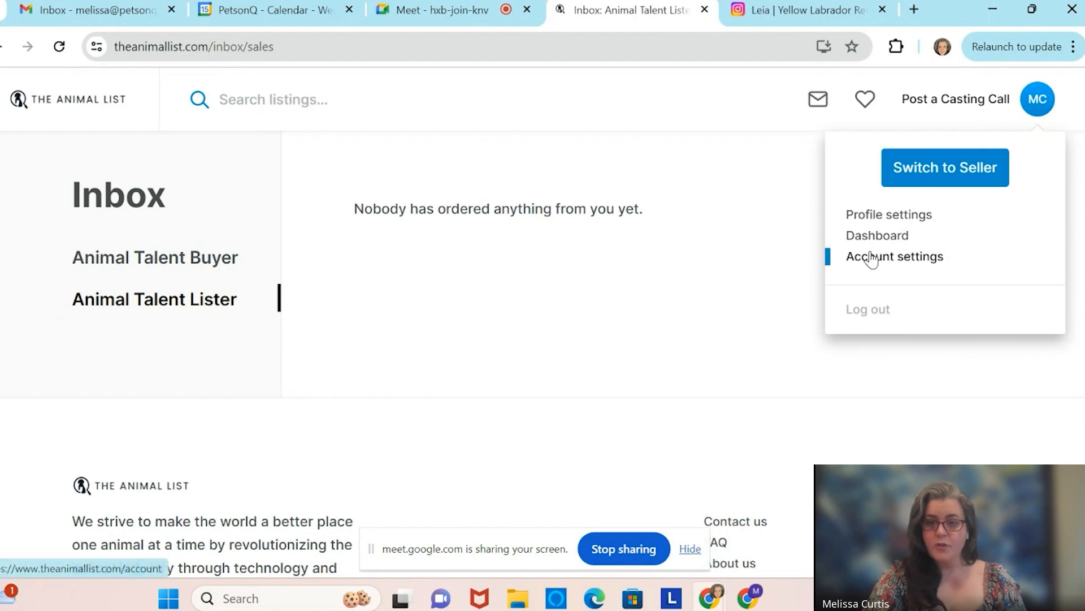
{"action": "left_click", "coordinate": [861, 236]}
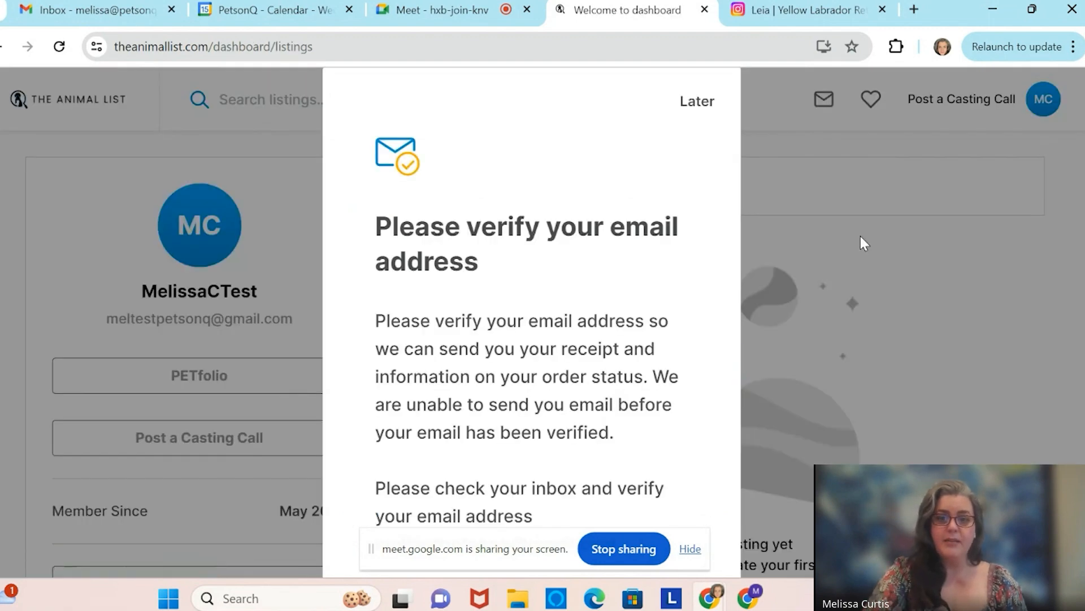
{"action": "left_click", "coordinate": [700, 101]}
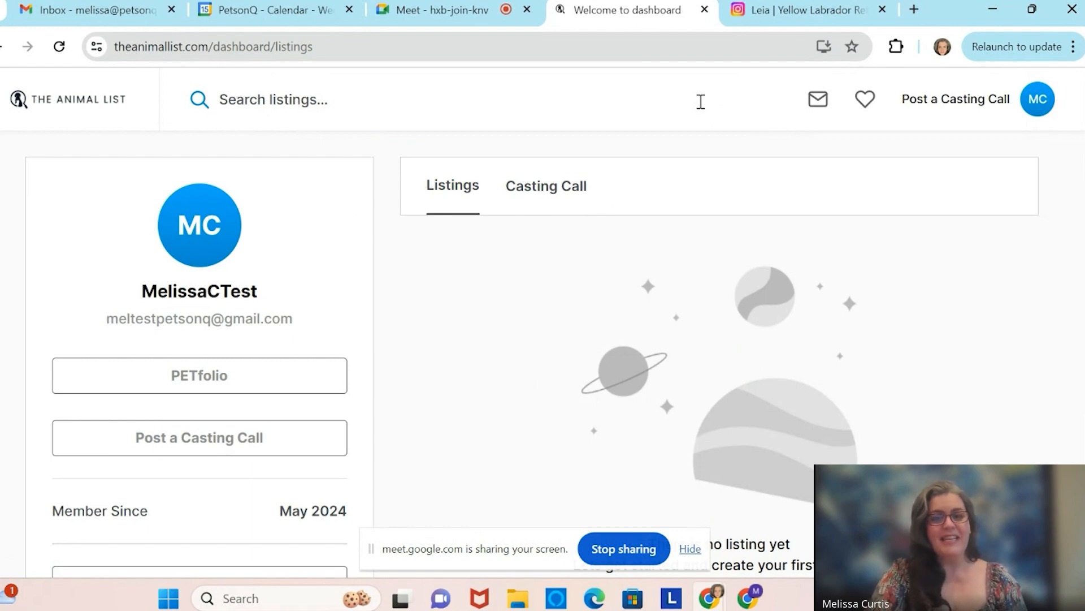
{"action": "left_click", "coordinate": [547, 193]}
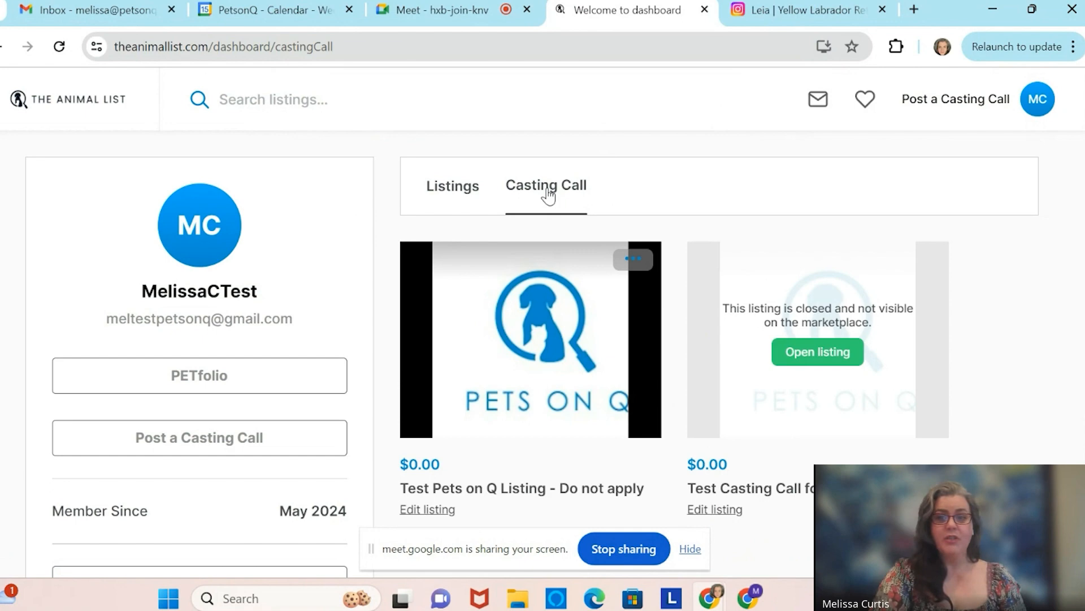
{"action": "left_click", "coordinate": [83, 104]}
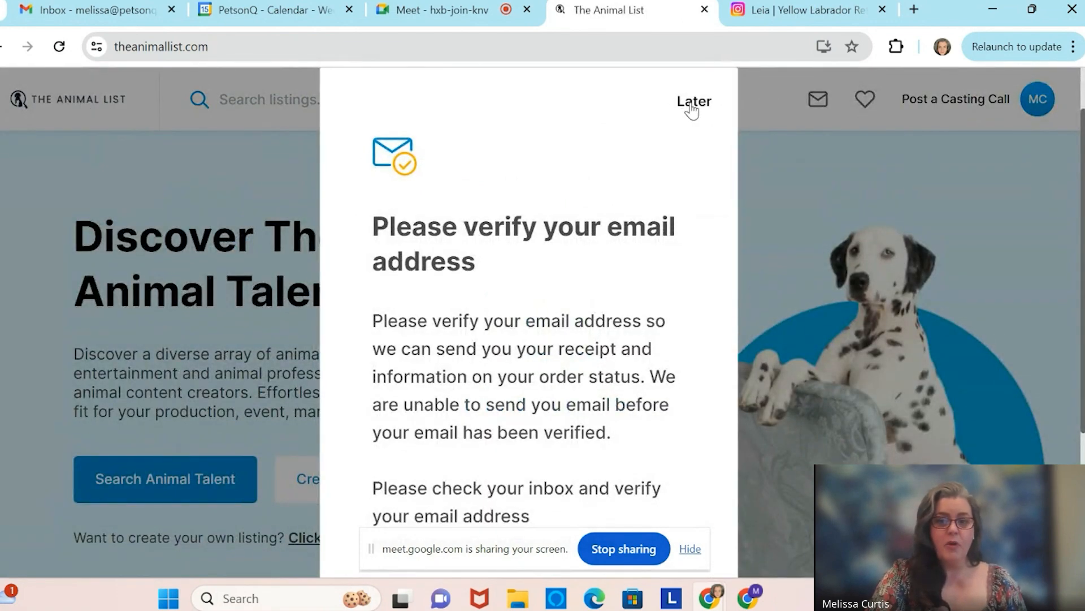
{"action": "left_click", "coordinate": [693, 106]}
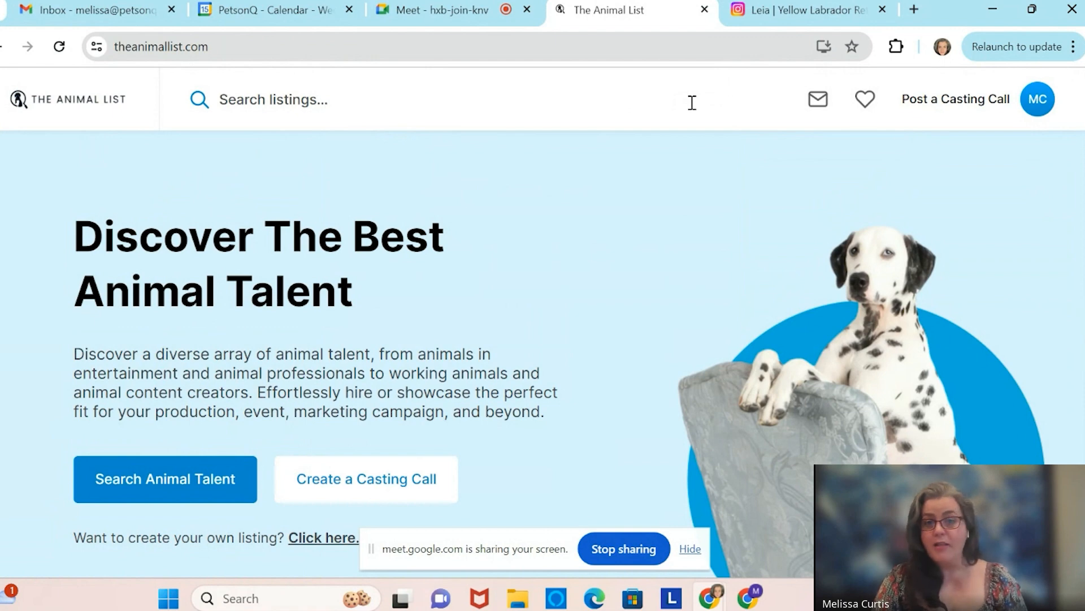